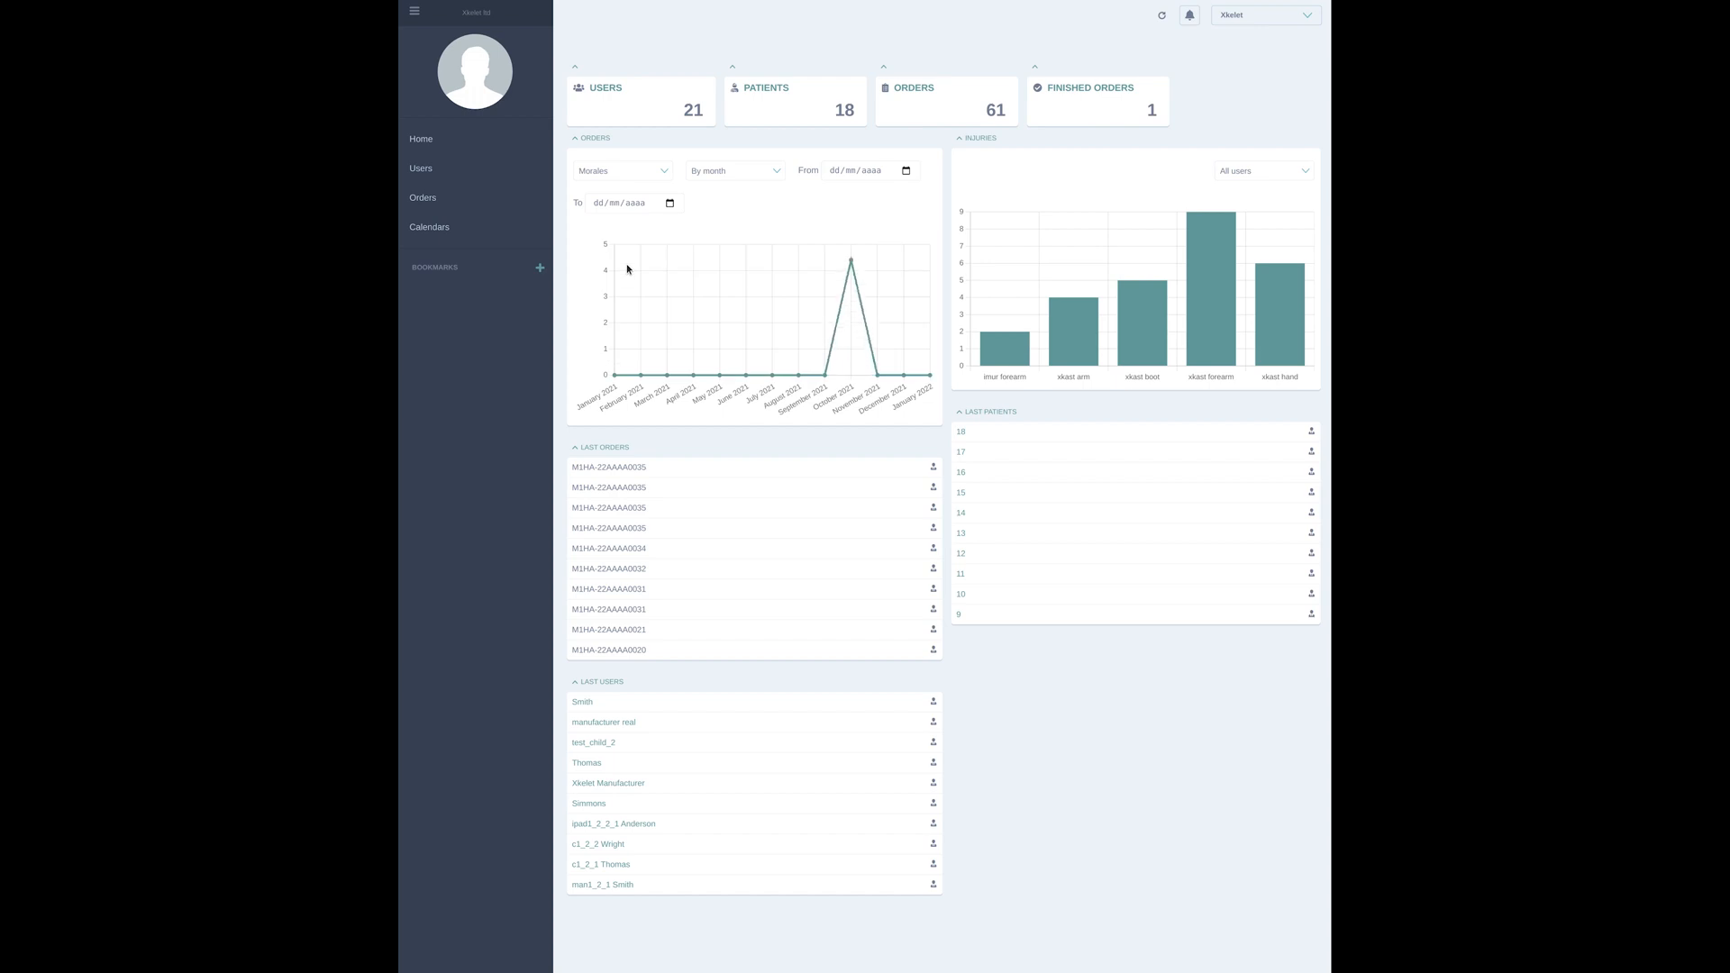
Filter the Orders chart to the last listed user, with a date range from 01/10/2021 to 17/01/2022
{"action": "left_click", "coordinate": [620, 177]}
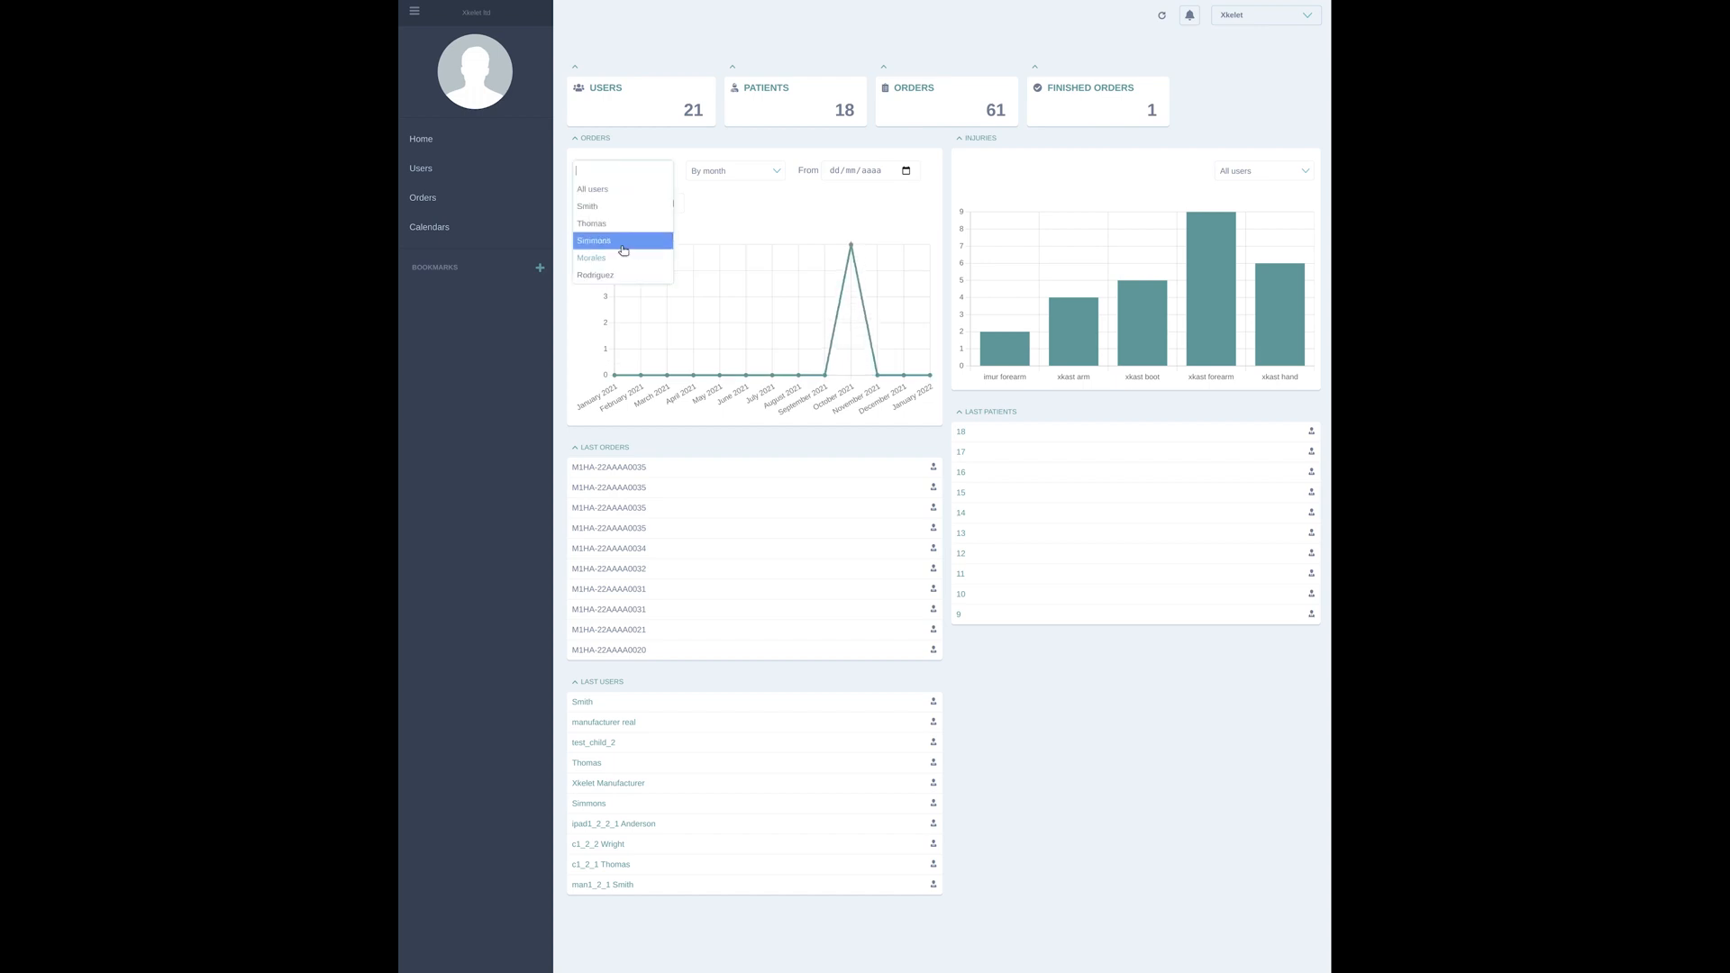
{"action": "left_click", "coordinate": [626, 275]}
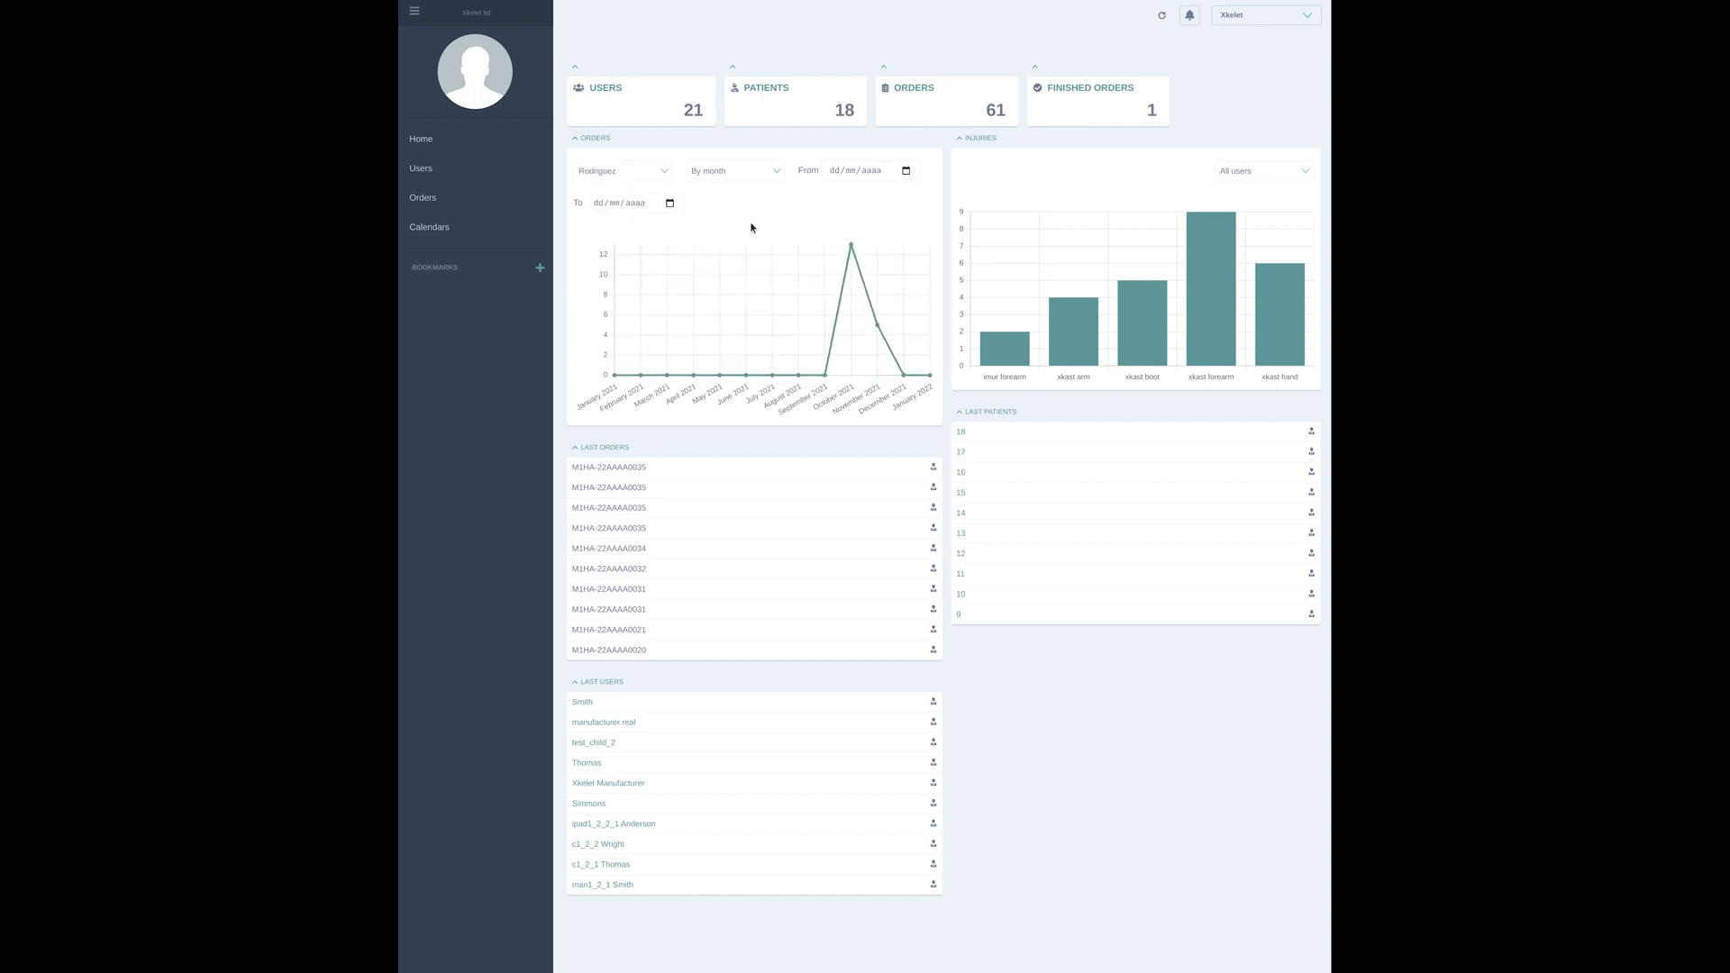
{"action": "left_click", "coordinate": [907, 172]}
{"action": "left_click", "coordinate": [921, 194]}
{"action": "left_click", "coordinate": [921, 195]}
{"action": "left_click", "coordinate": [921, 195]}
{"action": "left_click", "coordinate": [912, 236]}
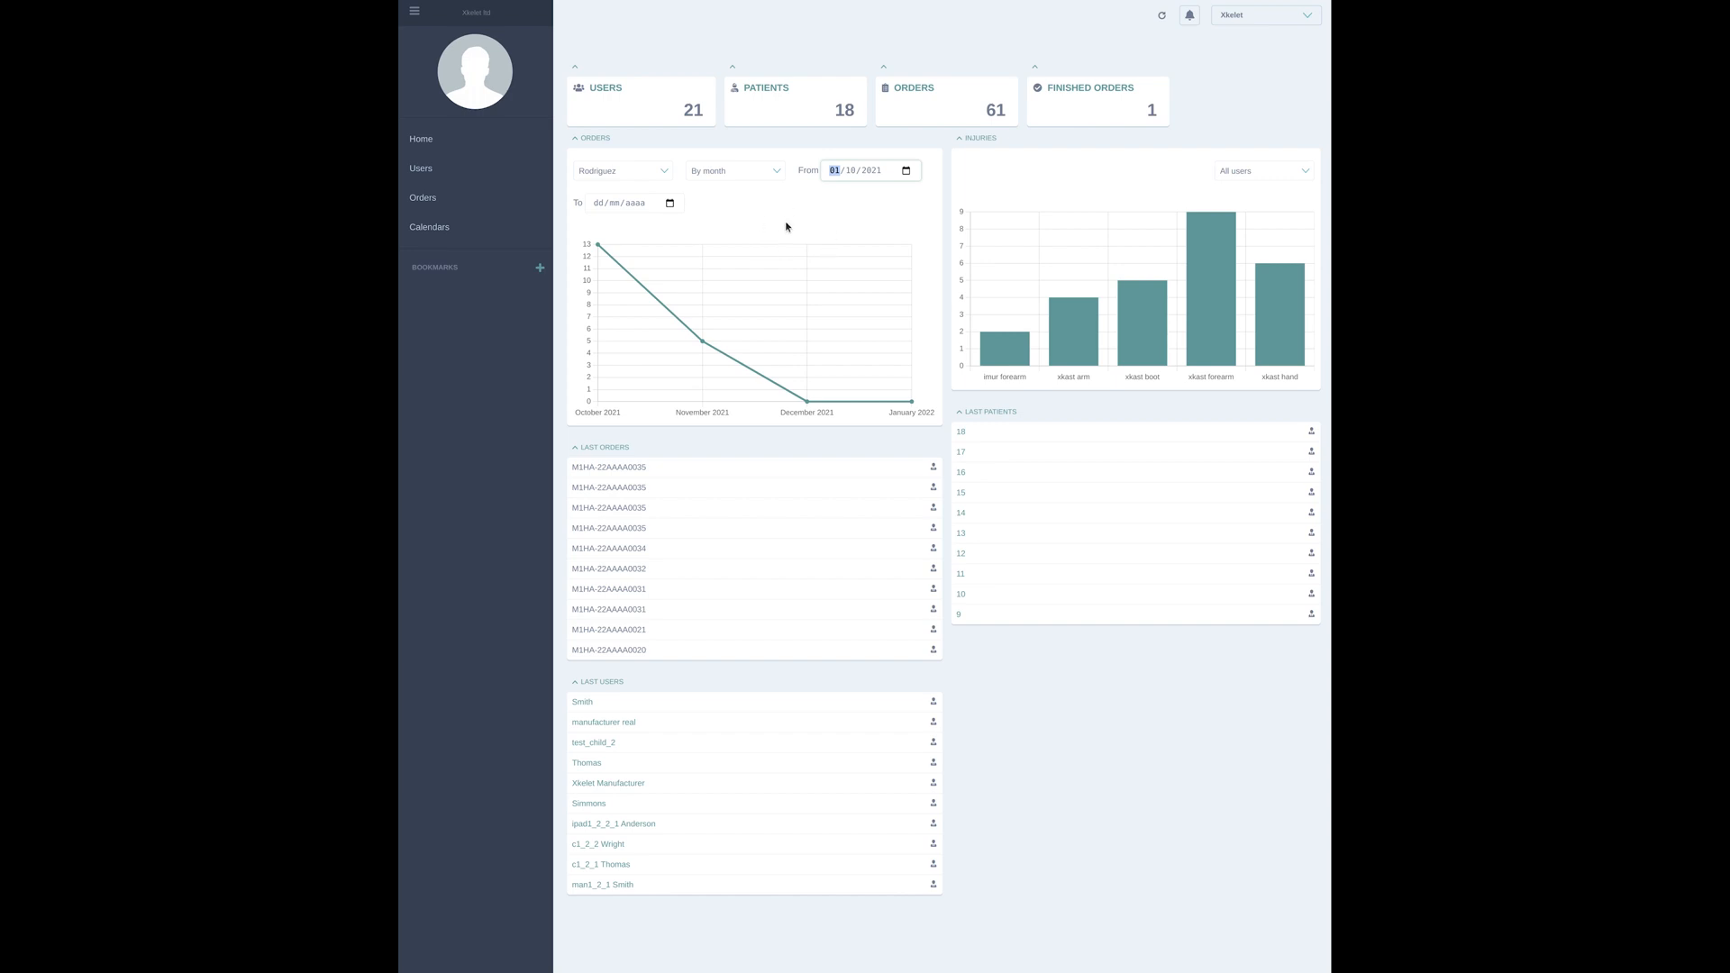
{"action": "left_click", "coordinate": [669, 205]}
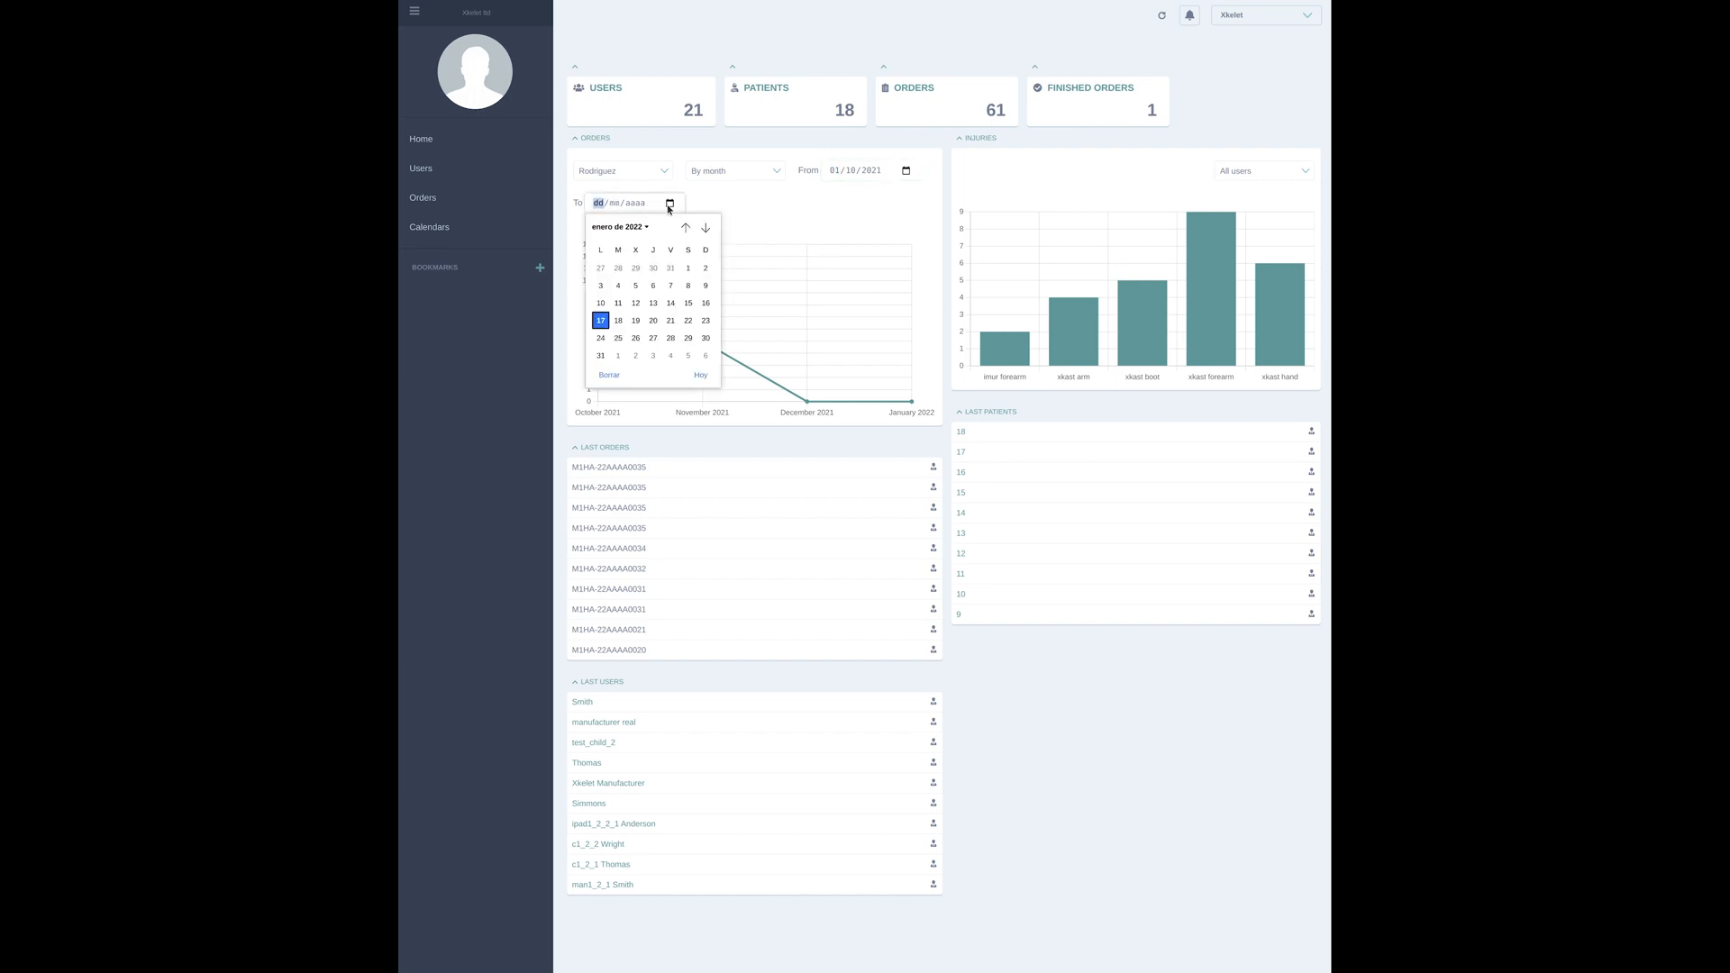
{"action": "left_click", "coordinate": [602, 321]}
Switch the Orders chart grouping to By day and return it to By month
{"action": "left_click", "coordinate": [734, 171]}
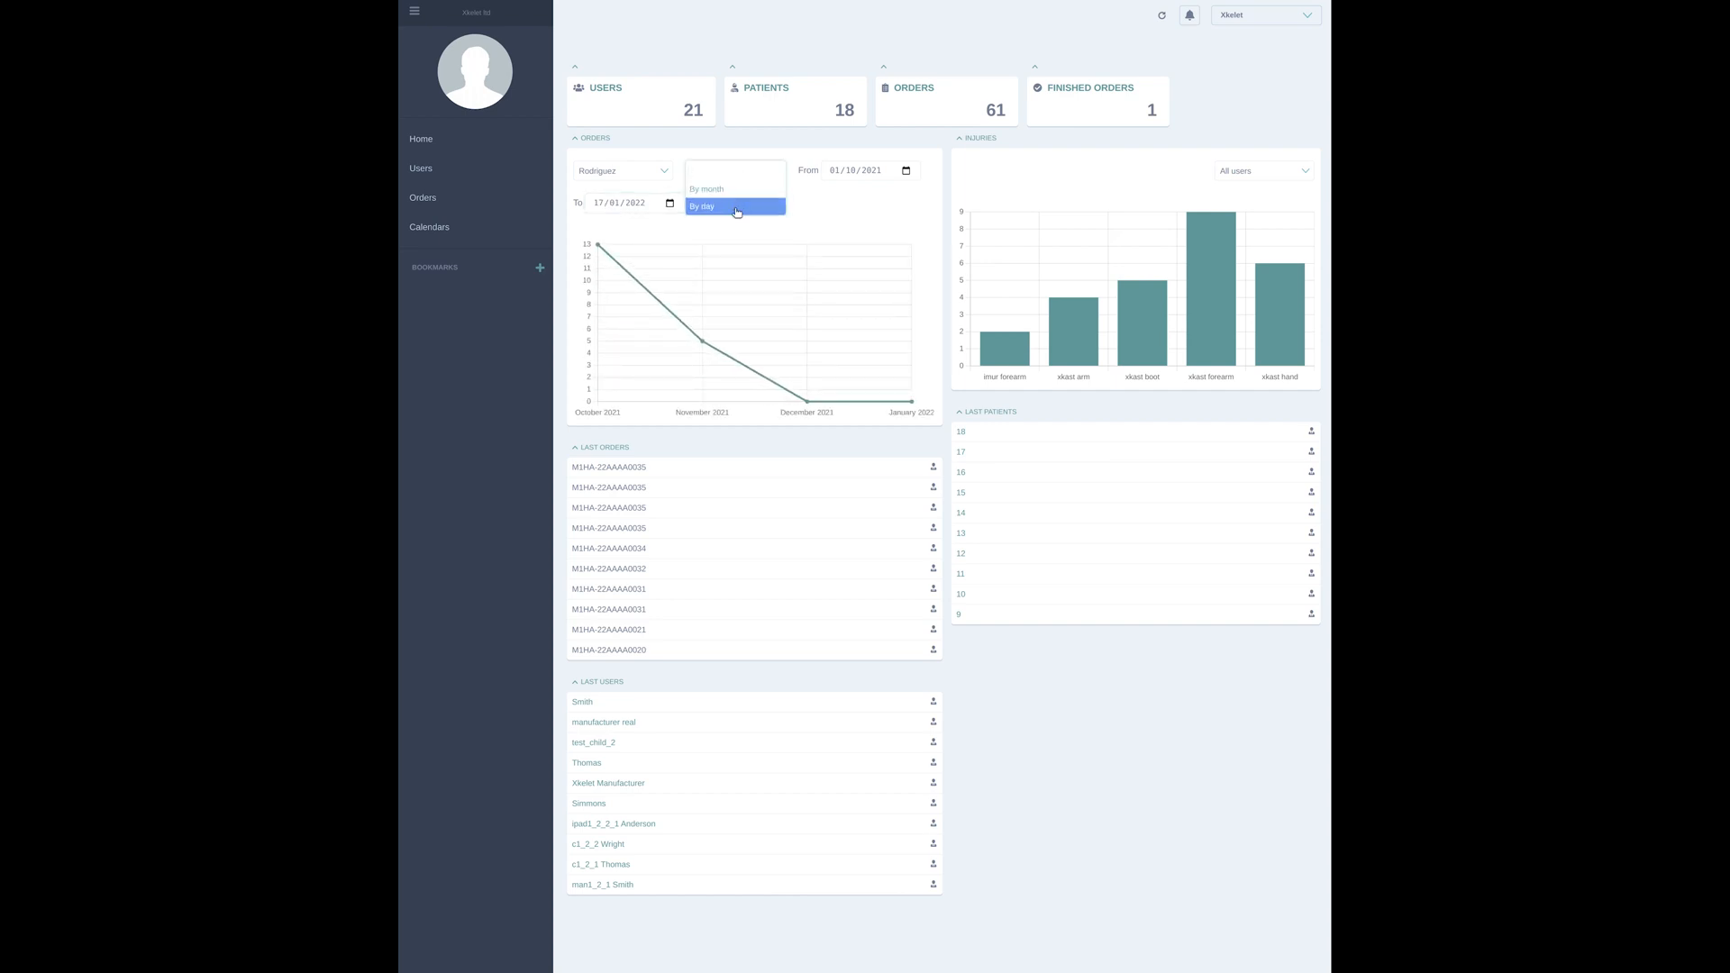
{"action": "left_click", "coordinate": [736, 209]}
{"action": "left_click", "coordinate": [714, 172]}
{"action": "left_click", "coordinate": [718, 191]}
Compare order activity by filtering the Orders chart to the second listed user, followed by the third
{"action": "left_click", "coordinate": [631, 171]}
{"action": "left_click", "coordinate": [611, 226]}
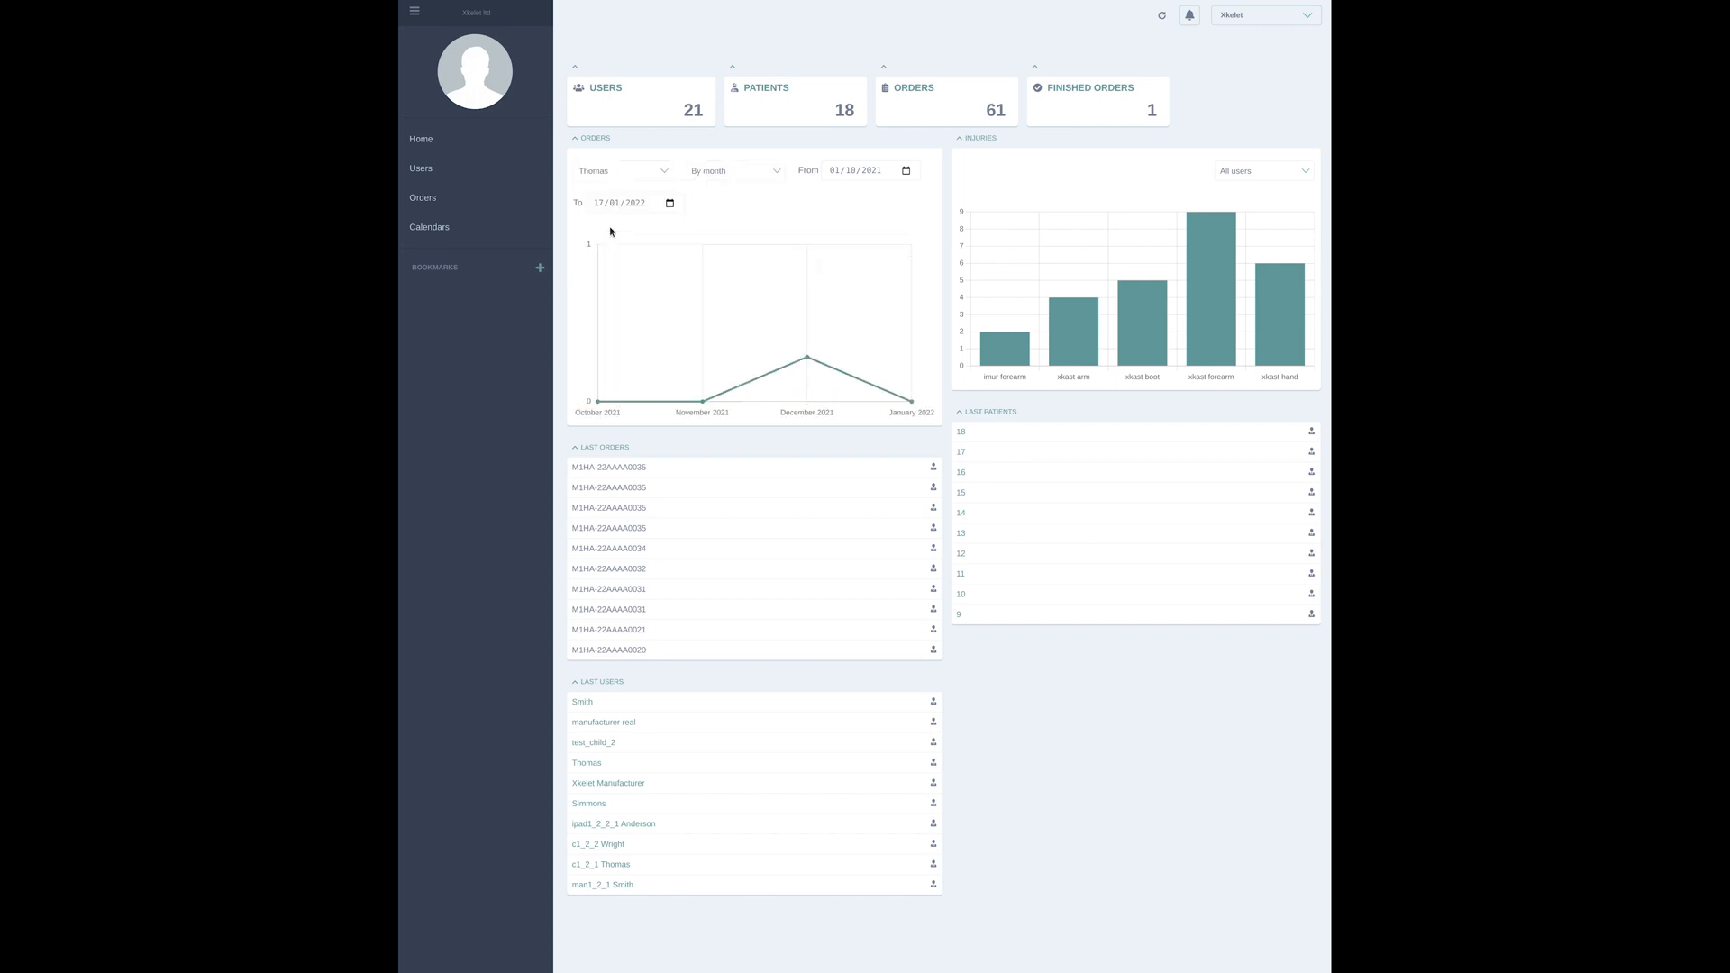
{"action": "left_click", "coordinate": [611, 175]}
{"action": "left_click", "coordinate": [622, 241]}
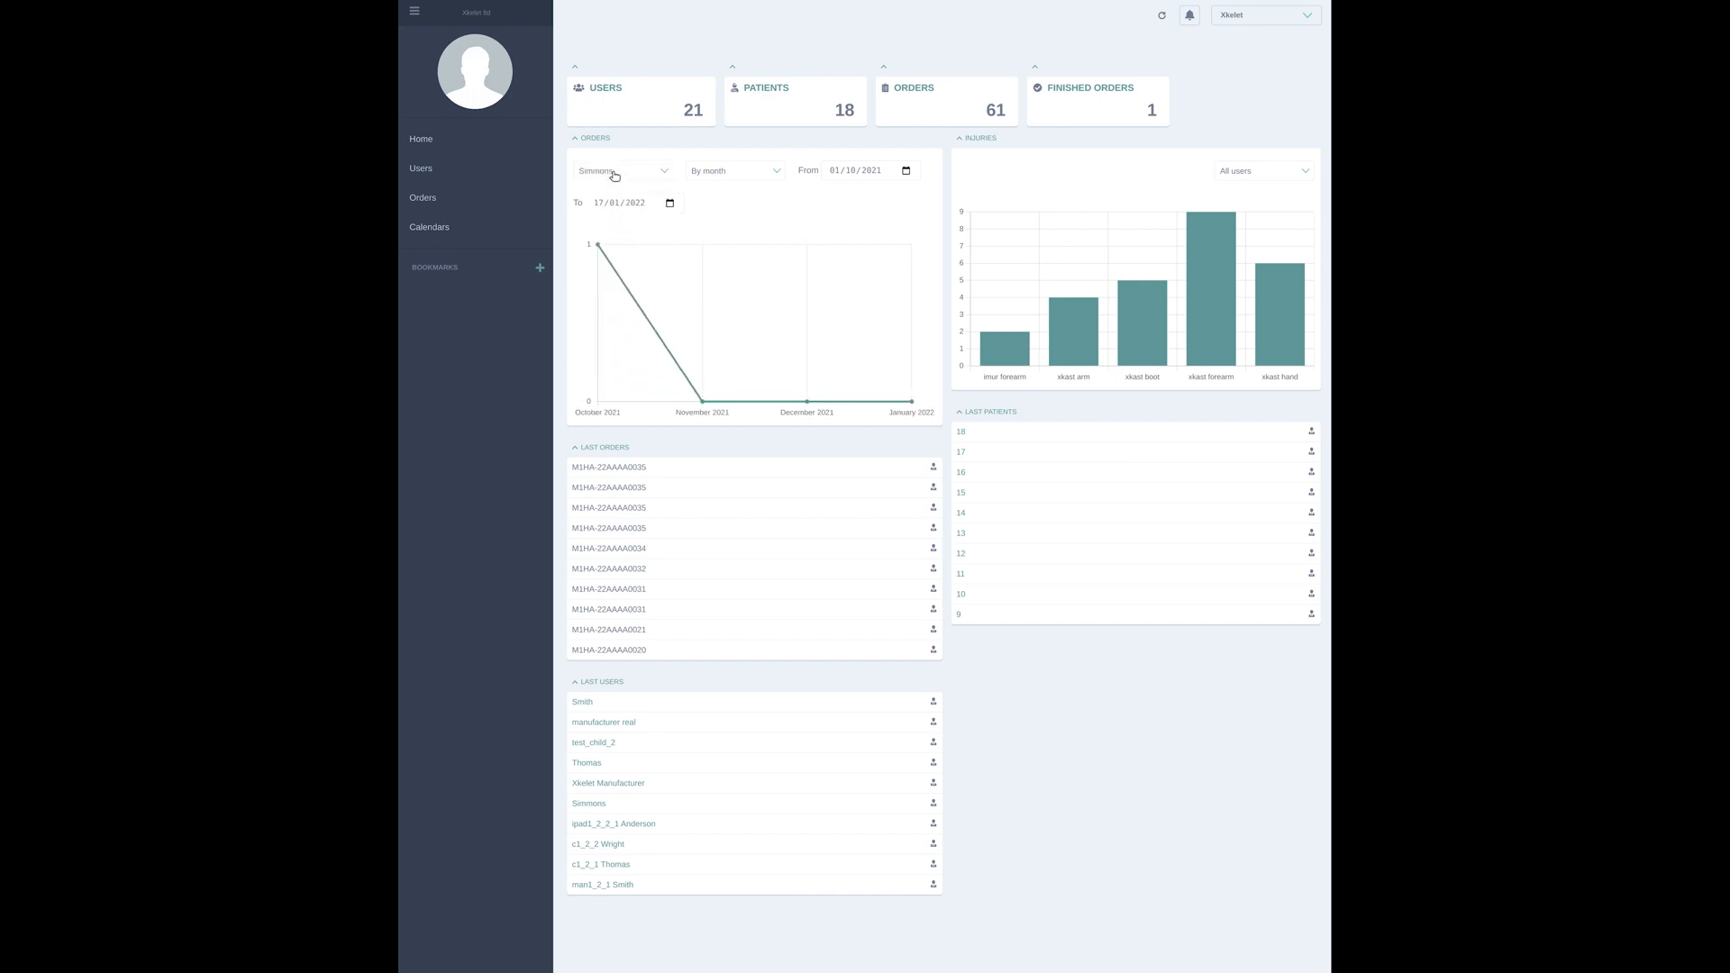
Filter the Injuries chart in turn by the third, fourth and fifth listed users, and inspect the arm and hand bars
{"action": "left_click", "coordinate": [1258, 177]}
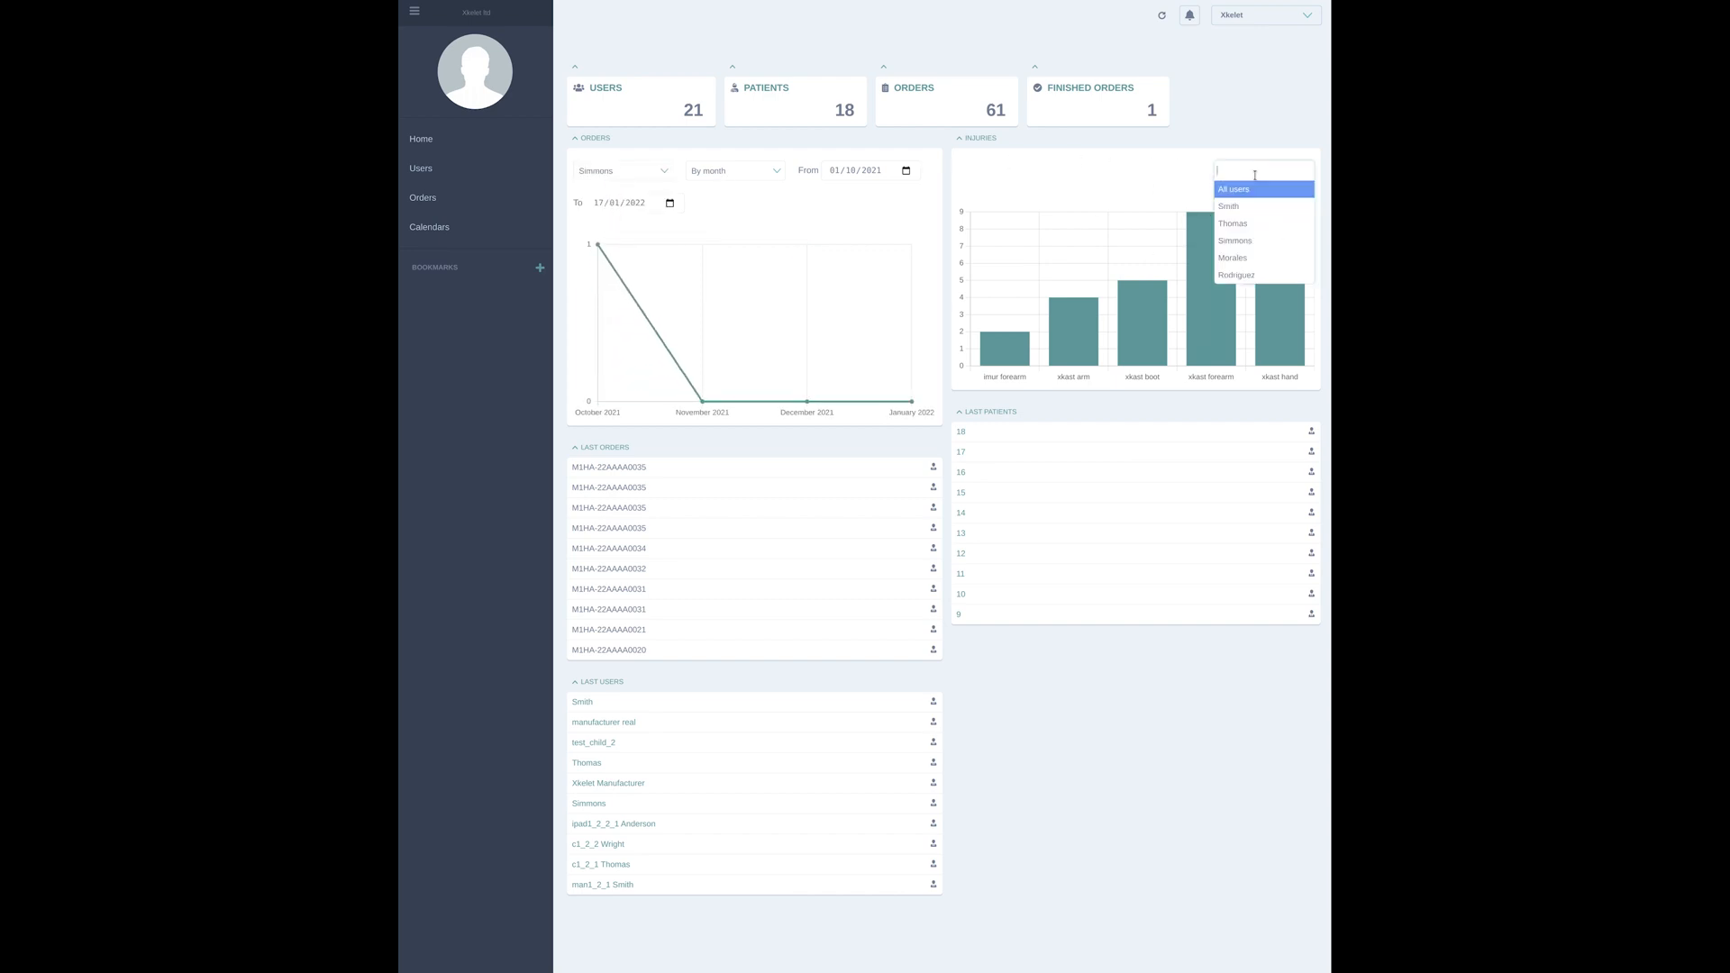
{"action": "left_click", "coordinate": [1254, 241]}
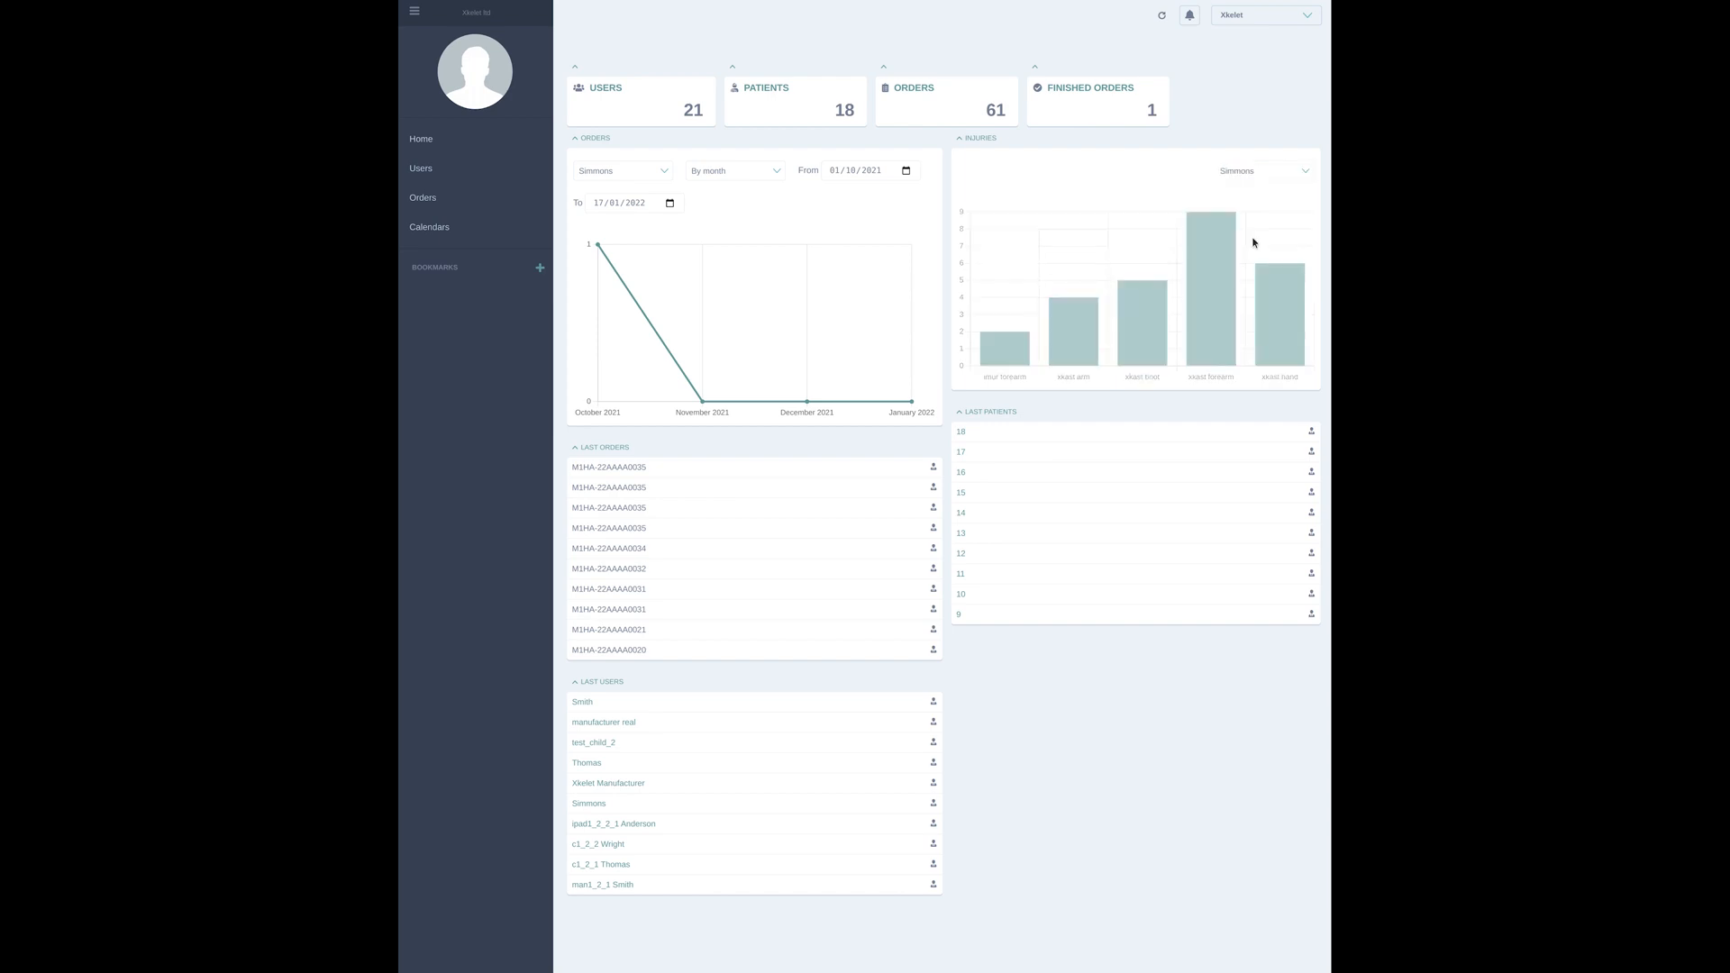
{"action": "left_click", "coordinate": [1255, 177]}
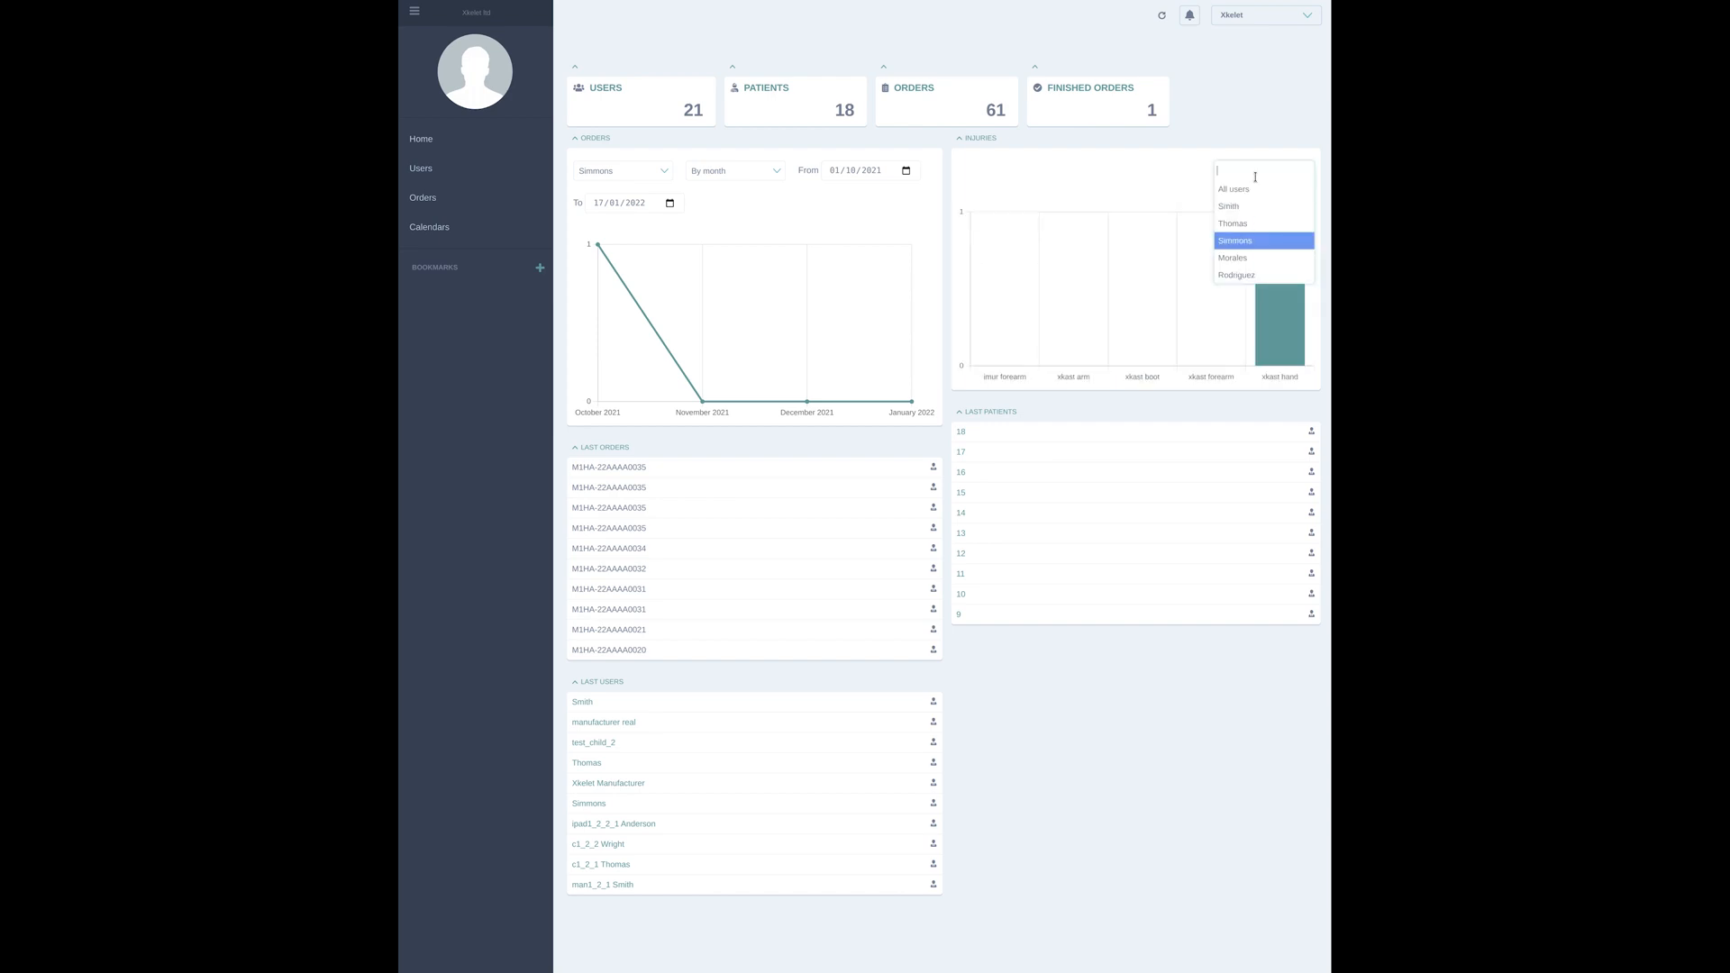
{"action": "left_click", "coordinate": [1247, 259]}
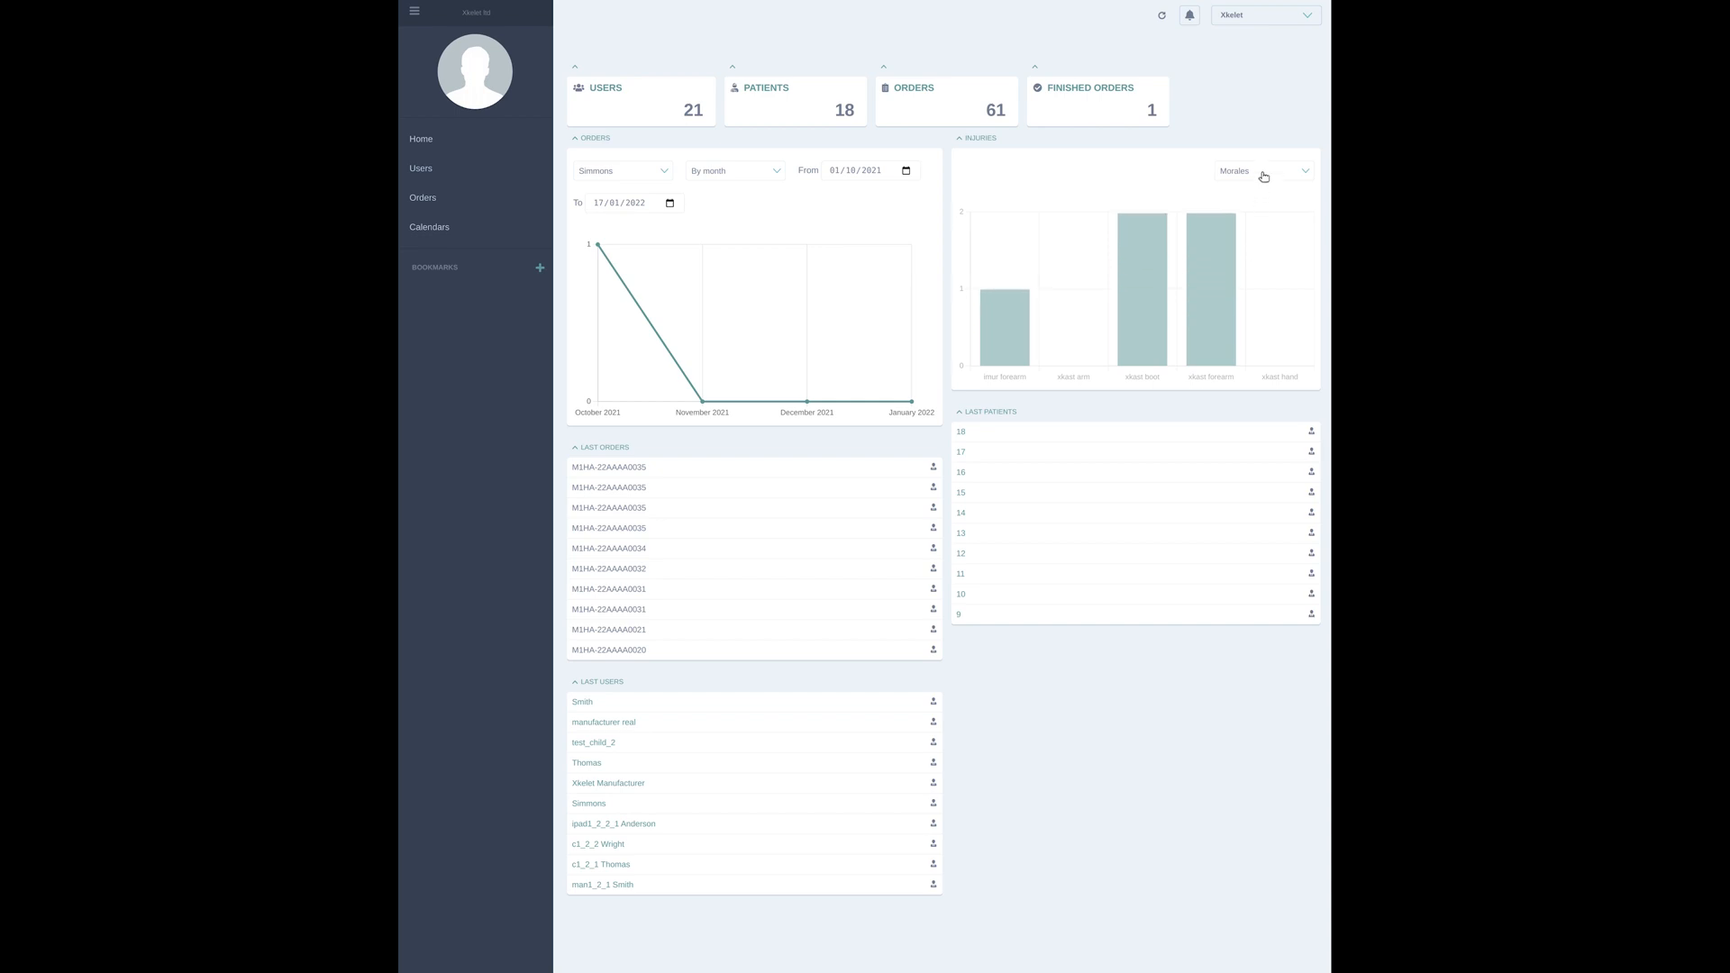
{"action": "left_click", "coordinate": [1258, 173]}
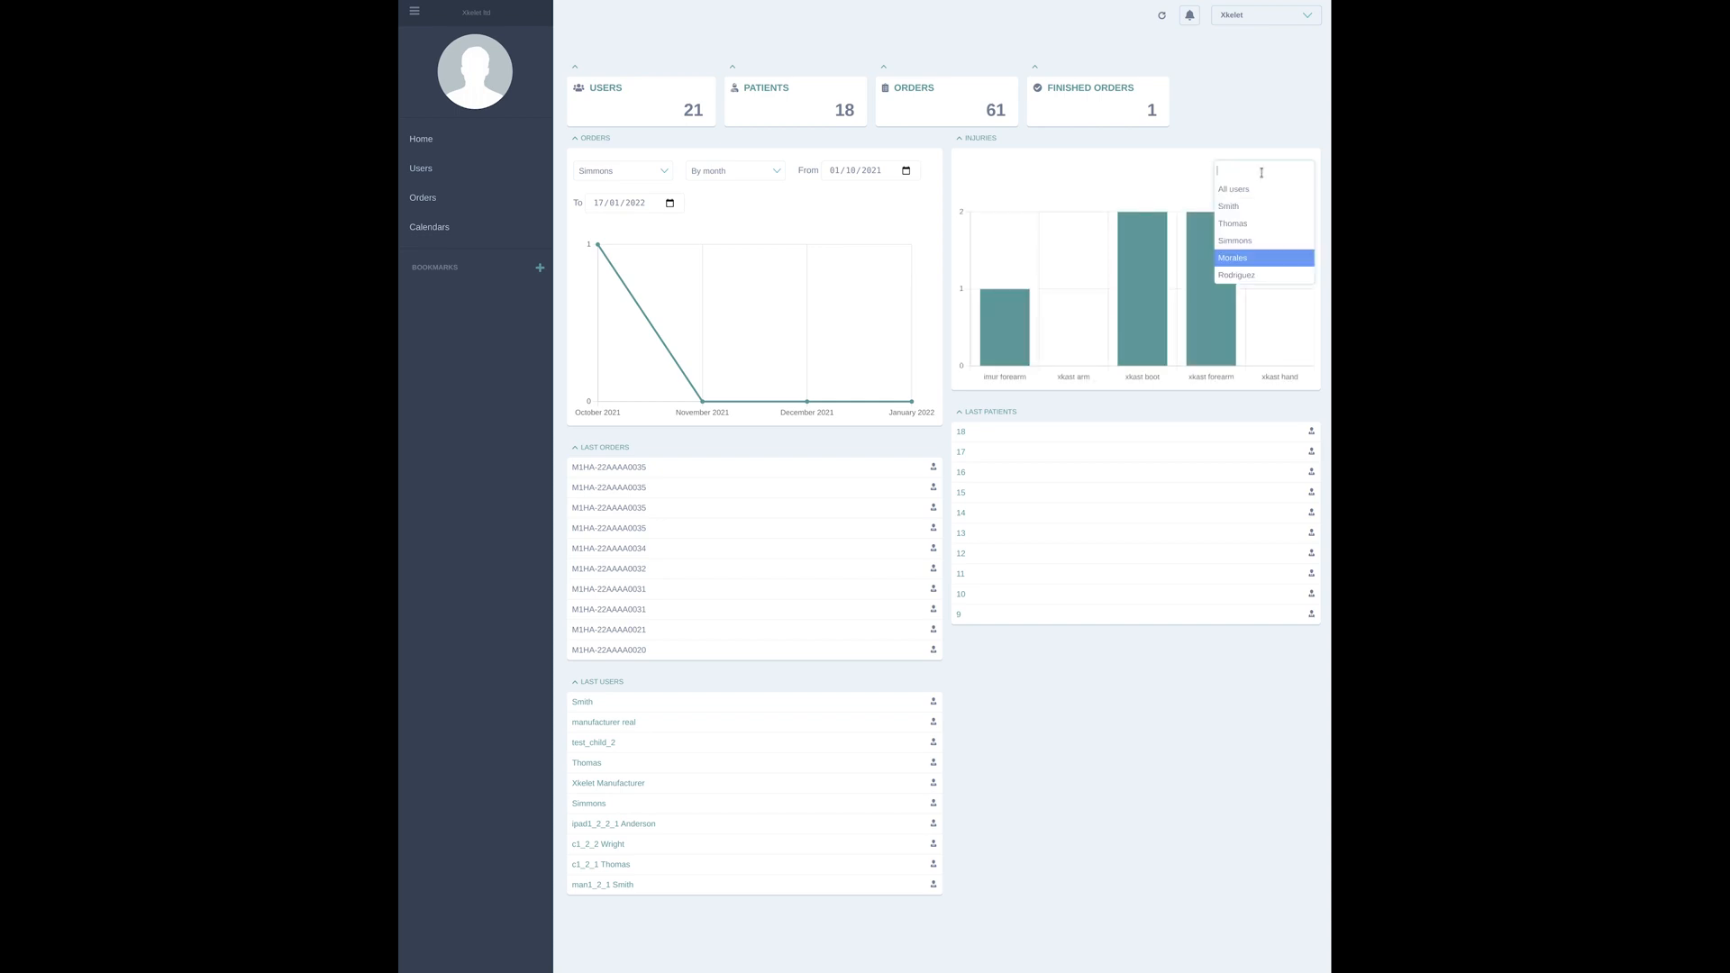
{"action": "left_click", "coordinate": [1267, 276]}
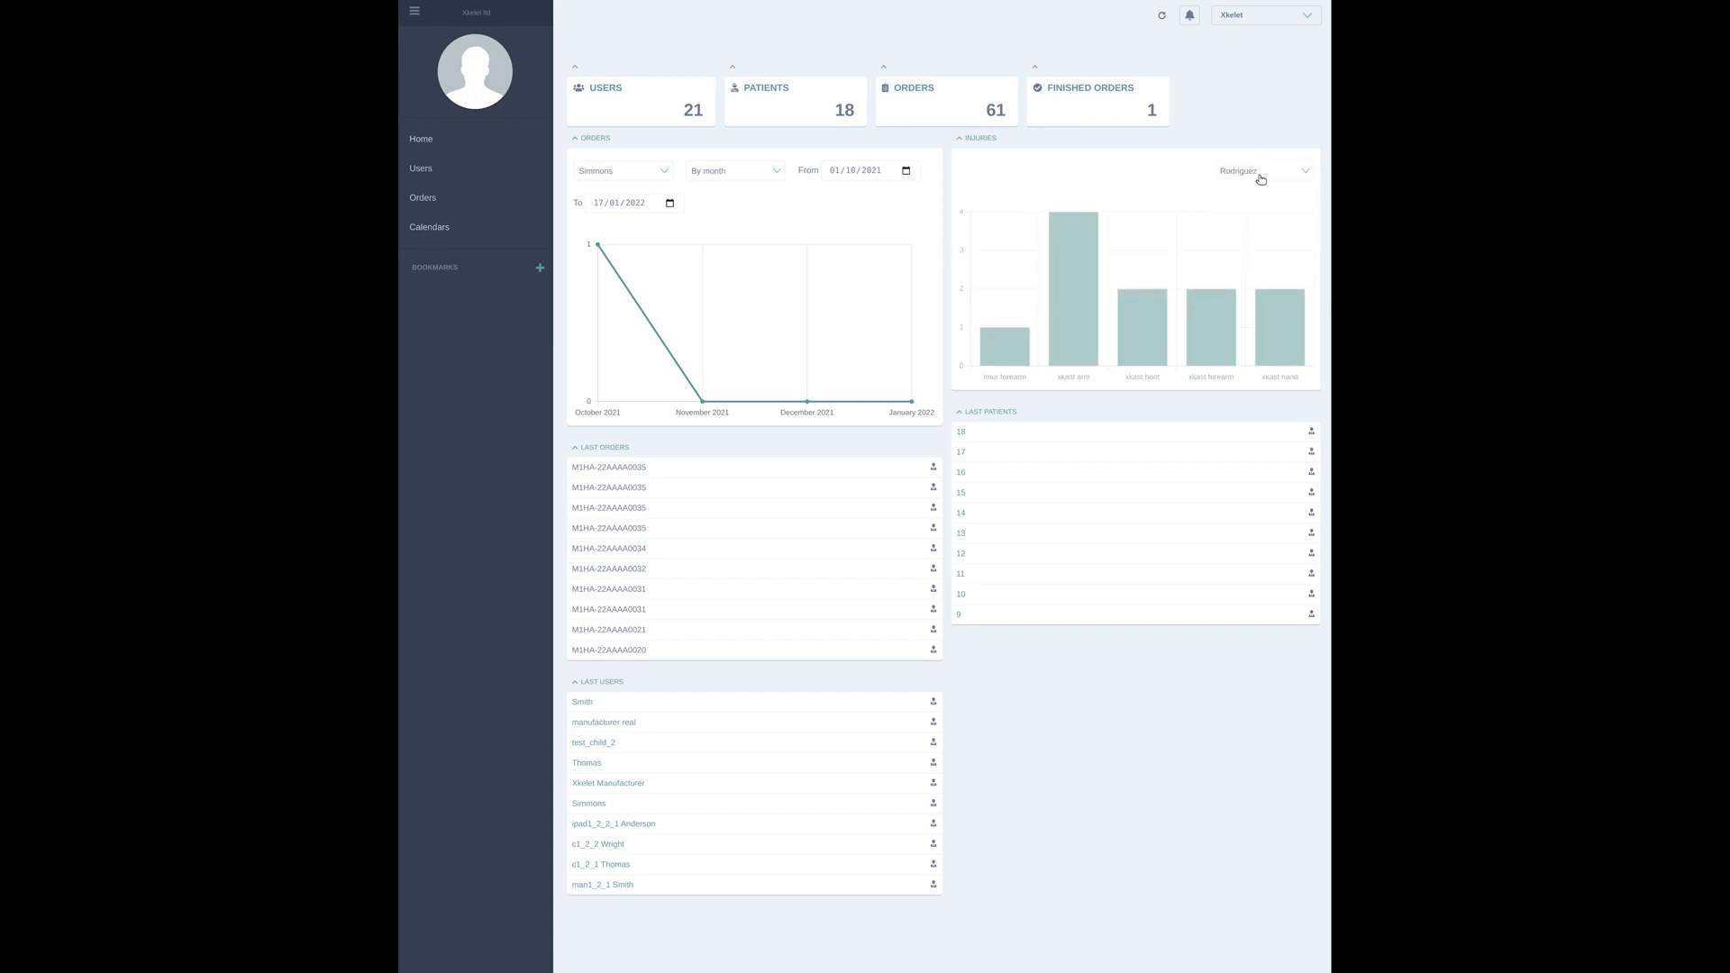
{"action": "left_click", "coordinate": [1259, 175]}
{"action": "left_click", "coordinate": [1059, 187]}
{"action": "mouse_move", "coordinate": [1067, 266]}
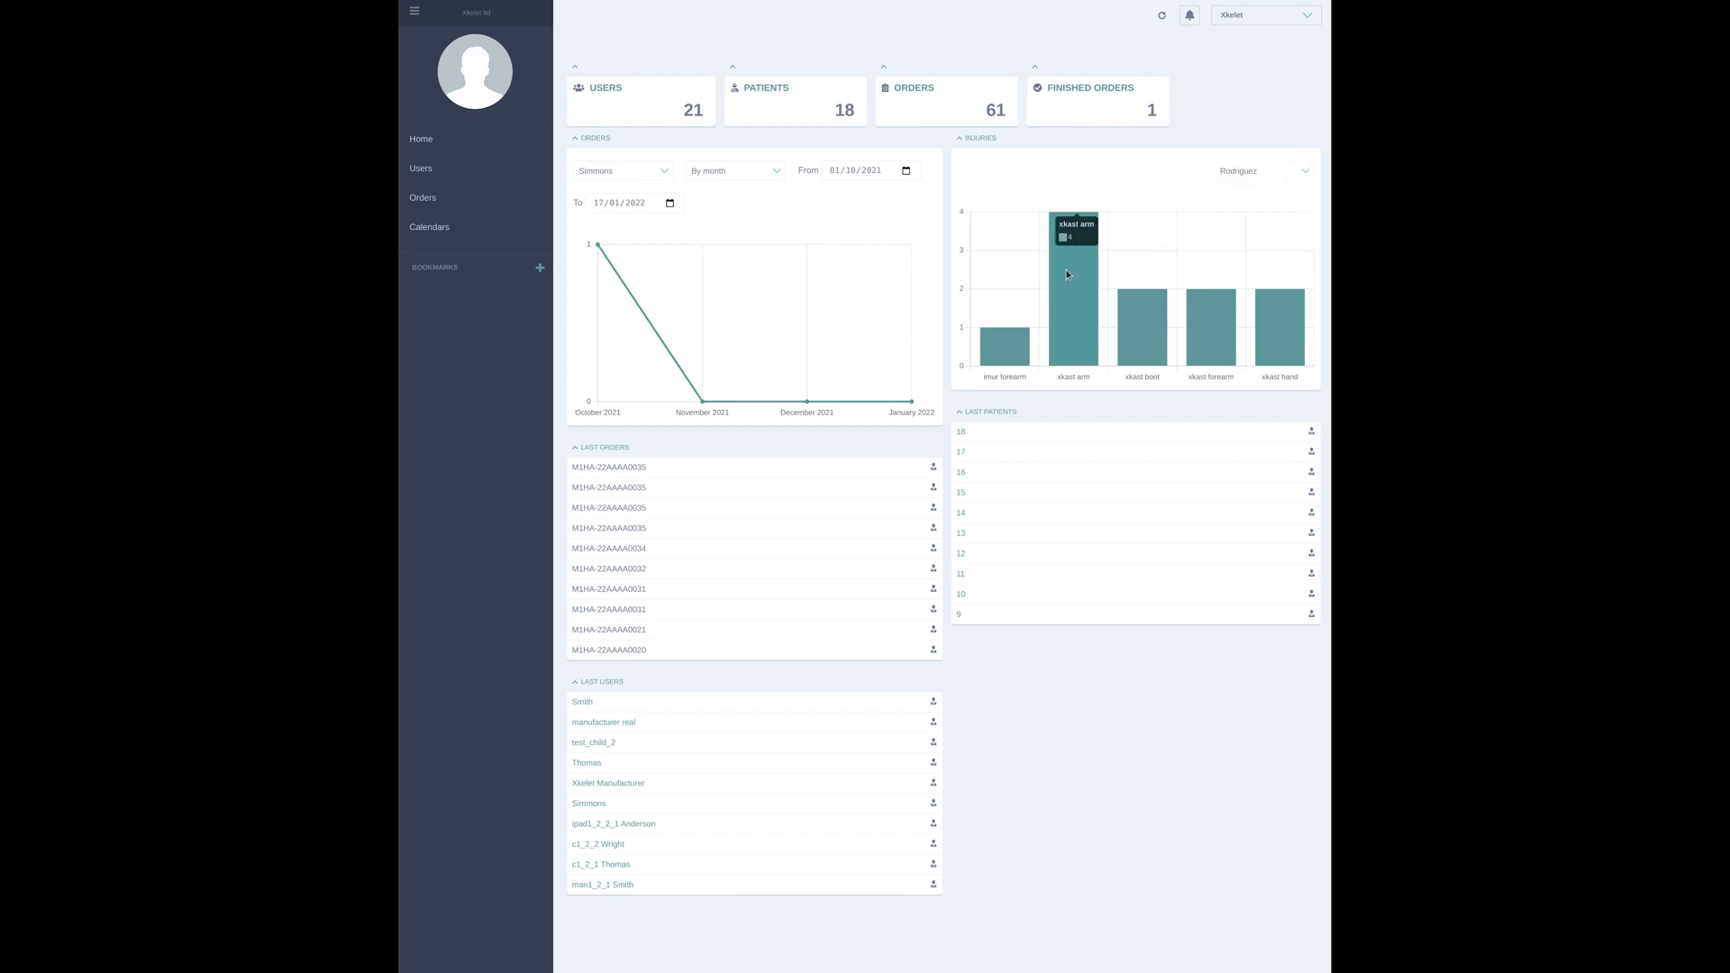
{"action": "mouse_move", "coordinate": [1274, 324]}
{"action": "left_click", "coordinate": [959, 139]}
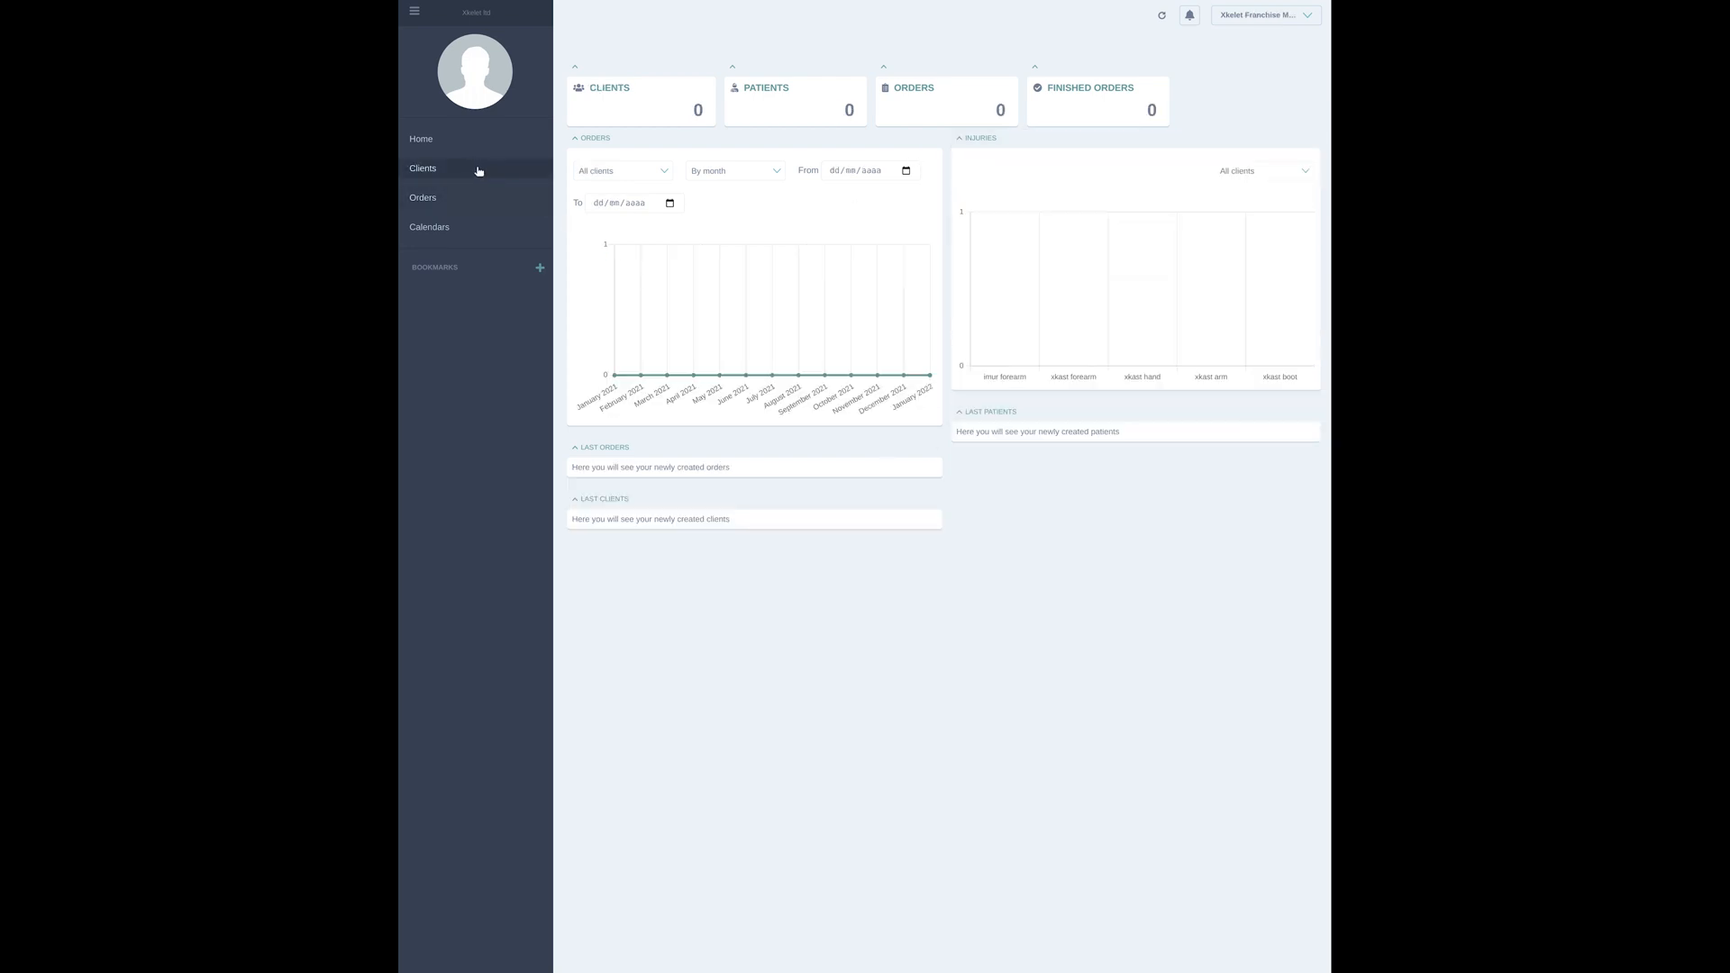
Start adding a new client and enter the client's email address
{"action": "left_click", "coordinate": [471, 171]}
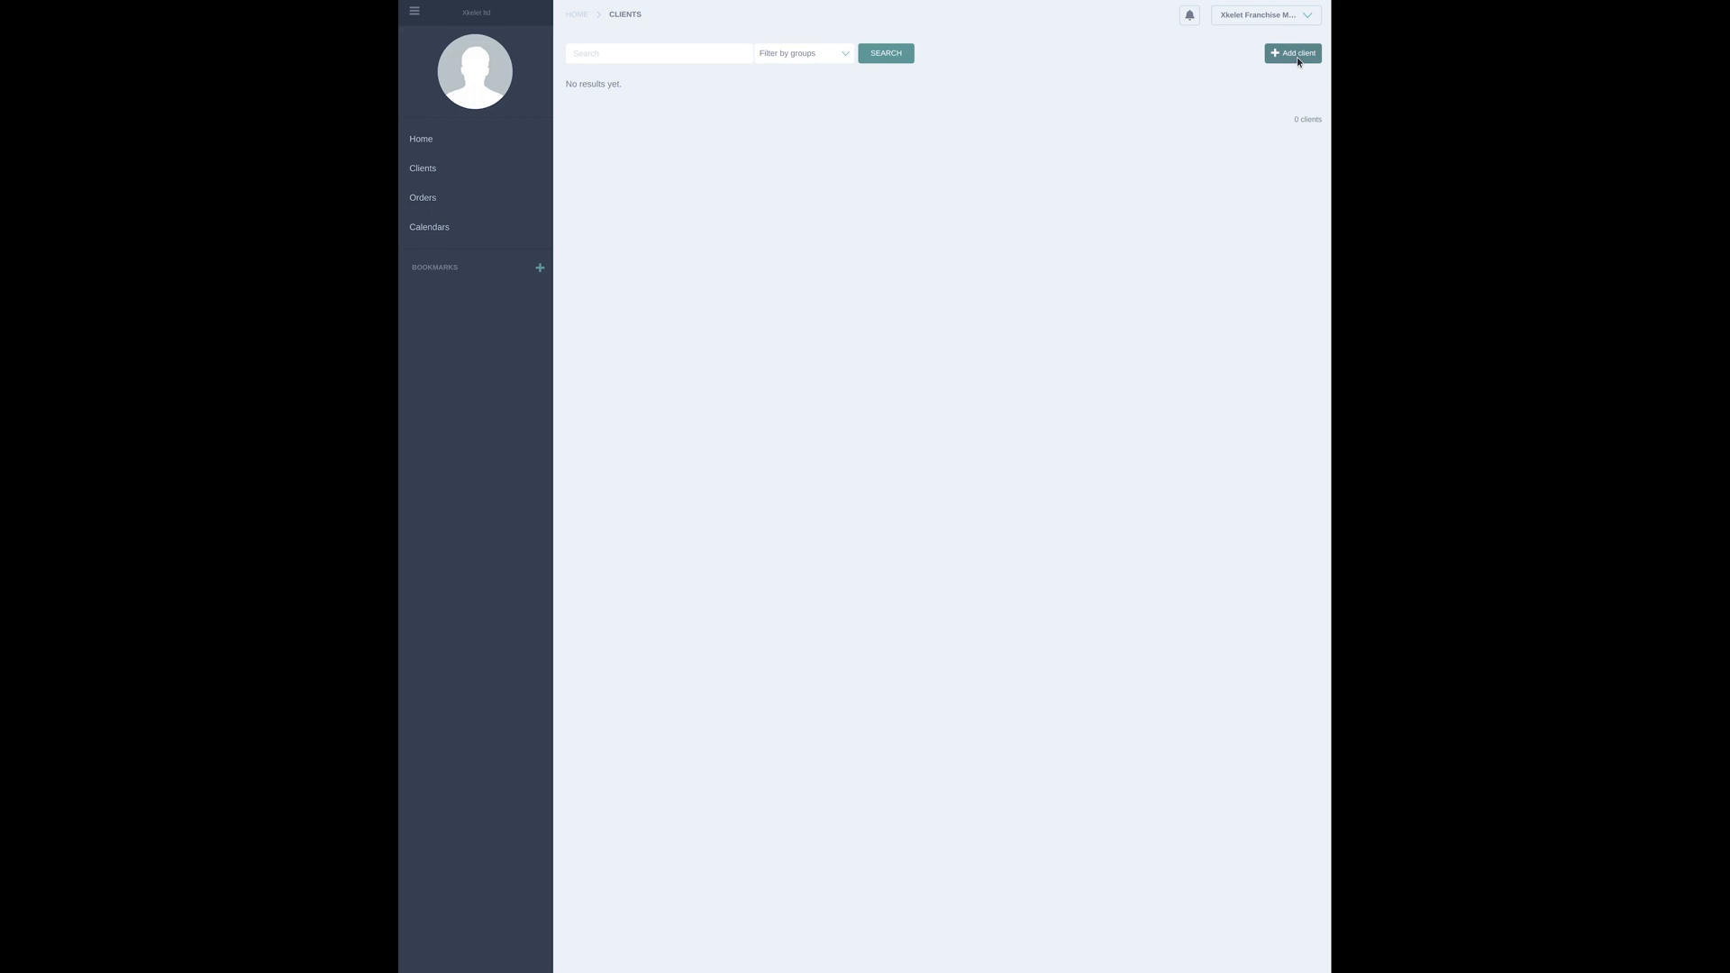
{"action": "left_click", "coordinate": [1298, 57]}
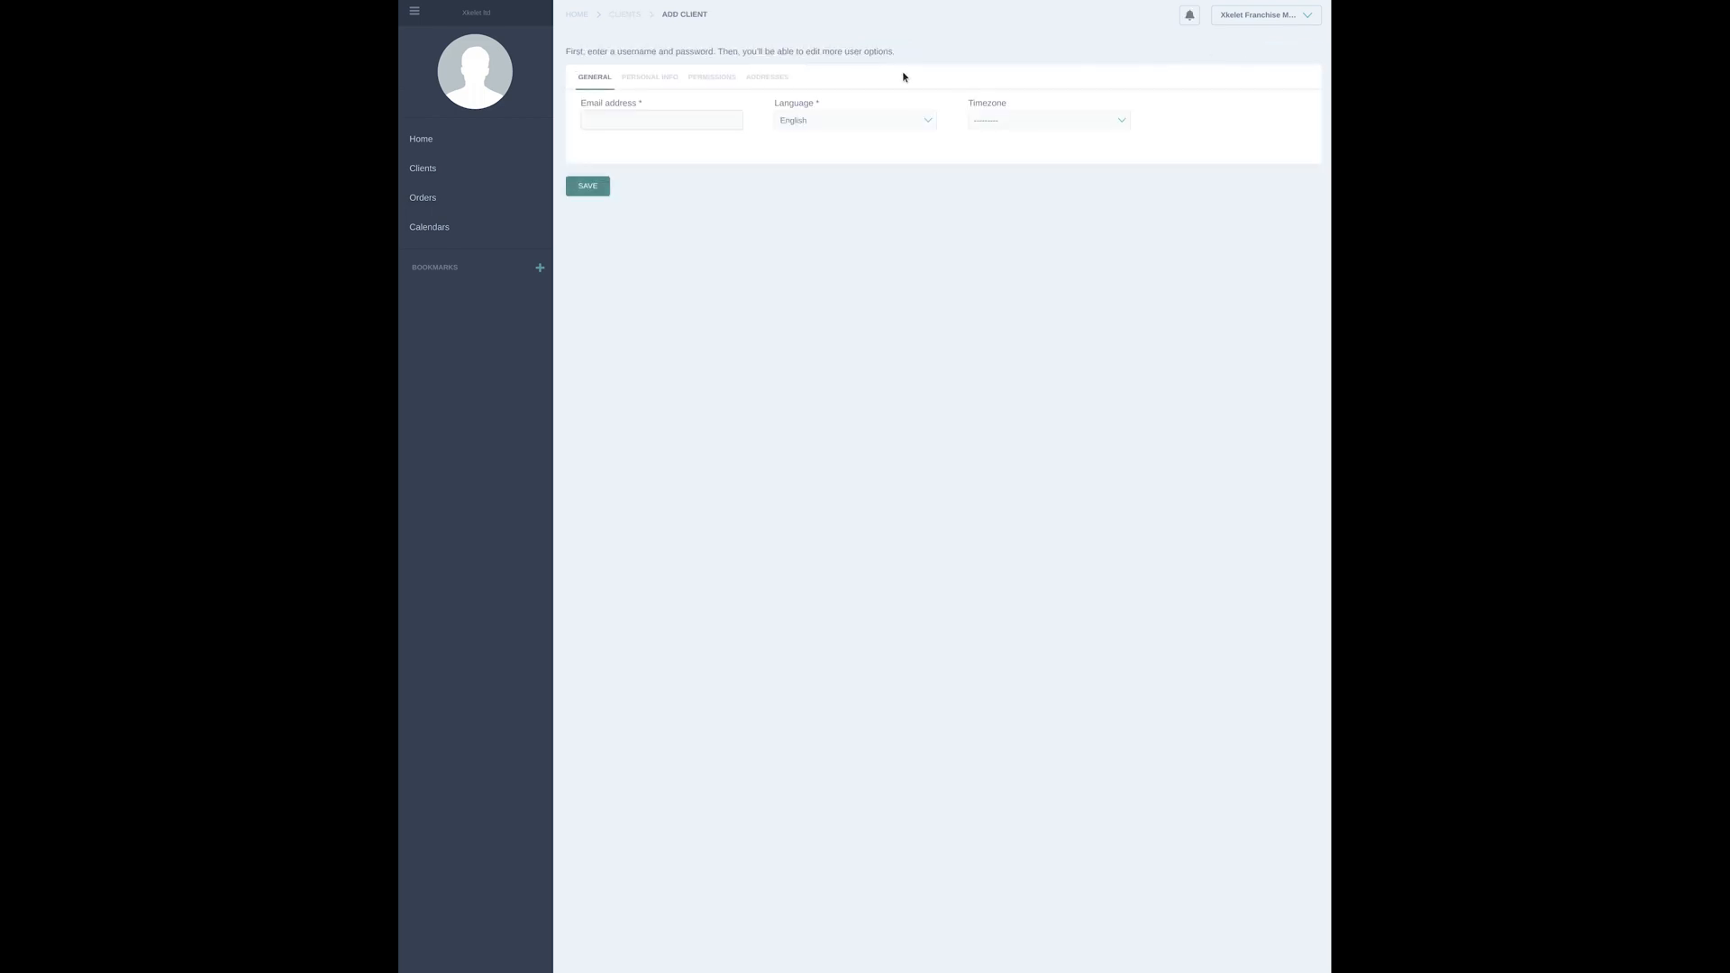
{"action": "left_click", "coordinate": [725, 121]}
{"action": "type", "text": "client@user.co"}
Set the new client's language to English and the timezone to America/Los_Angeles
{"action": "left_click", "coordinate": [845, 122]}
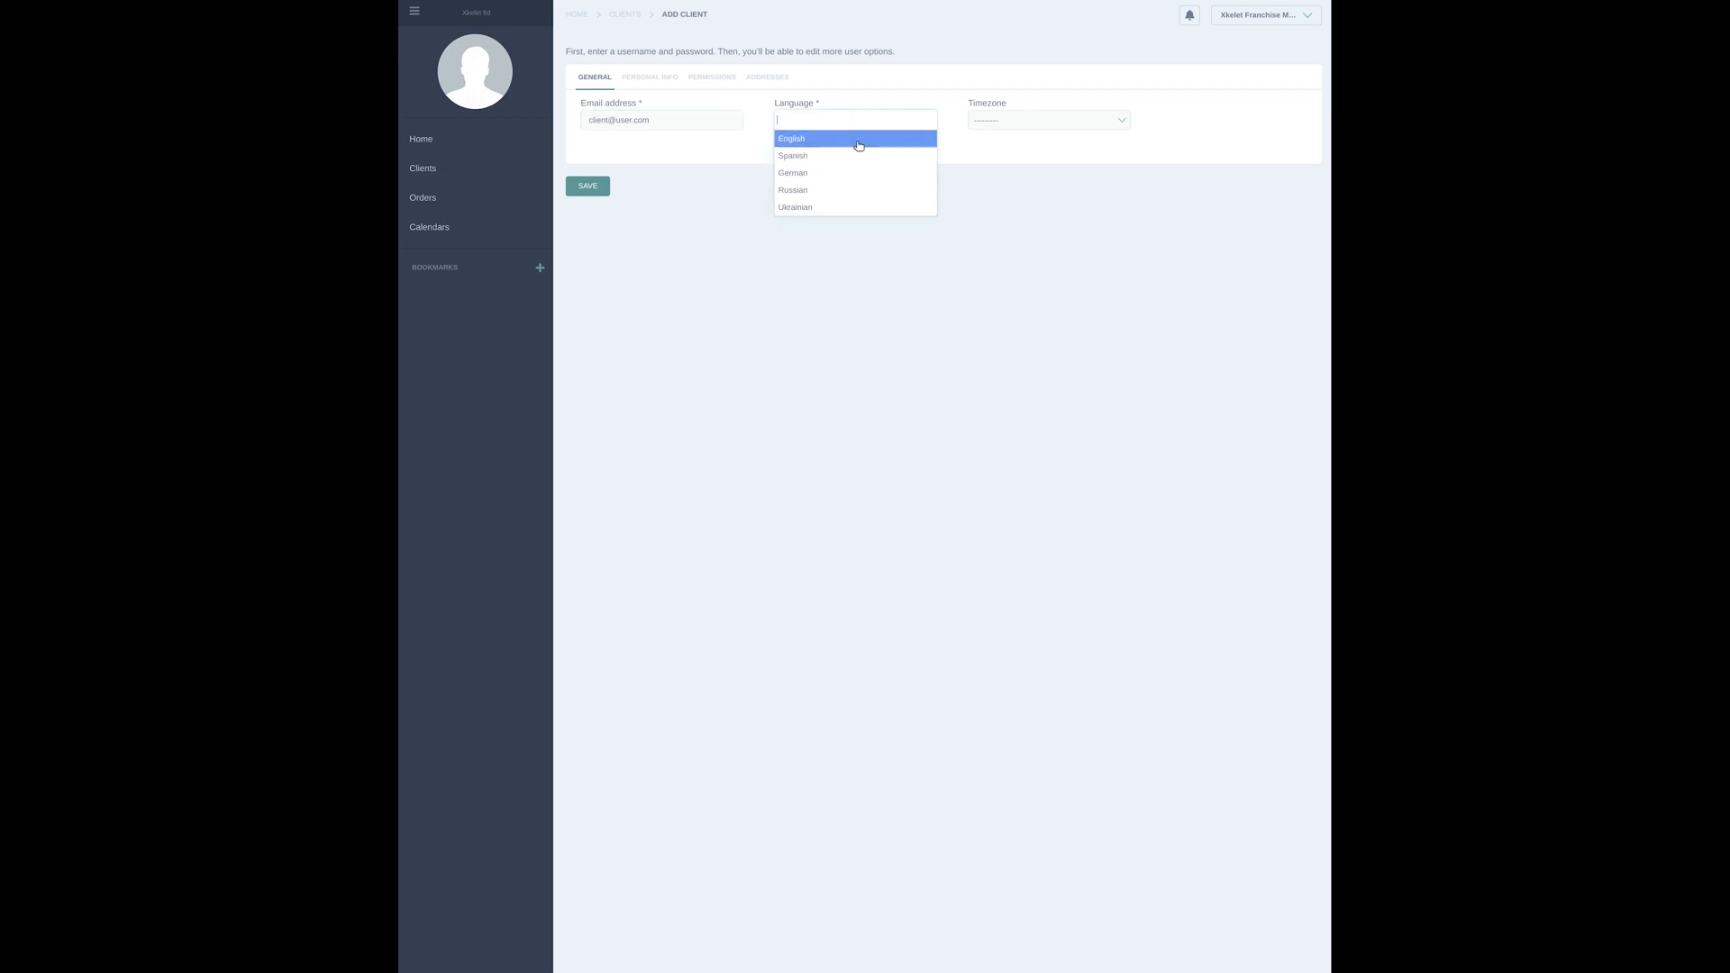
{"action": "left_click", "coordinate": [859, 142]}
{"action": "left_click", "coordinate": [1031, 120]}
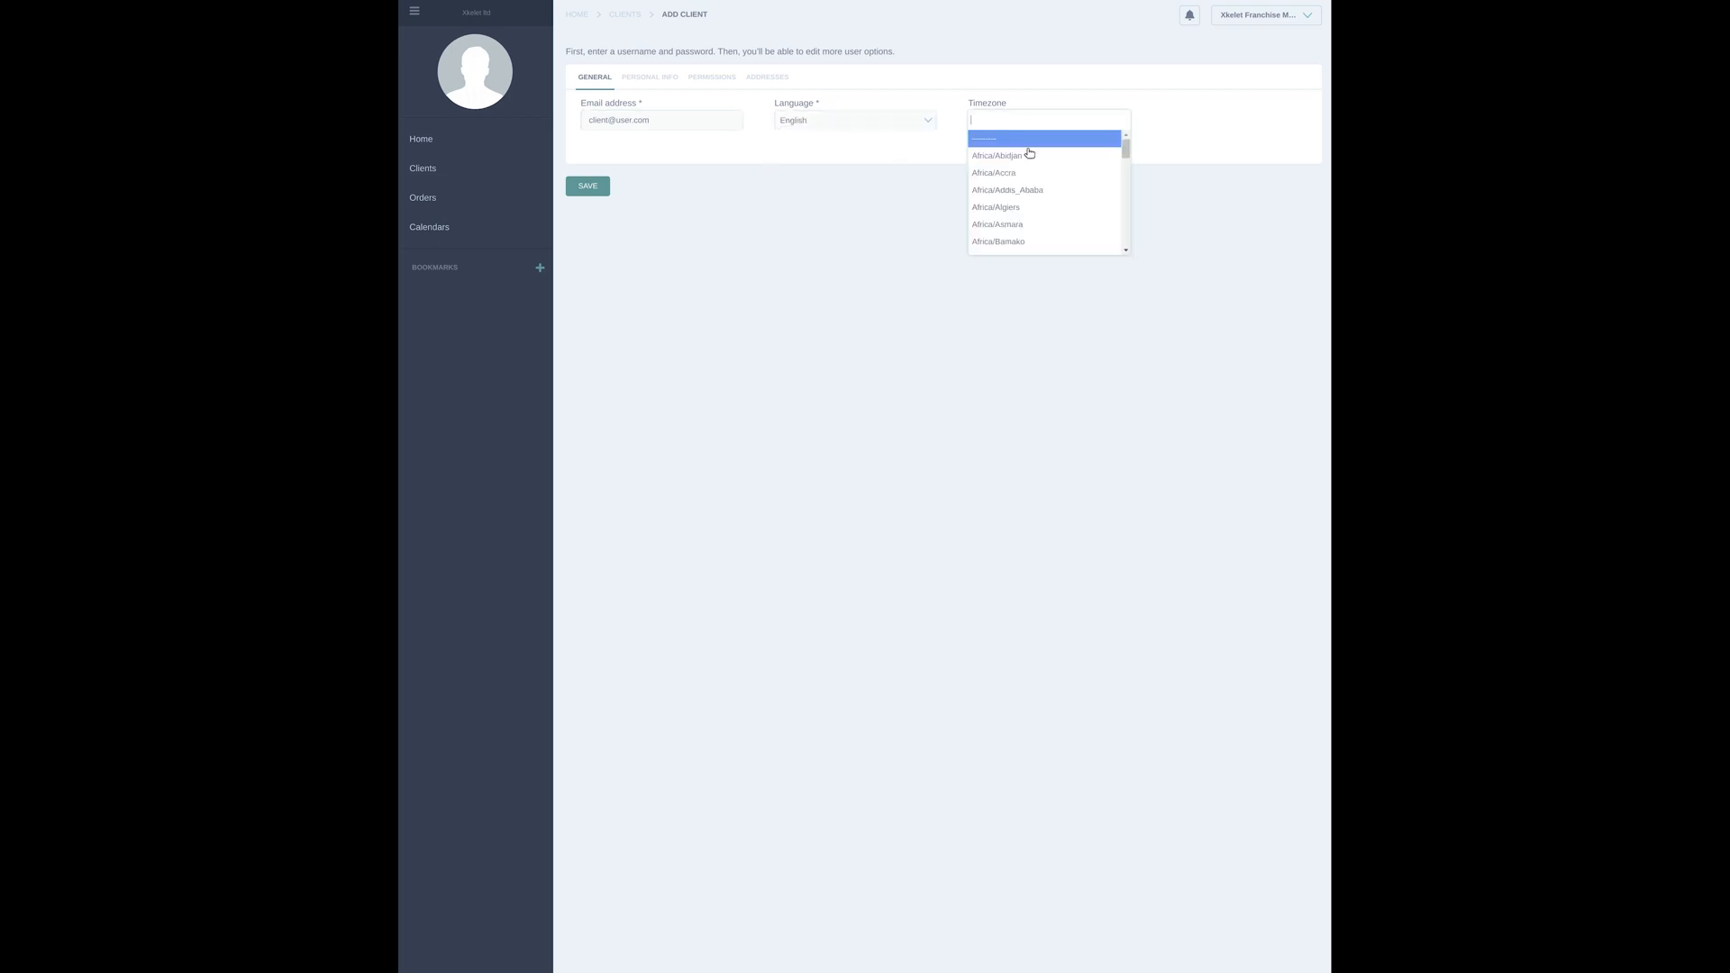
{"action": "type", "text": "Los"}
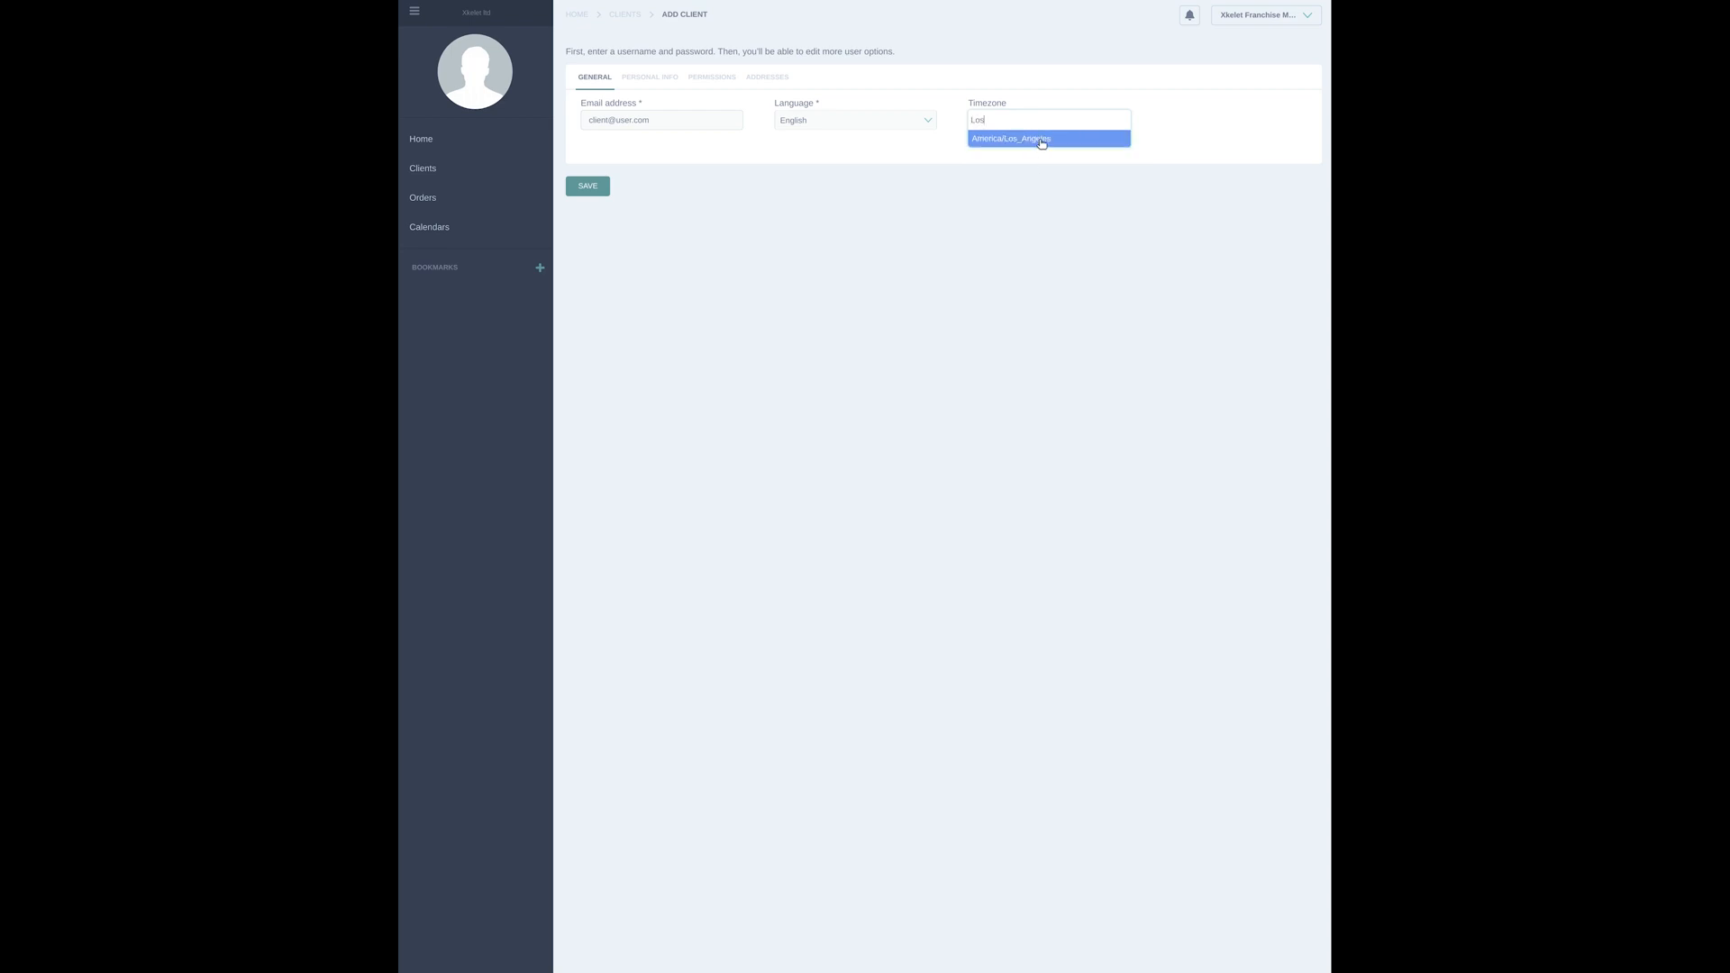
{"action": "left_click", "coordinate": [1042, 141]}
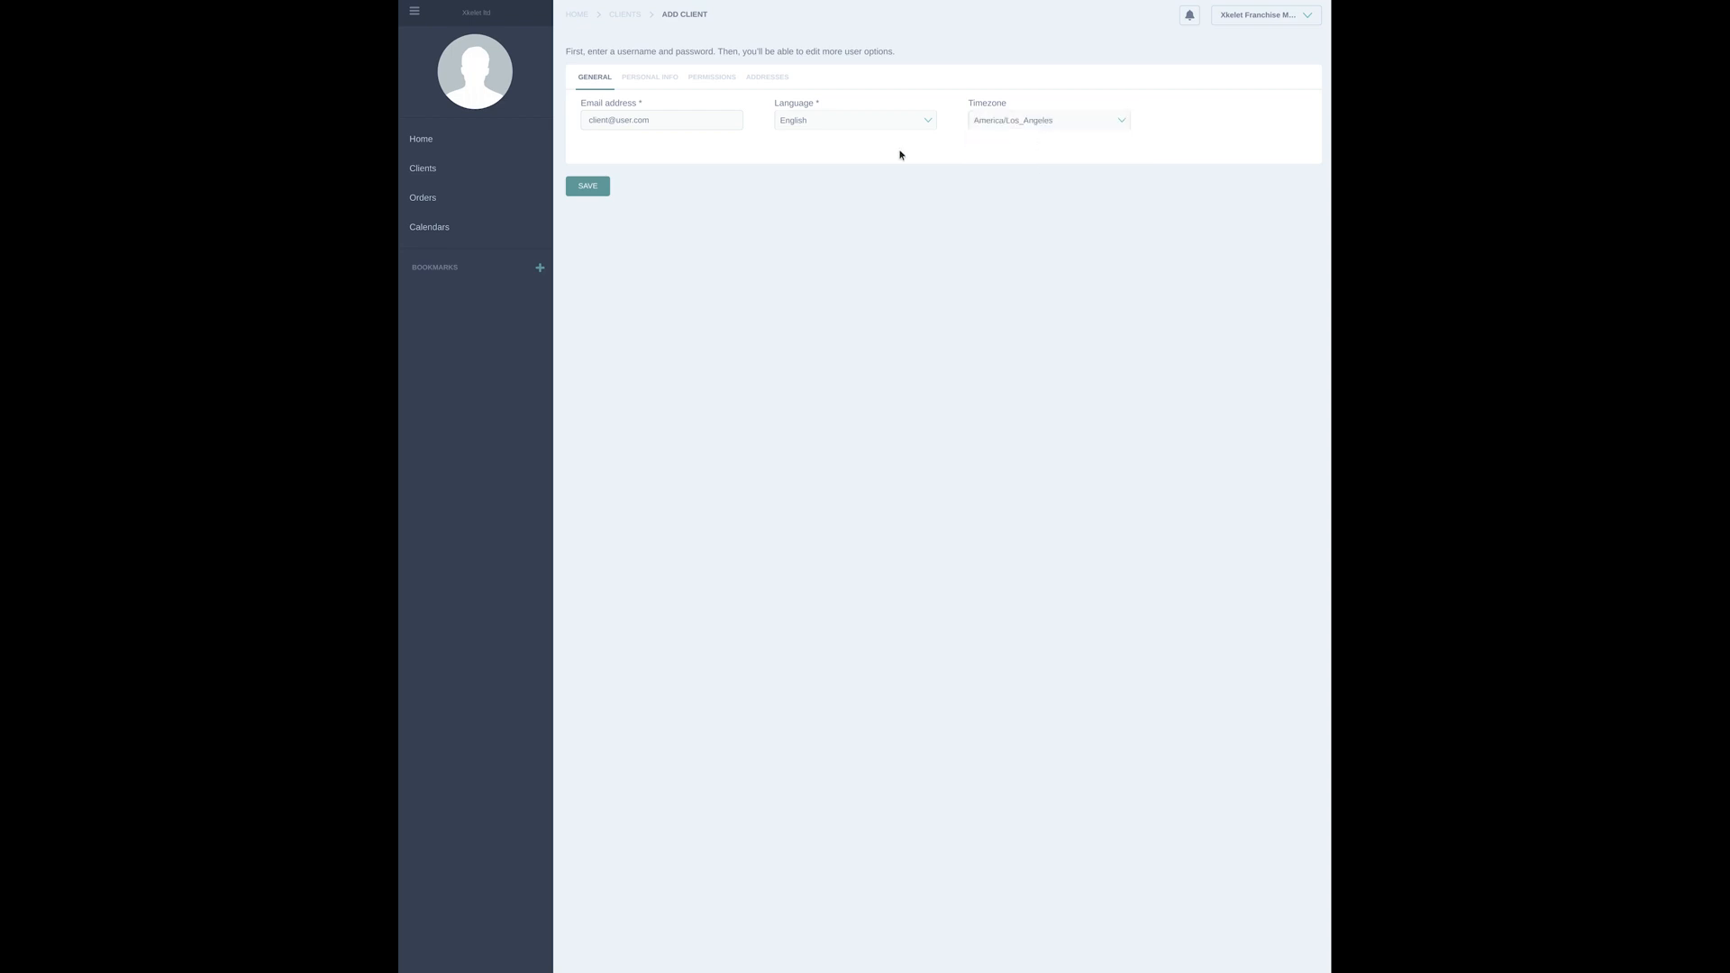
Enter "client" as the first name/company name in the personal info, leaving the optional fields blank
{"action": "left_click", "coordinate": [651, 81]}
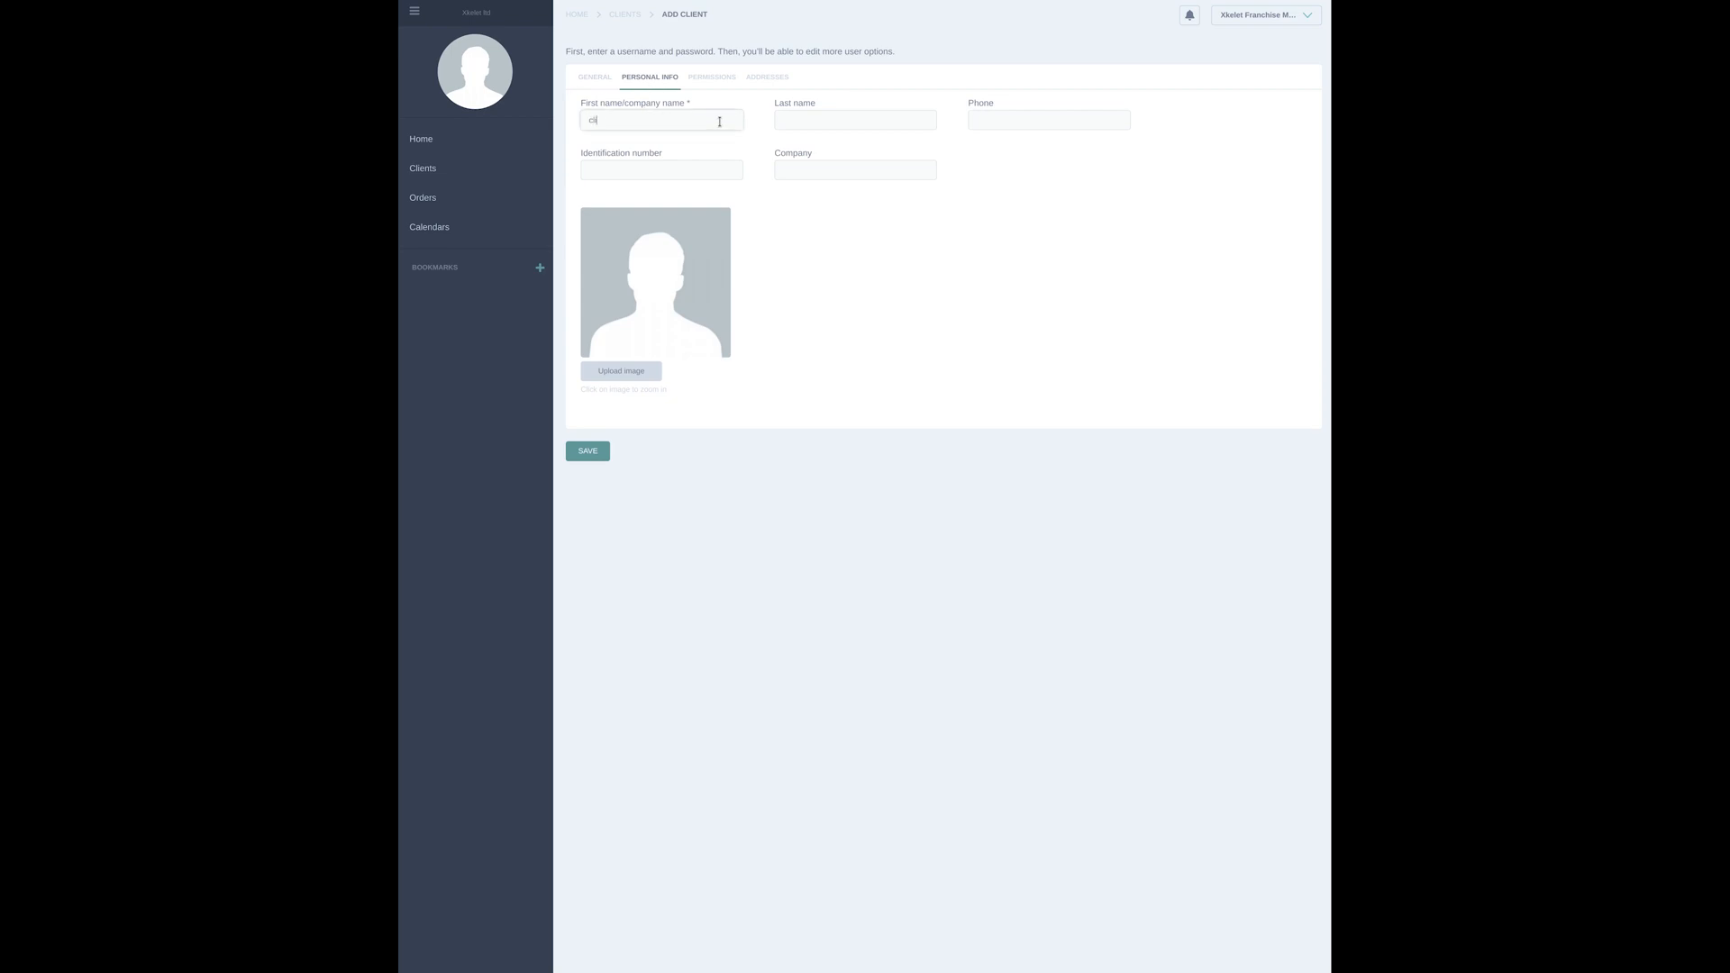
{"action": "type", "text": "client"}
{"action": "left_click", "coordinate": [820, 116]}
{"action": "left_click", "coordinate": [979, 113]}
{"action": "left_click", "coordinate": [787, 165]}
{"action": "left_click", "coordinate": [695, 171]}
Assign Xkelet Franchise Master as the client's parent and add the client to the Franchise client group
{"action": "left_click", "coordinate": [715, 79]}
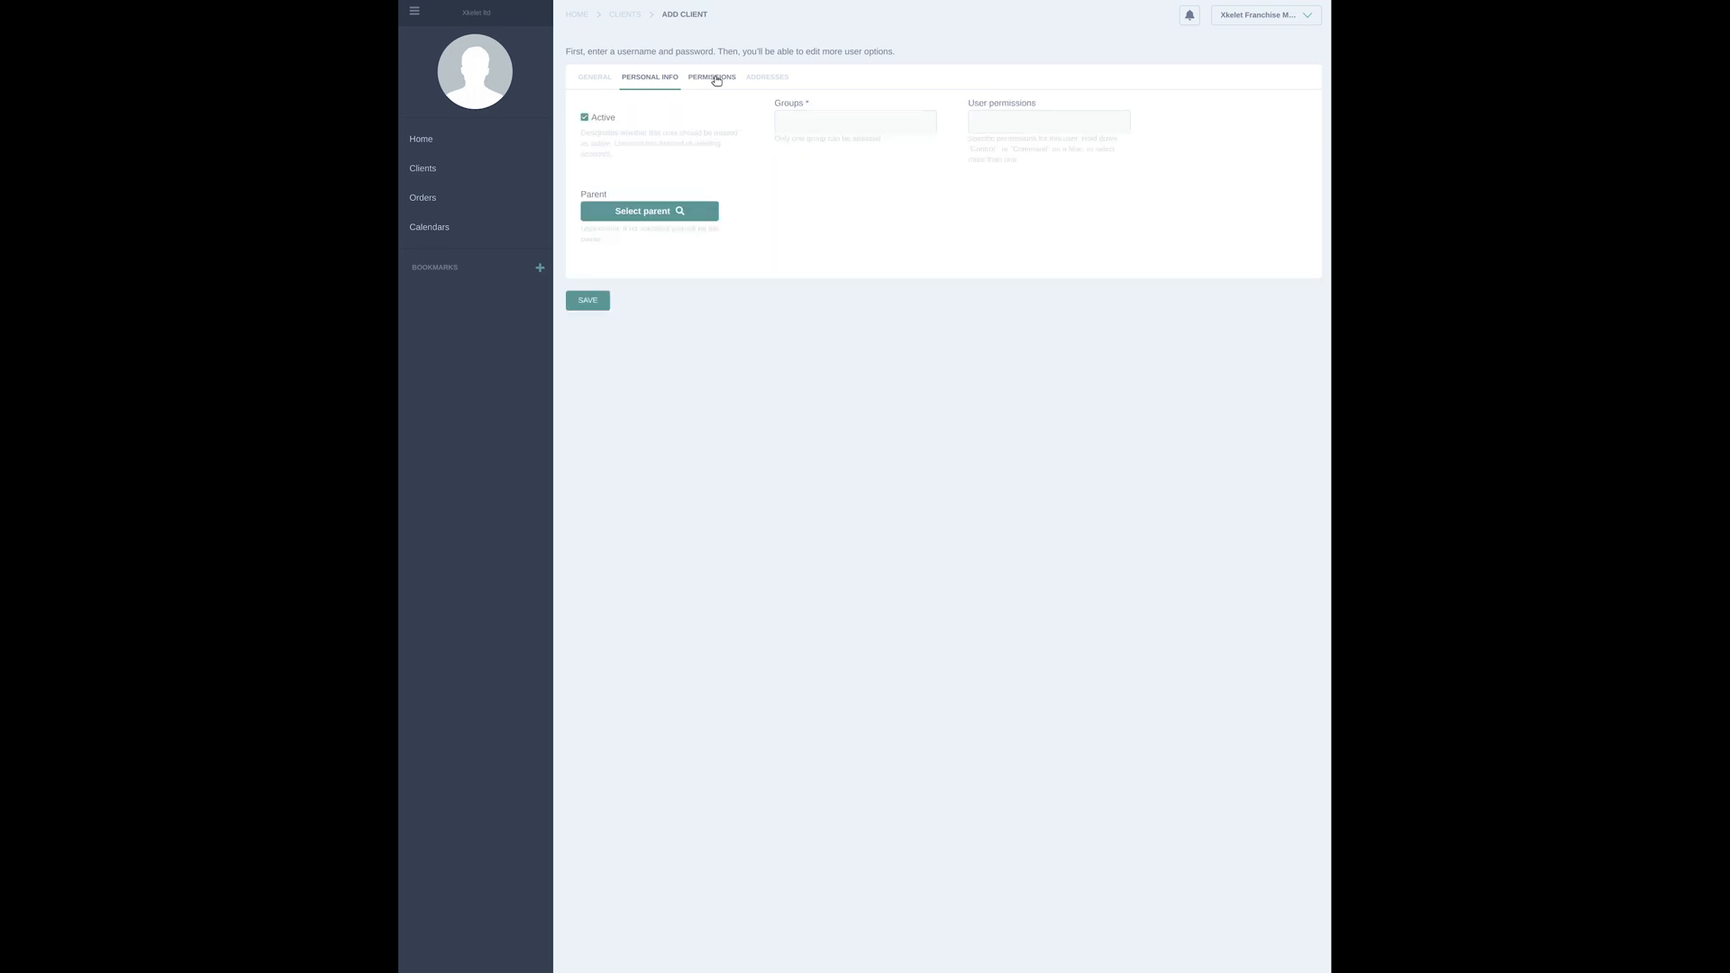
{"action": "left_click", "coordinate": [640, 214]}
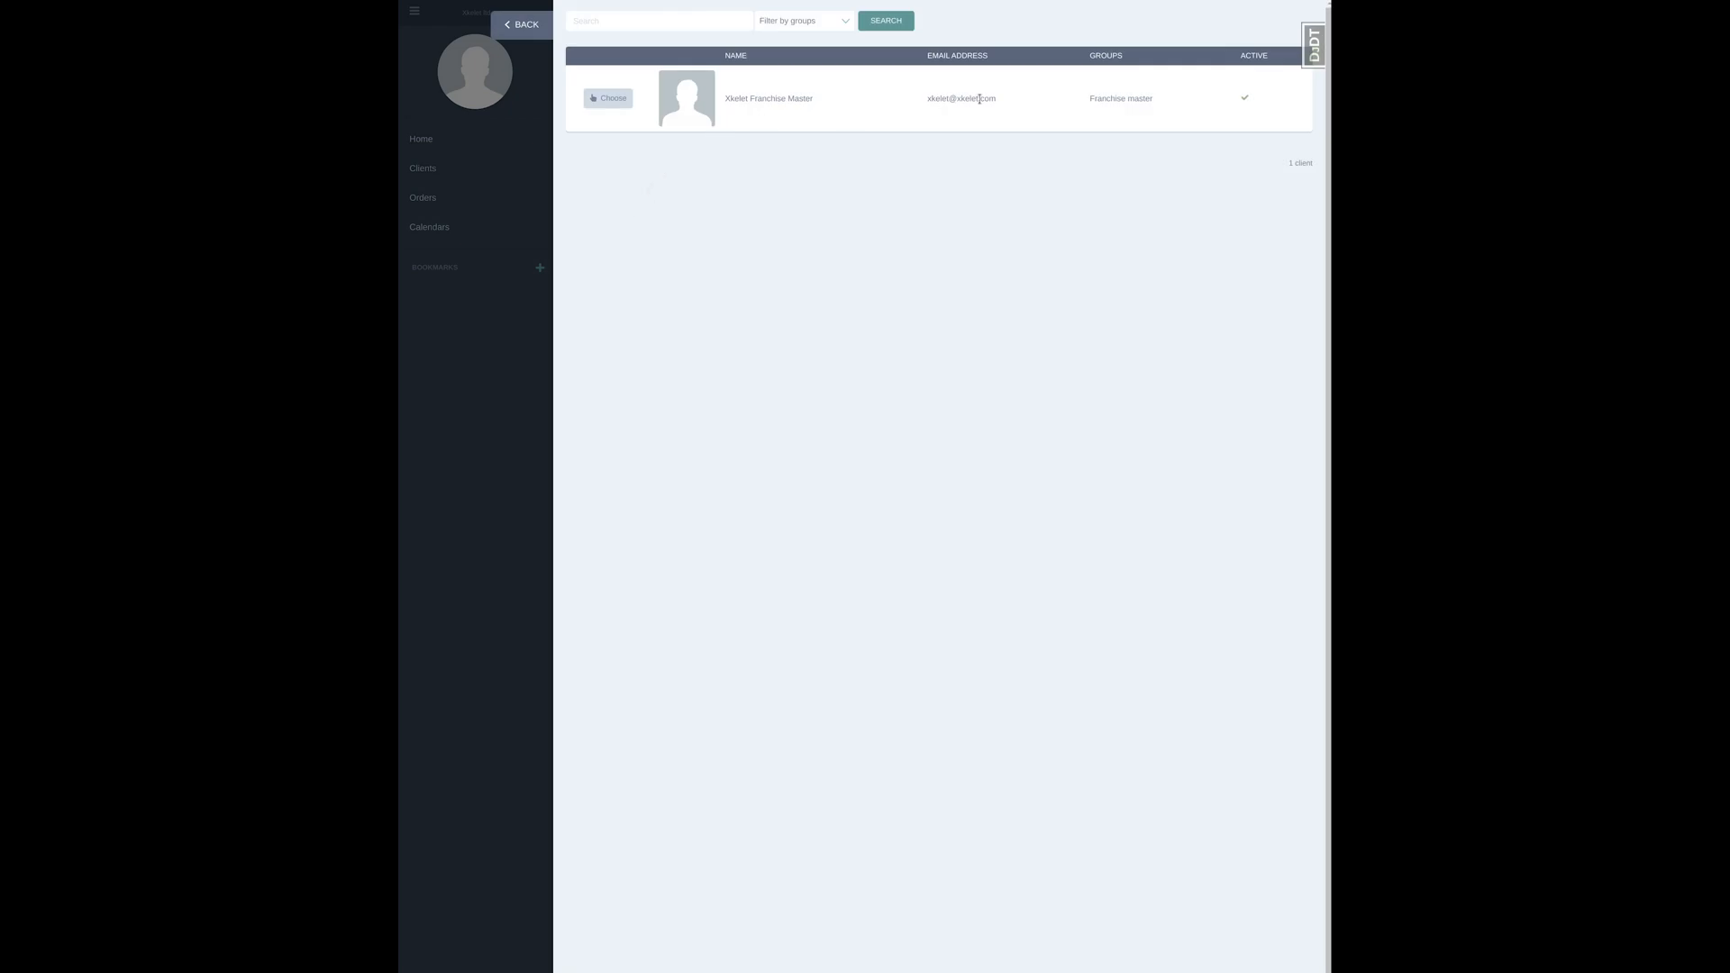
{"action": "left_click", "coordinate": [609, 98]}
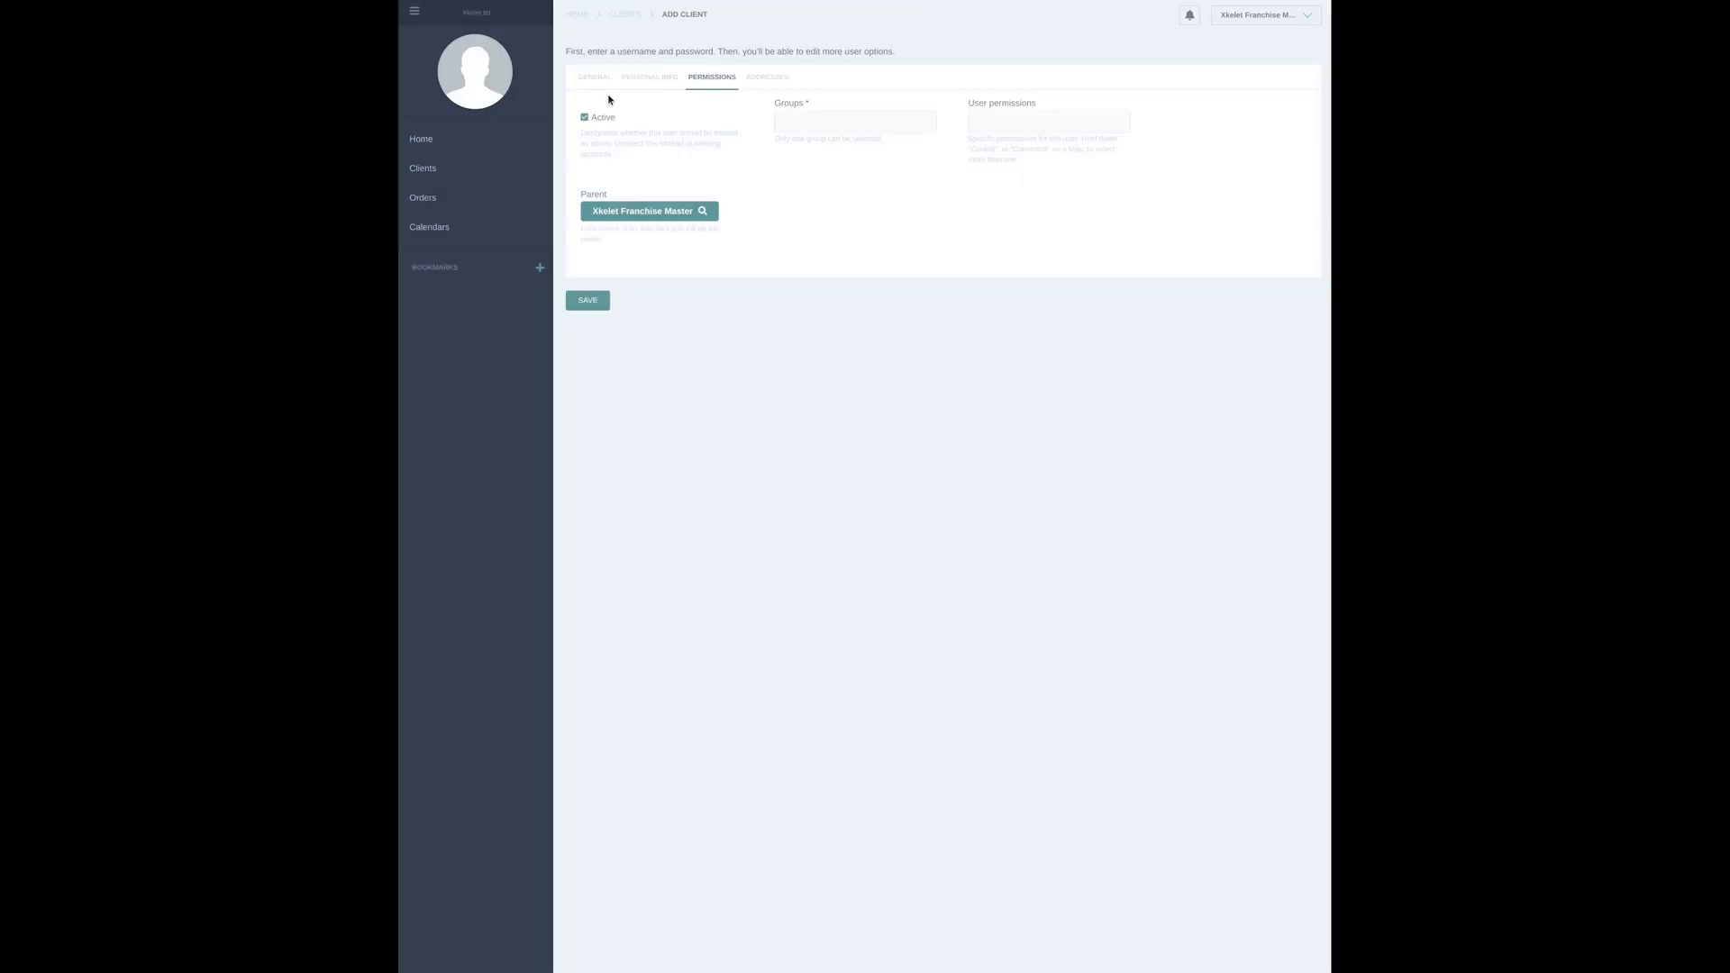
{"action": "left_click", "coordinate": [808, 123]}
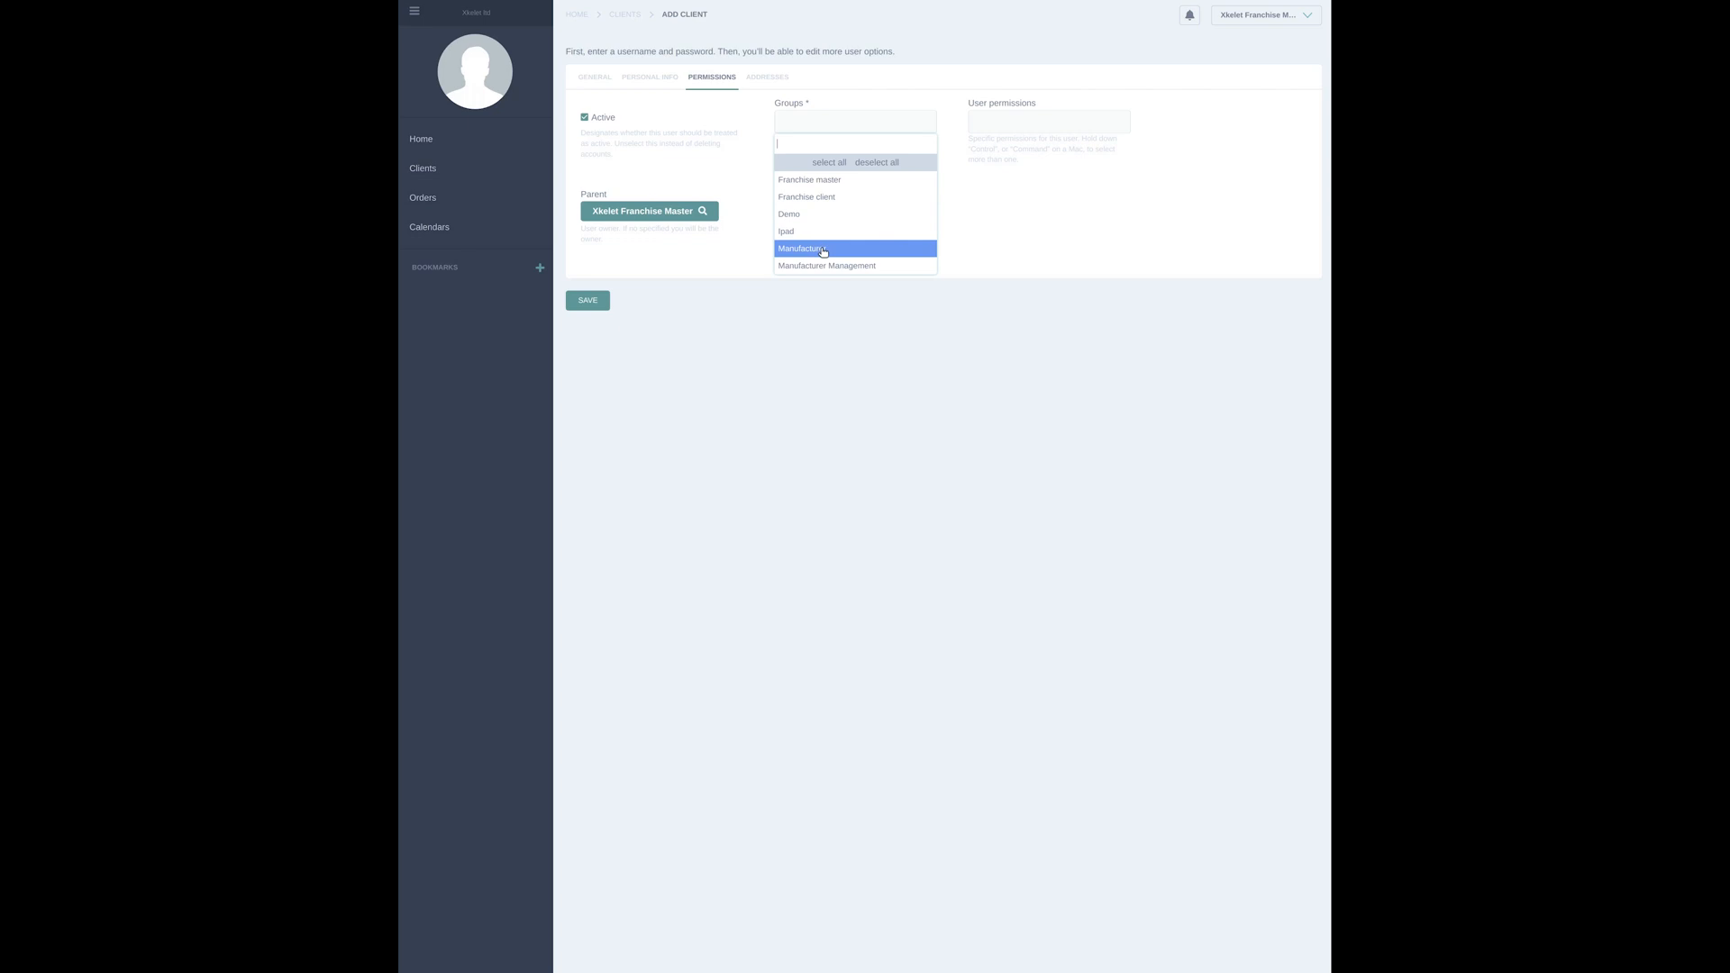
{"action": "left_click", "coordinate": [857, 197]}
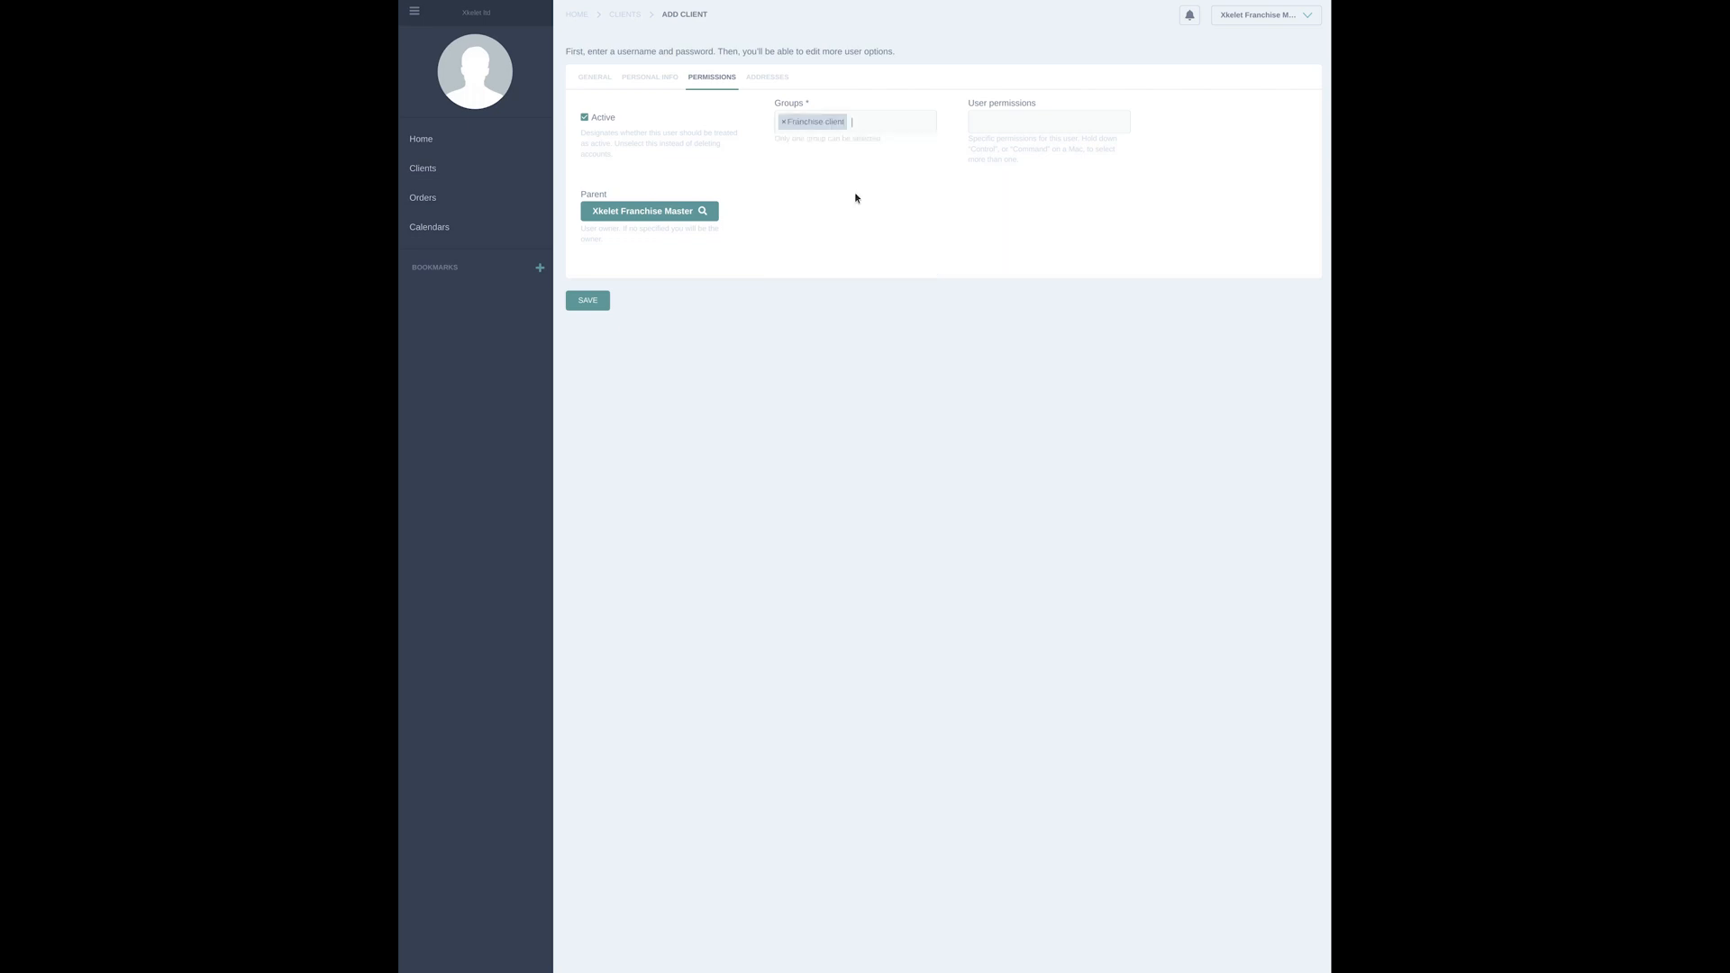
Add an address to the client by looking up the street address and picking a suggestion, and save the client
{"action": "left_click", "coordinate": [774, 80]}
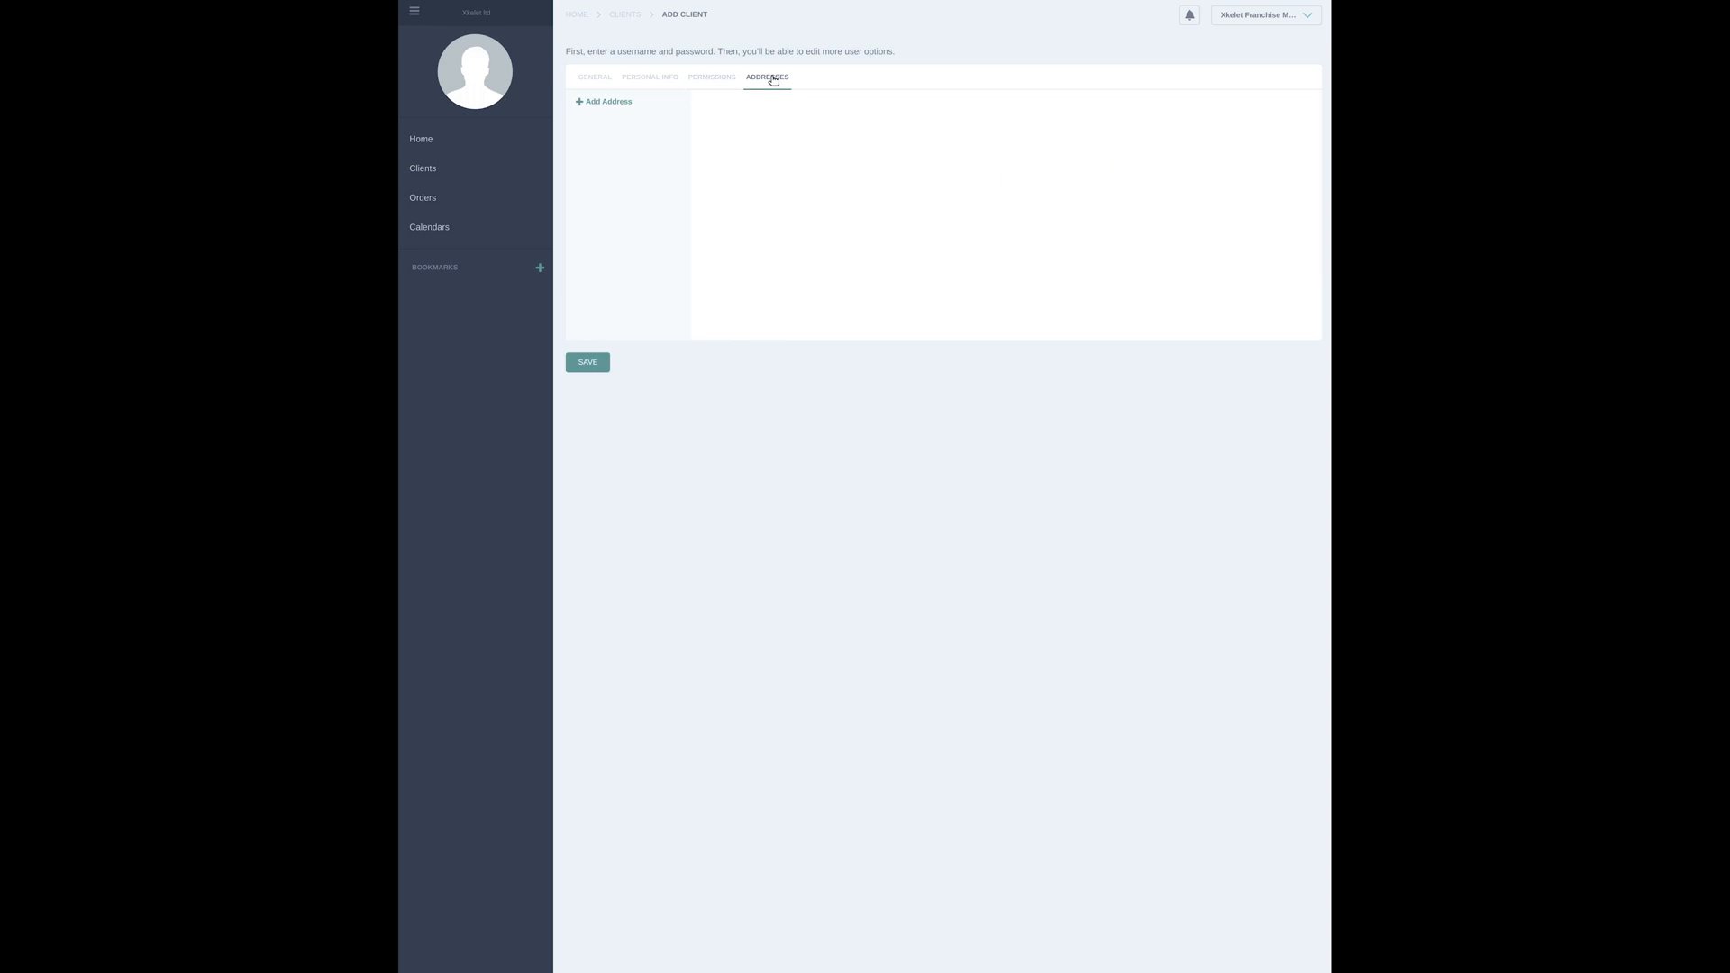
{"action": "left_click", "coordinate": [617, 105]}
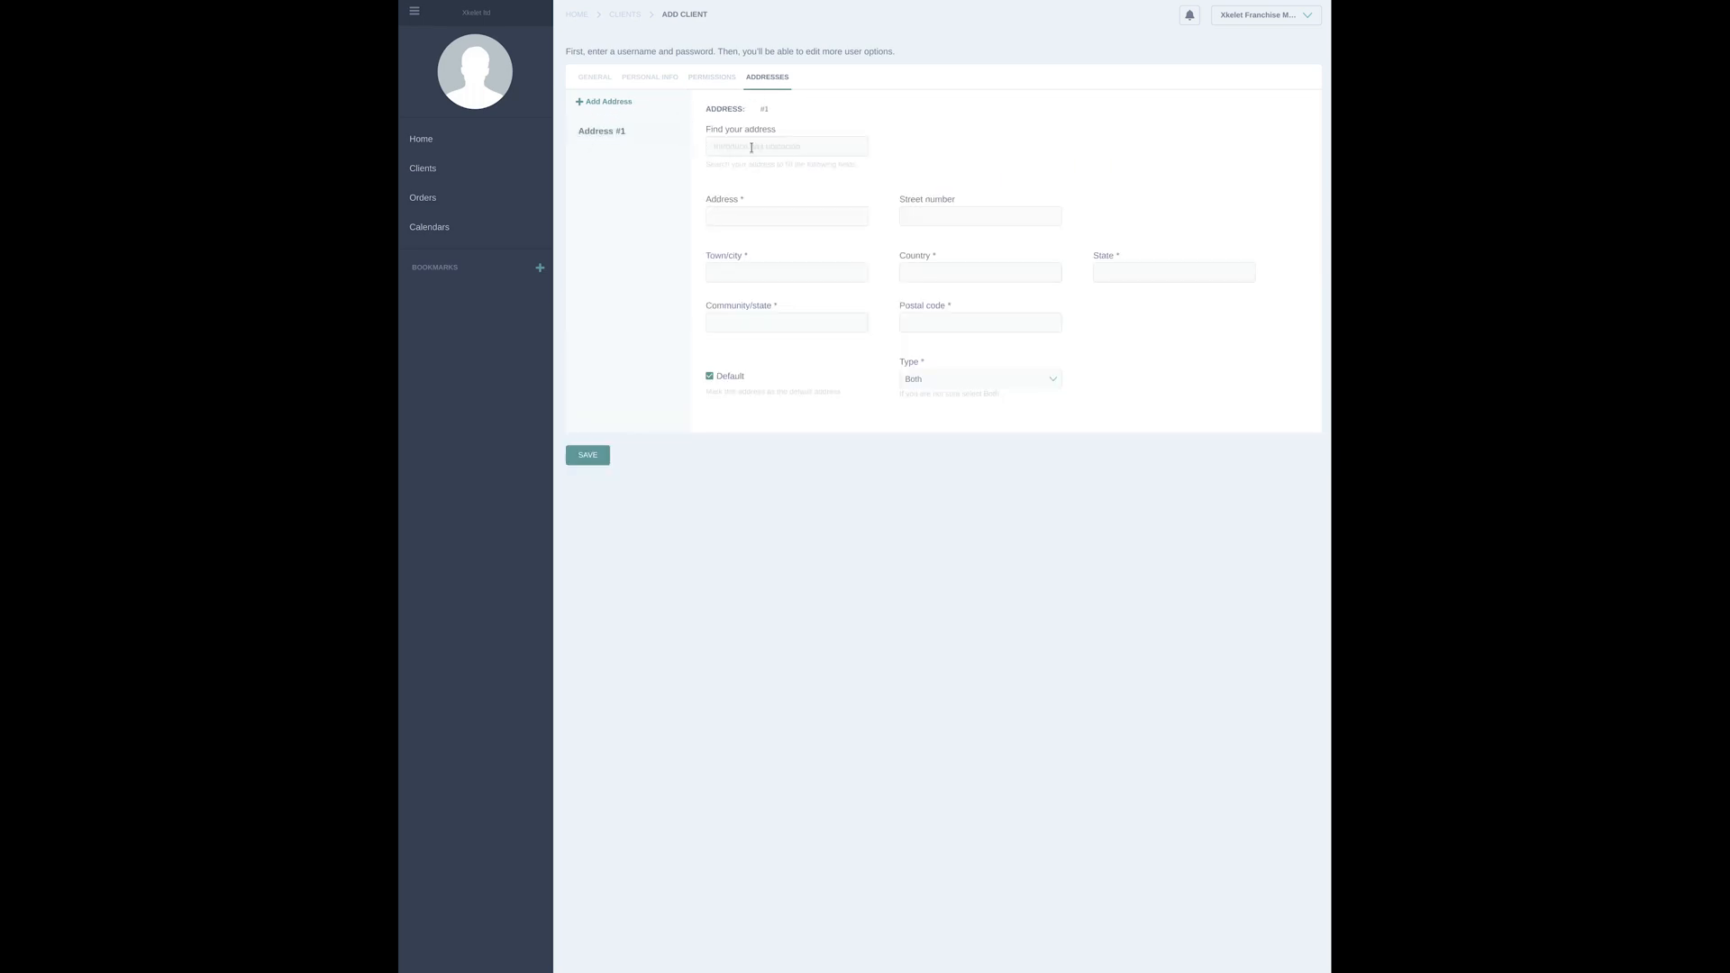
{"action": "type", "text": "1234"}
{"action": "left_click", "coordinate": [797, 168]}
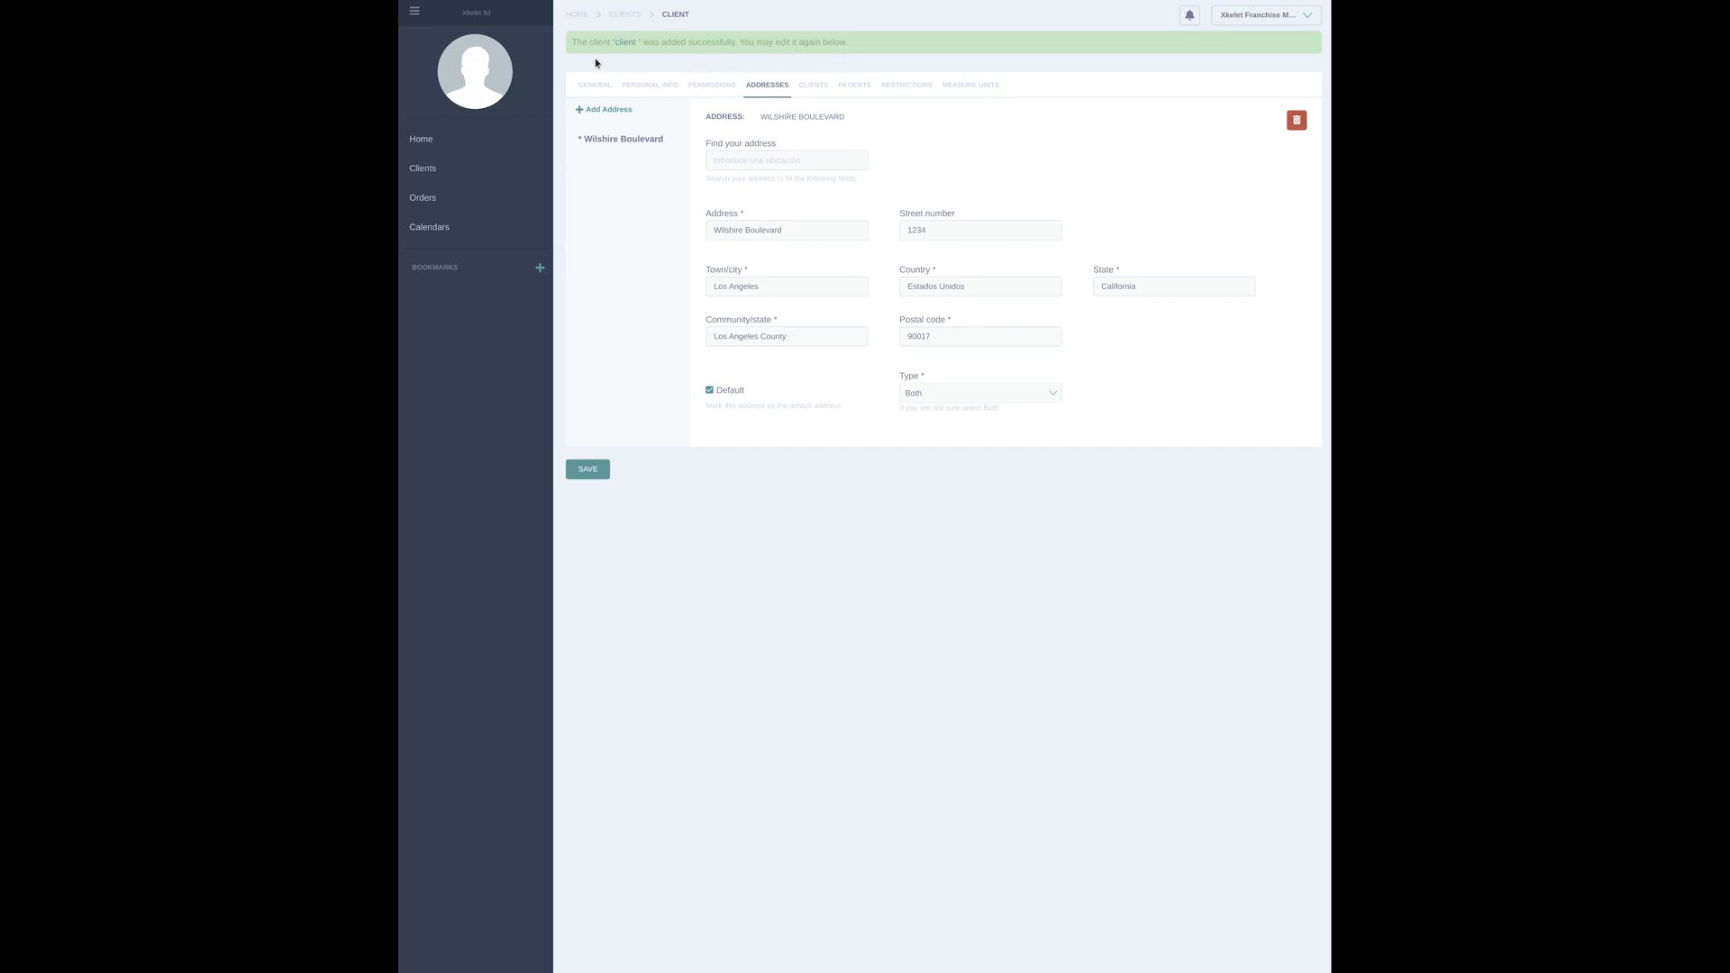
Open the new client's record from the client list, review its personal info and permissions, and return to the list
{"action": "left_click", "coordinate": [474, 168]}
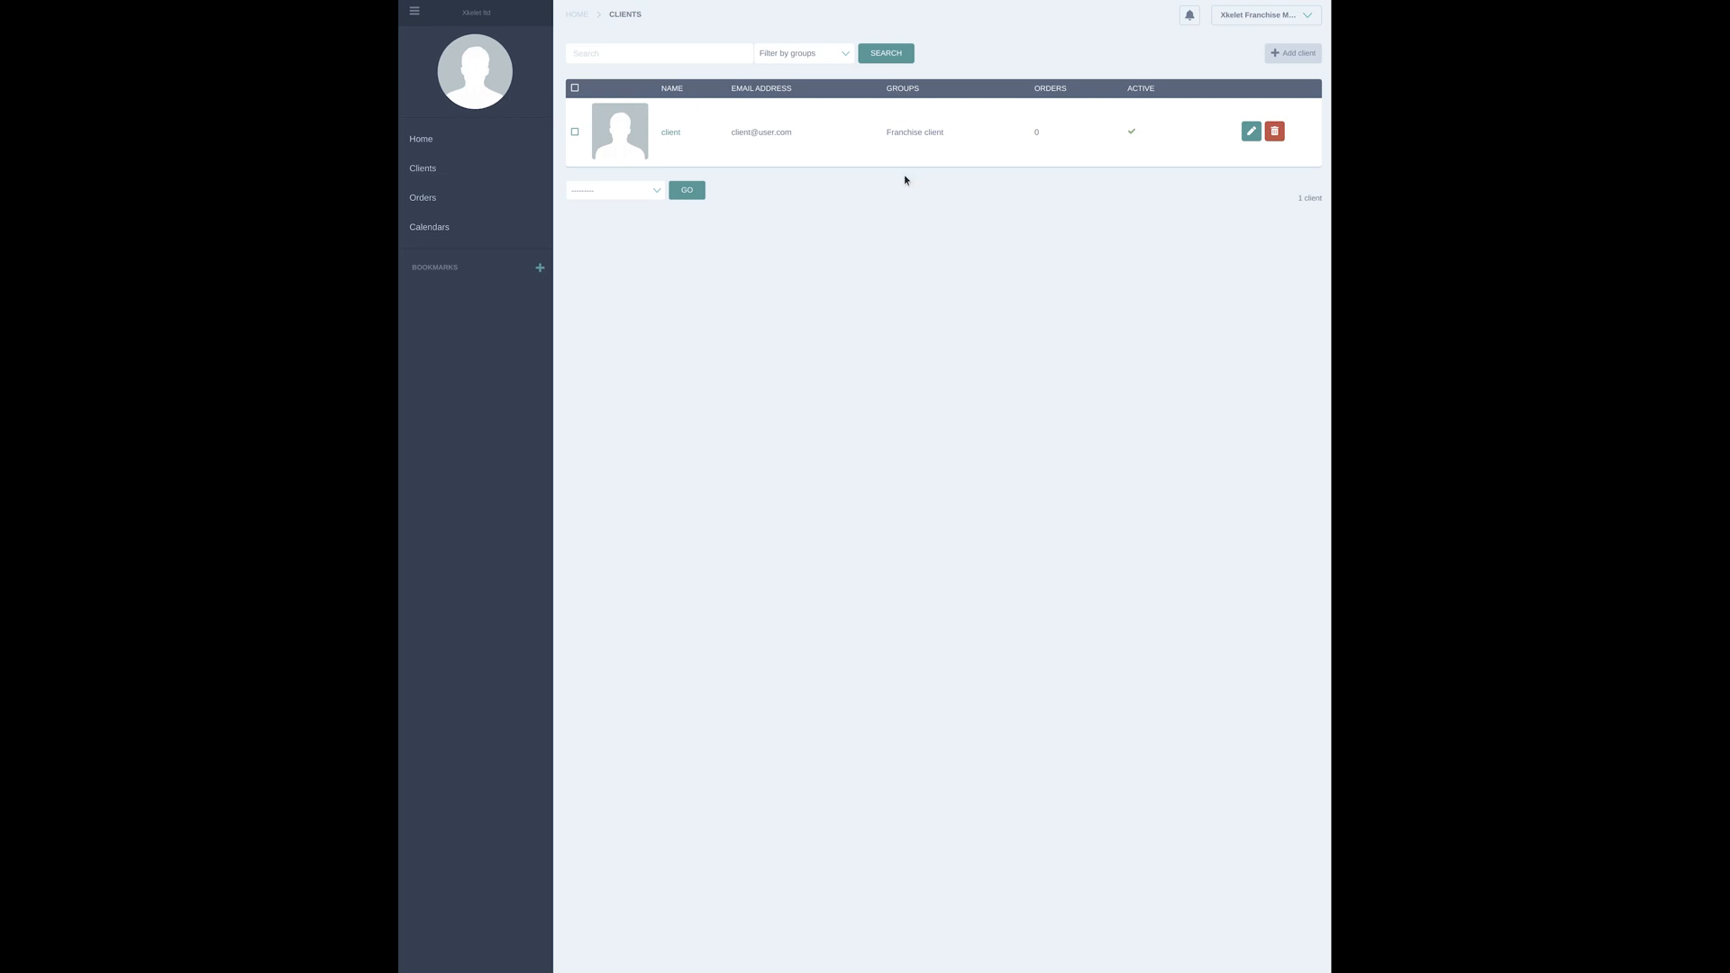
{"action": "left_click", "coordinate": [1253, 130]}
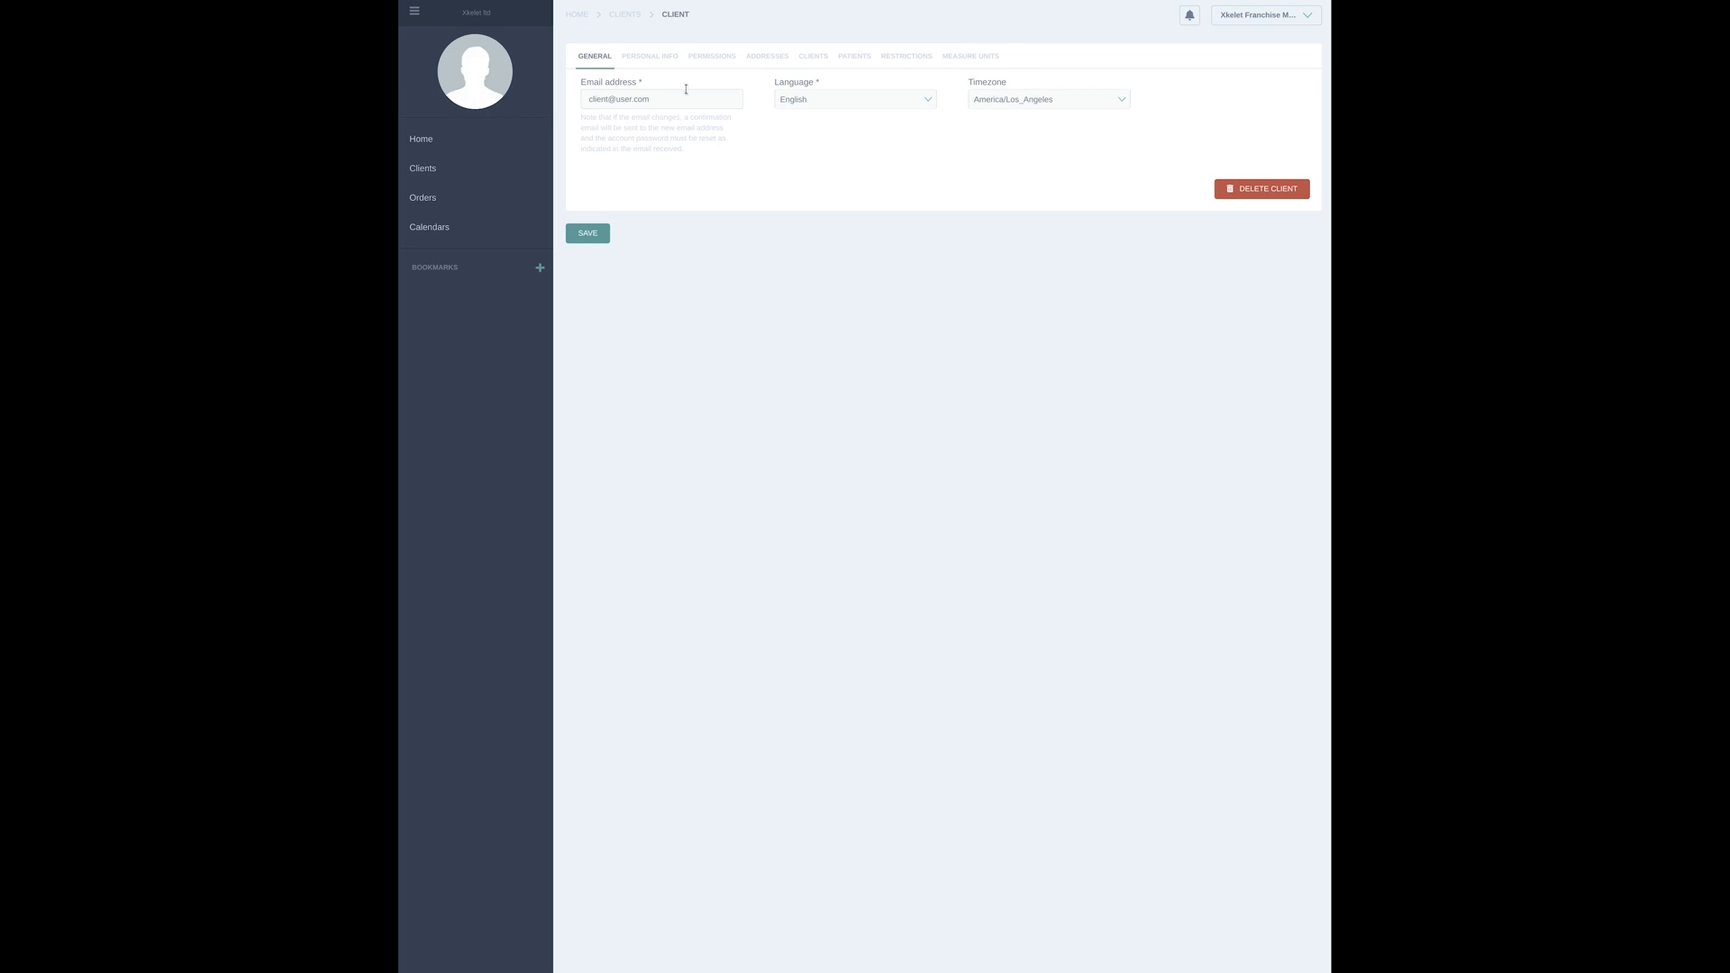
{"action": "left_click", "coordinate": [657, 60]}
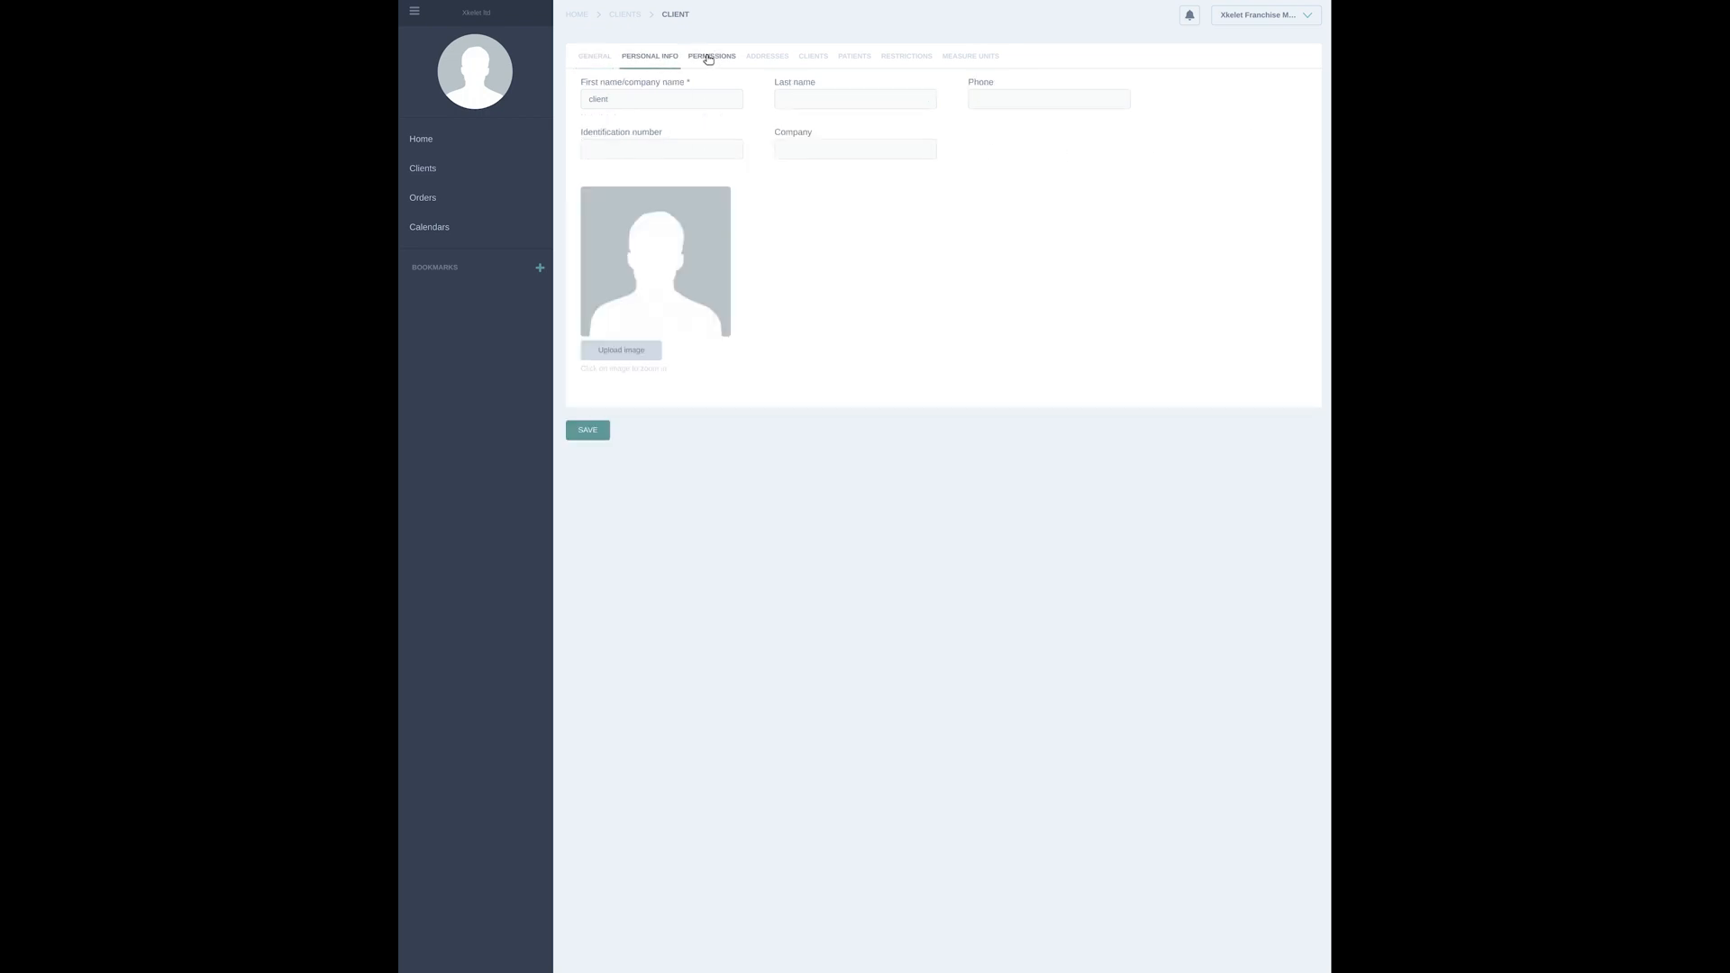
{"action": "left_click", "coordinate": [707, 57]}
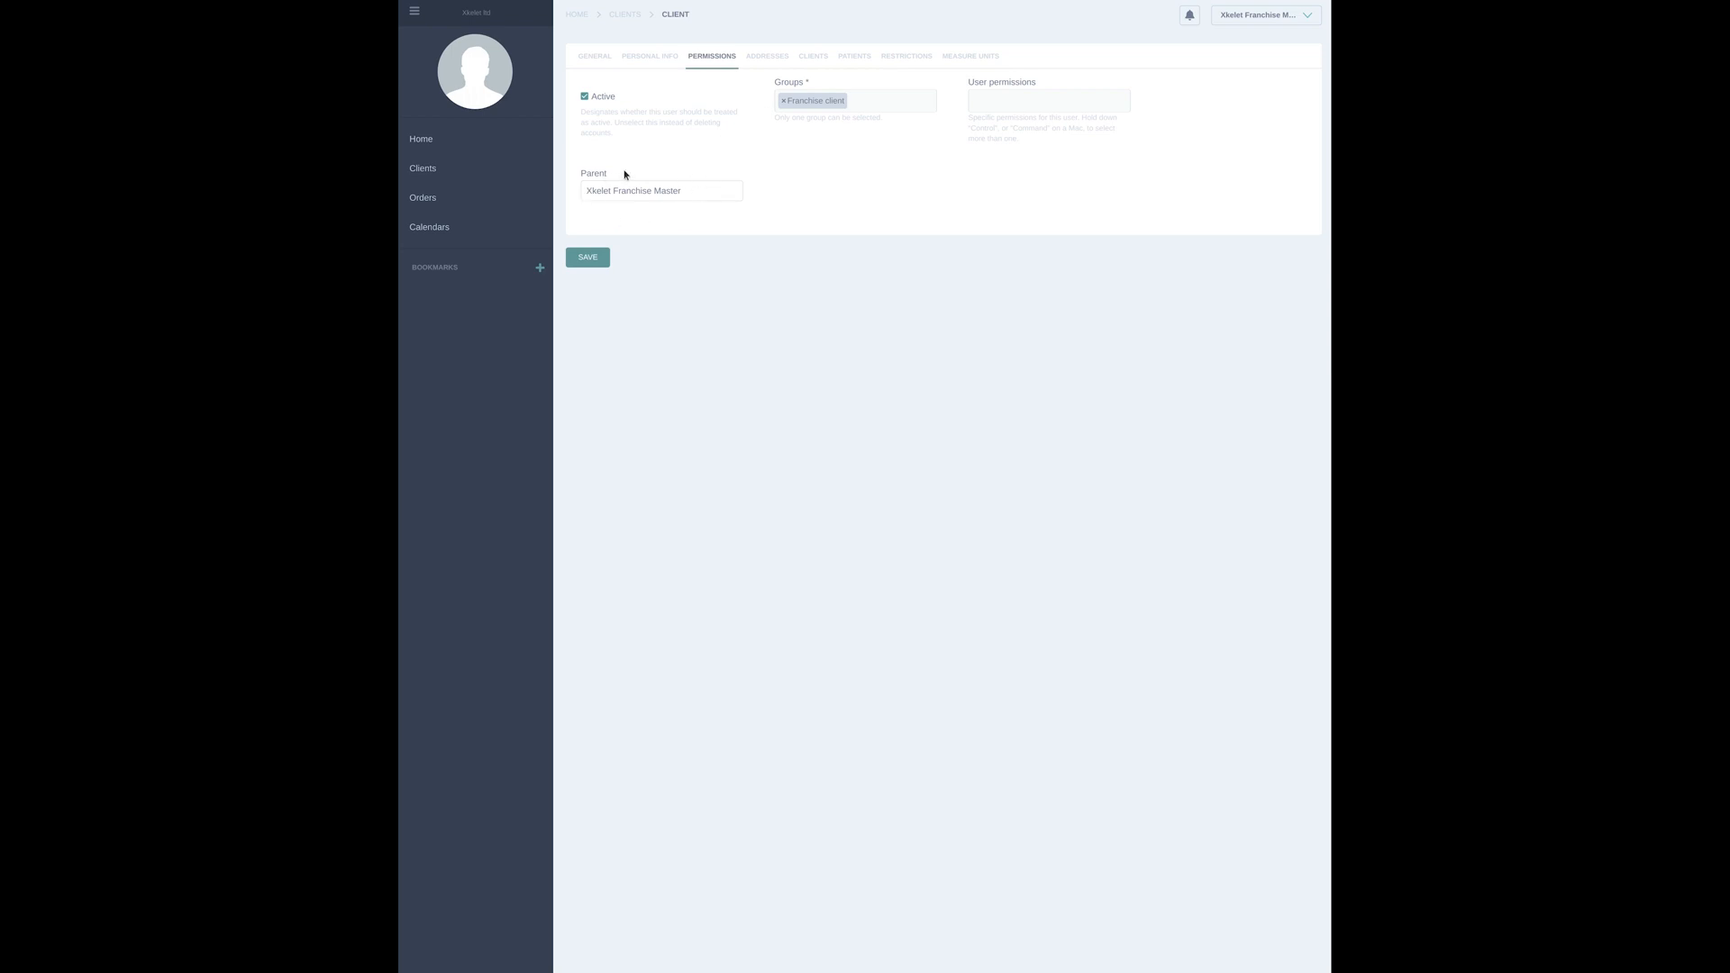
{"action": "left_click", "coordinate": [477, 171]}
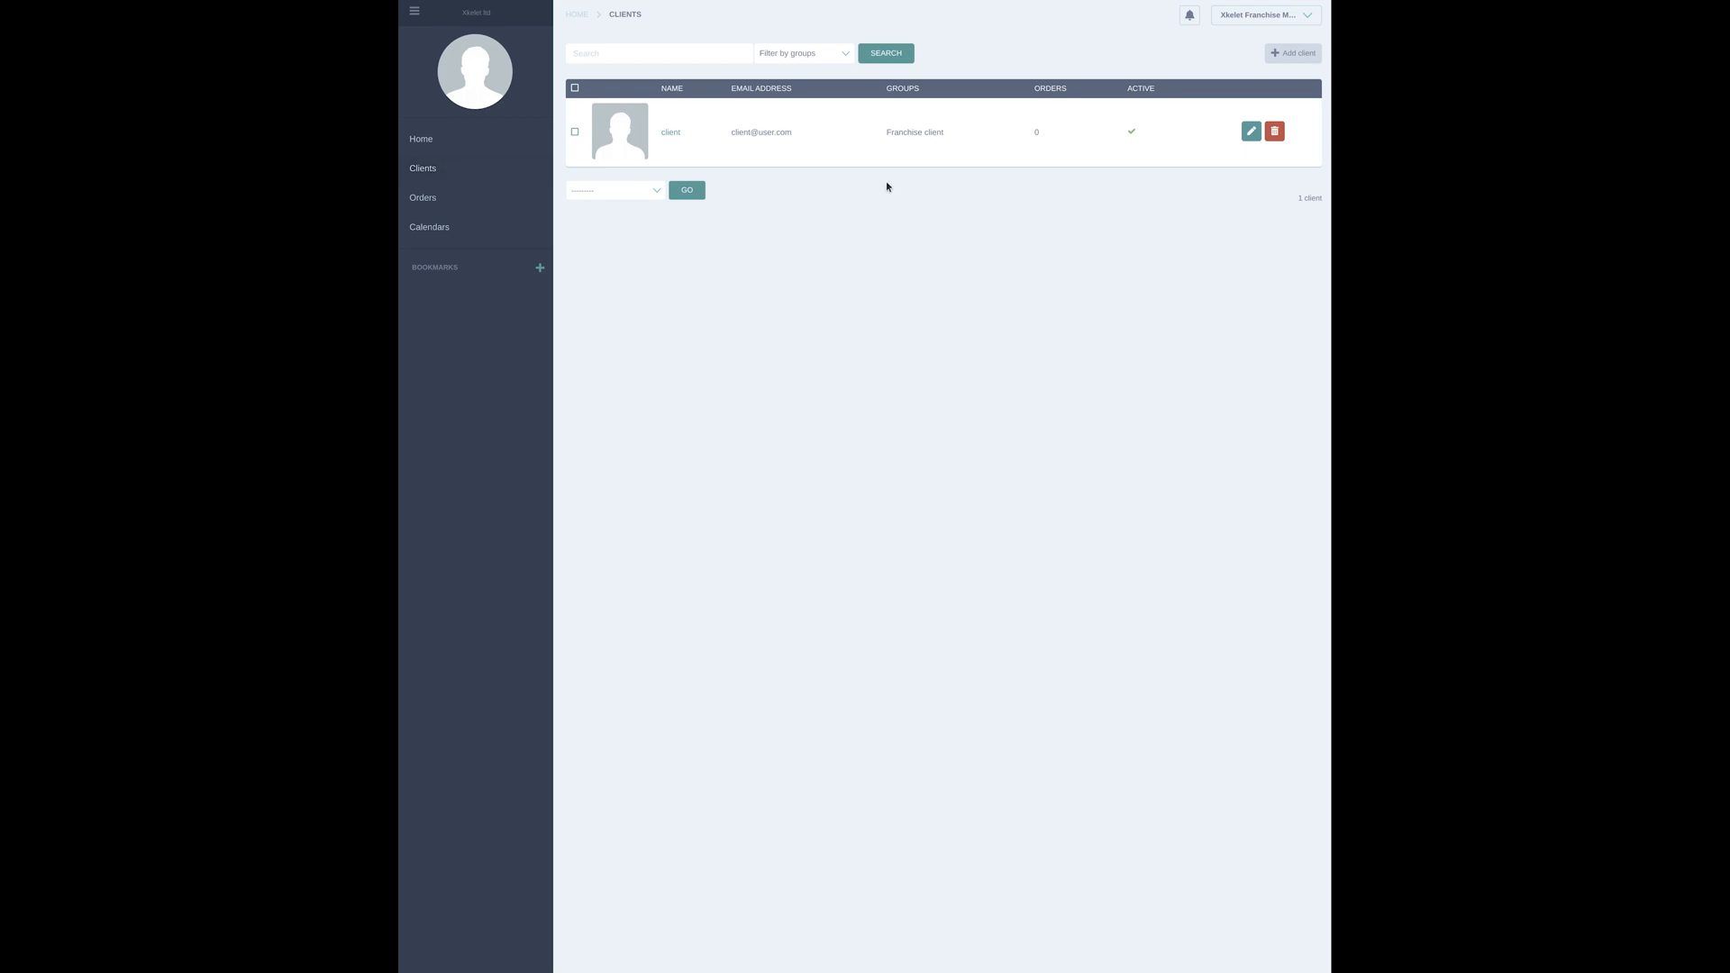
Start a new client with its email address, English as the language and America/Los_Angeles as the timezone
{"action": "left_click", "coordinate": [1300, 56]}
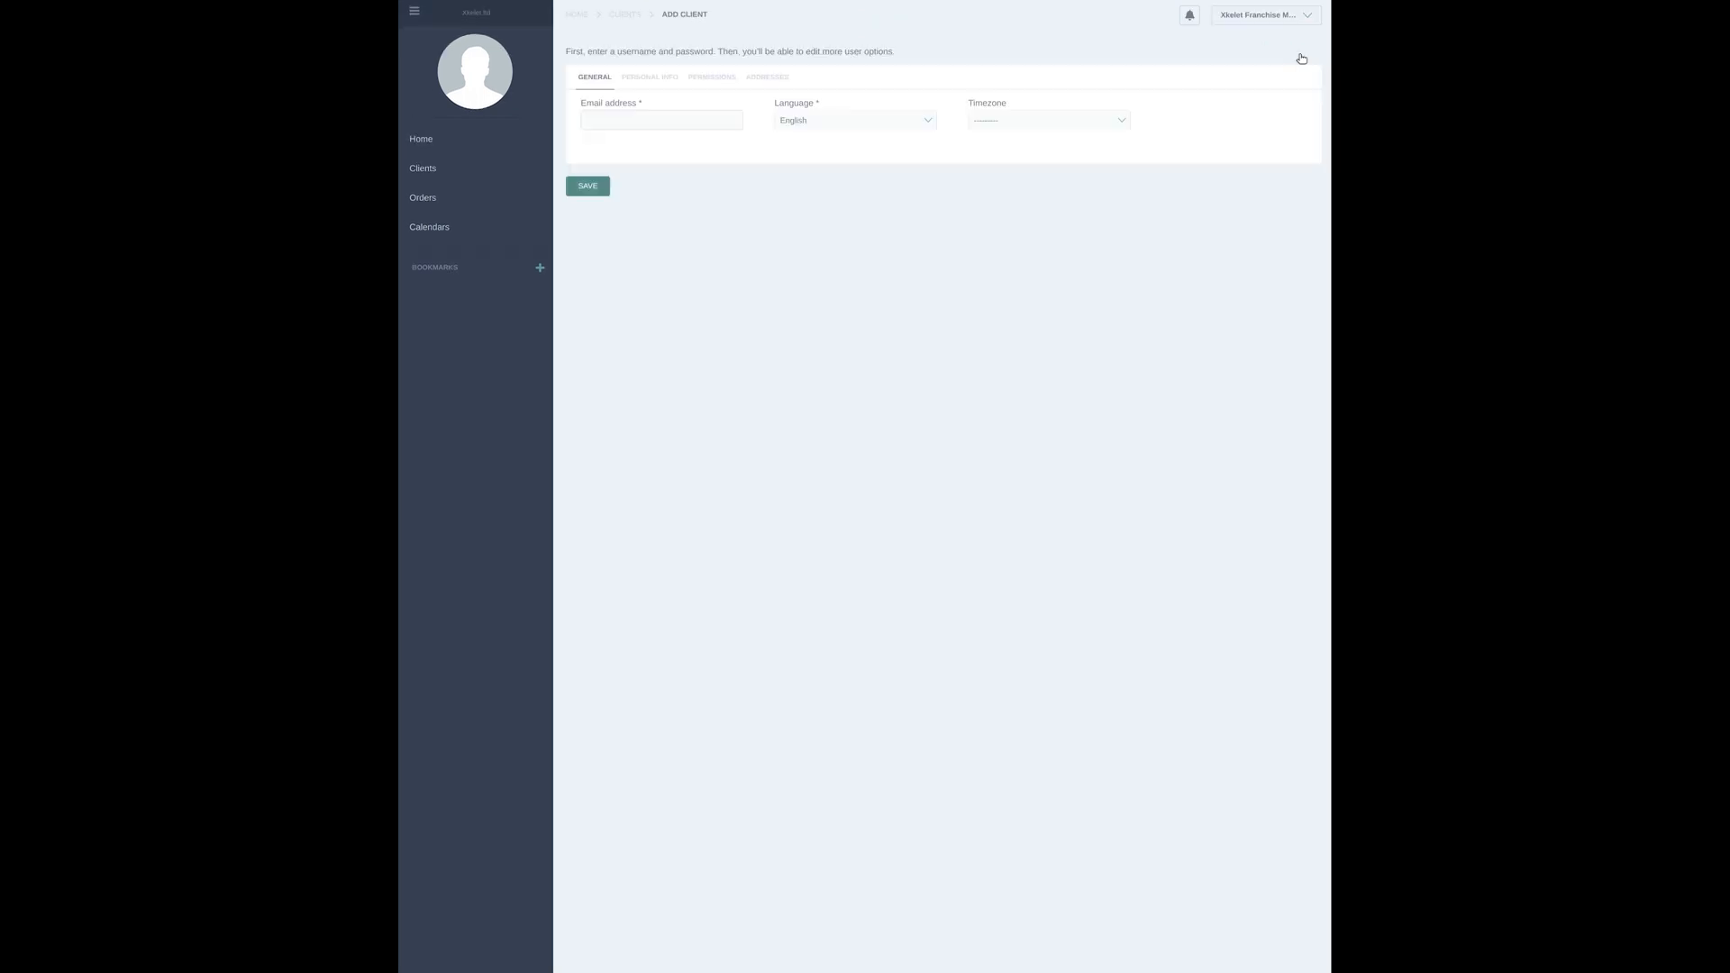
{"action": "left_click", "coordinate": [707, 116]}
{"action": "type", "text": "user@user.com"}
{"action": "left_click", "coordinate": [872, 122]}
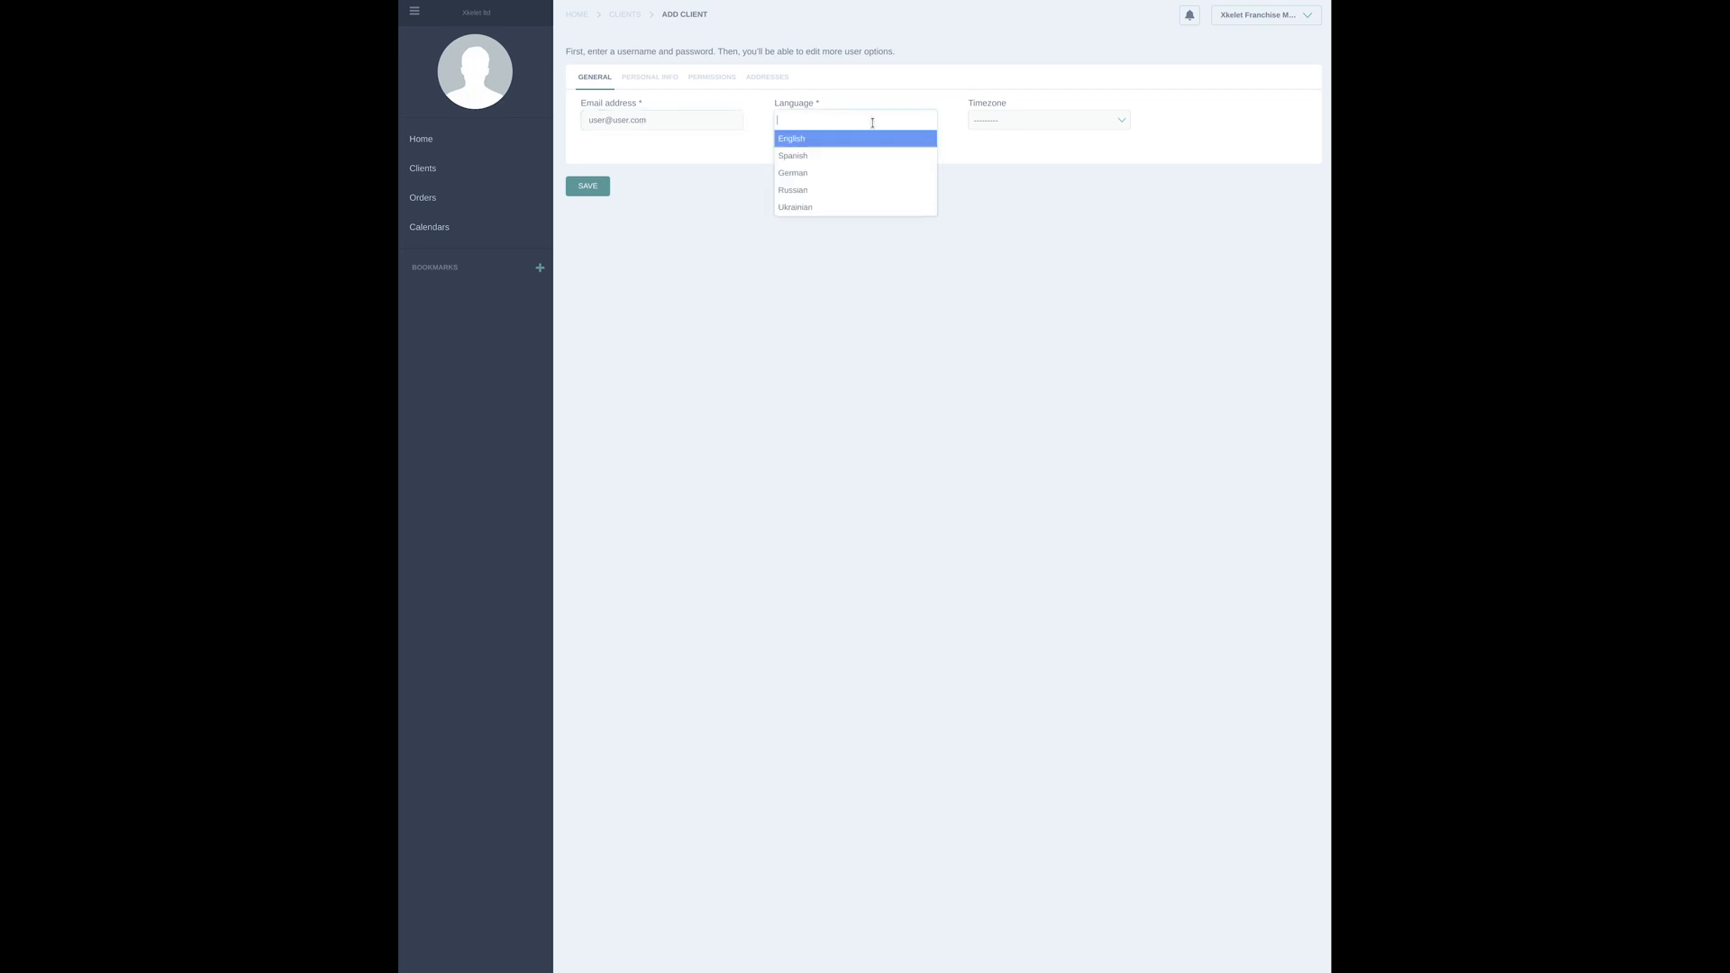
{"action": "left_click", "coordinate": [843, 140]}
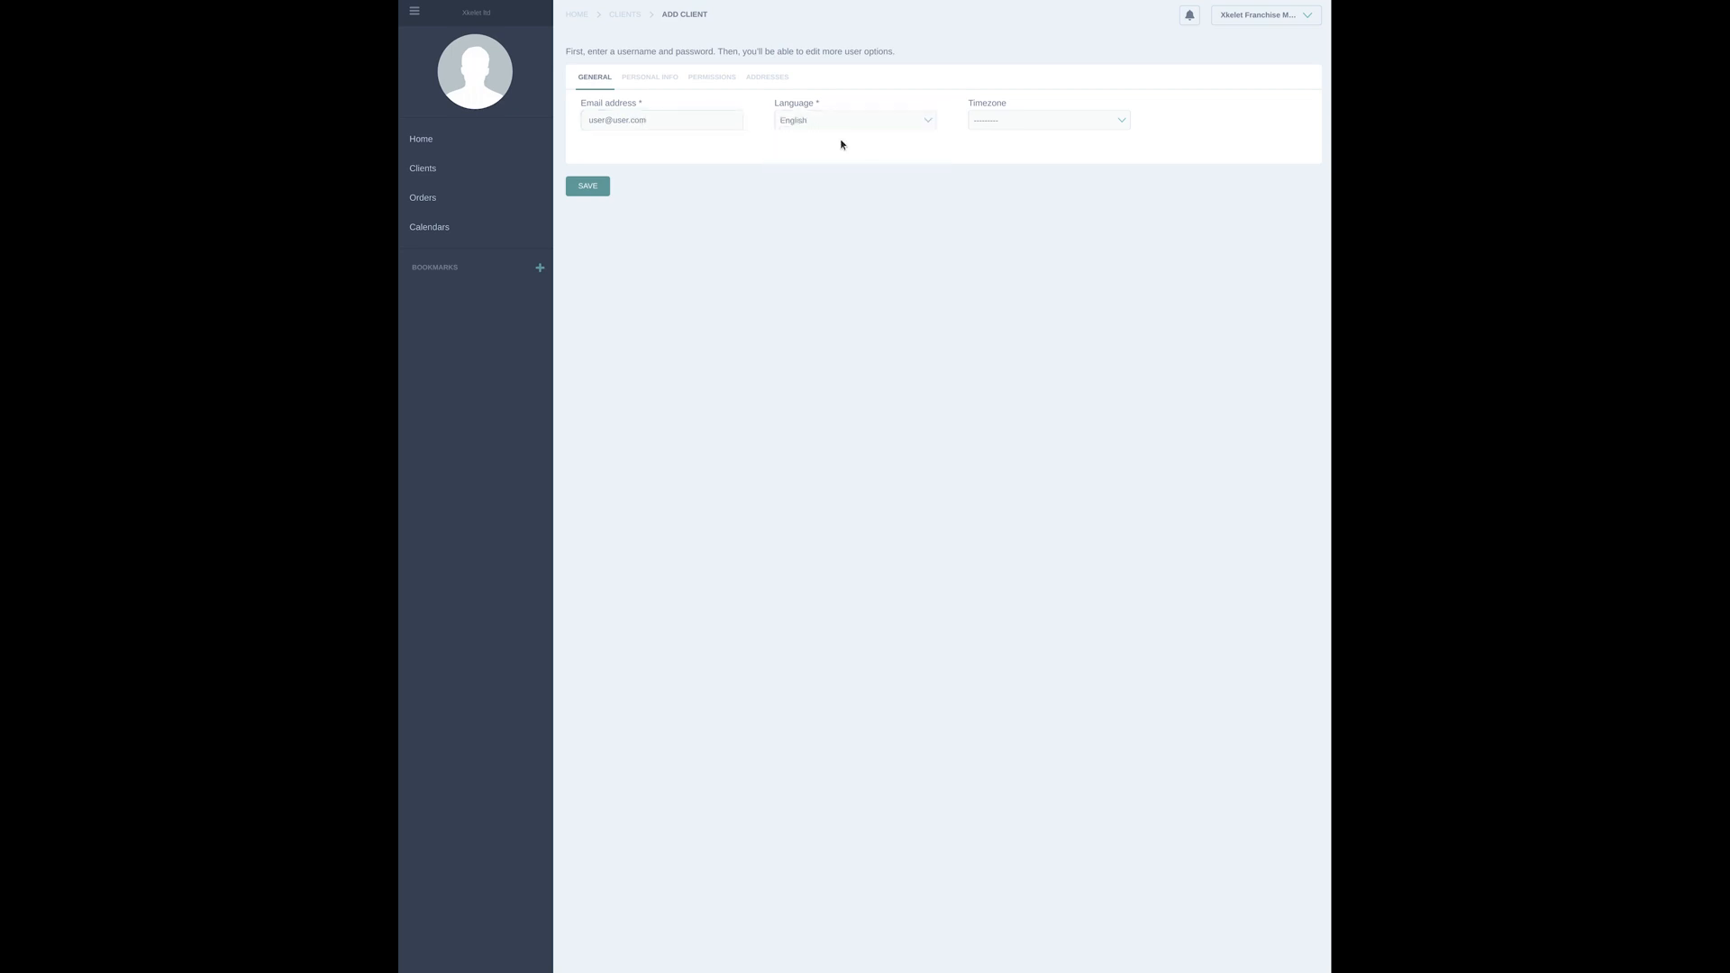
{"action": "left_click", "coordinate": [982, 120]}
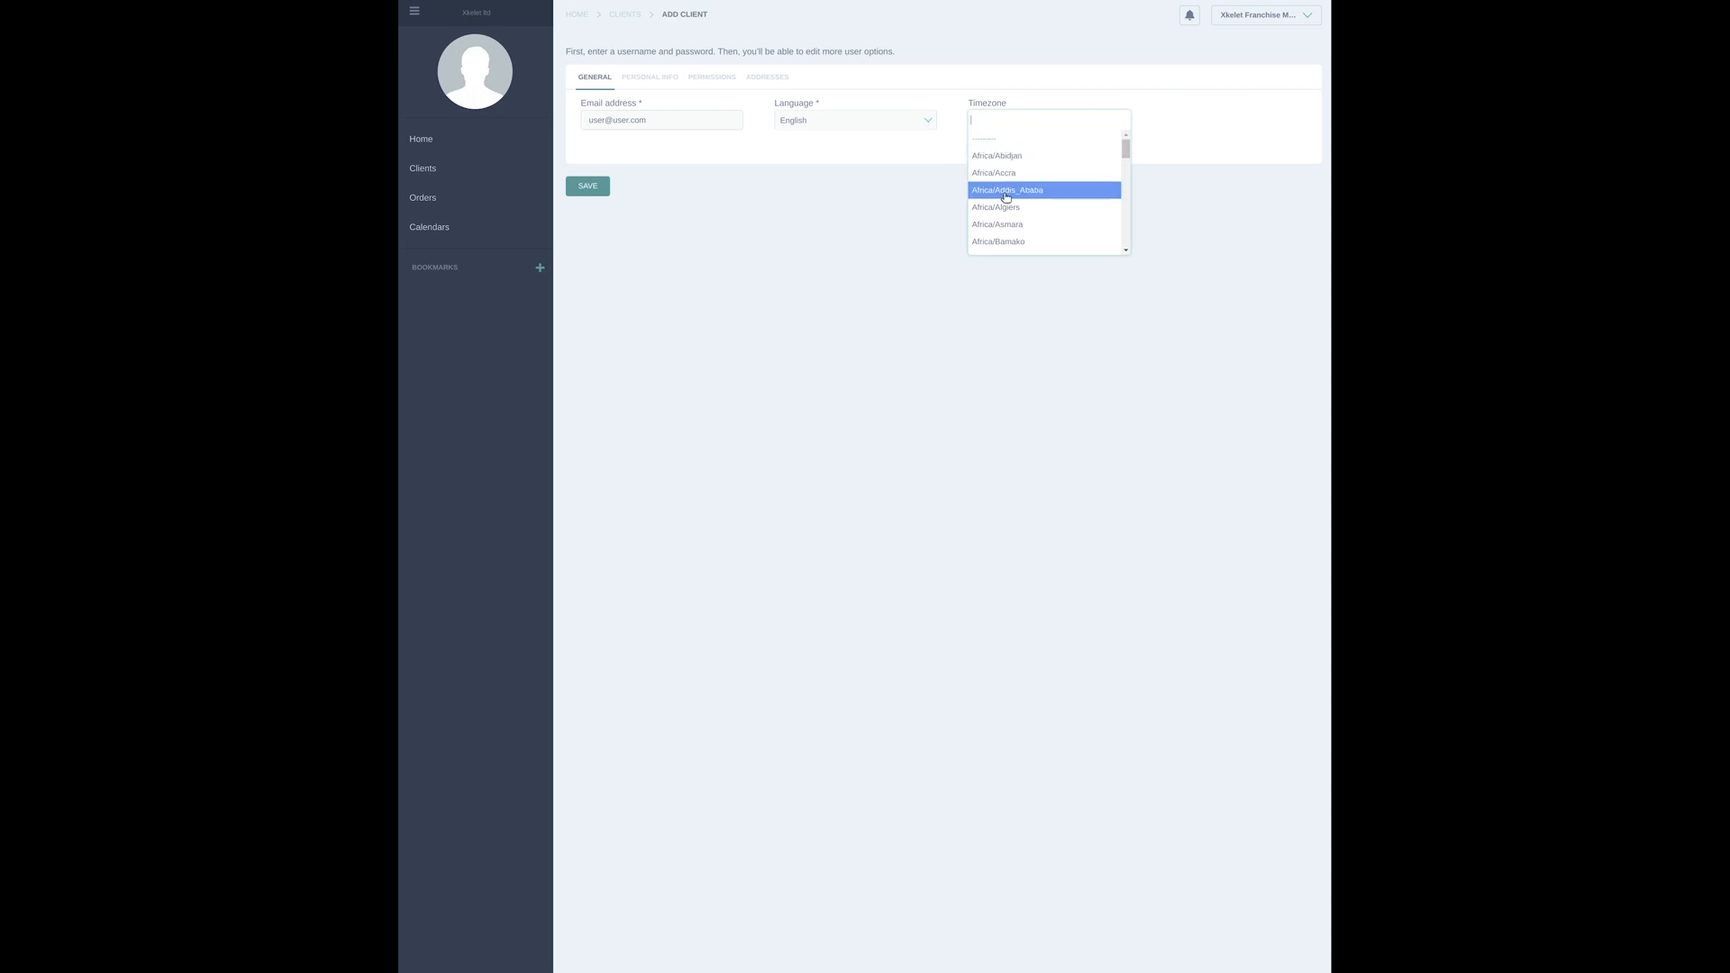
{"action": "type", "text": "Los"}
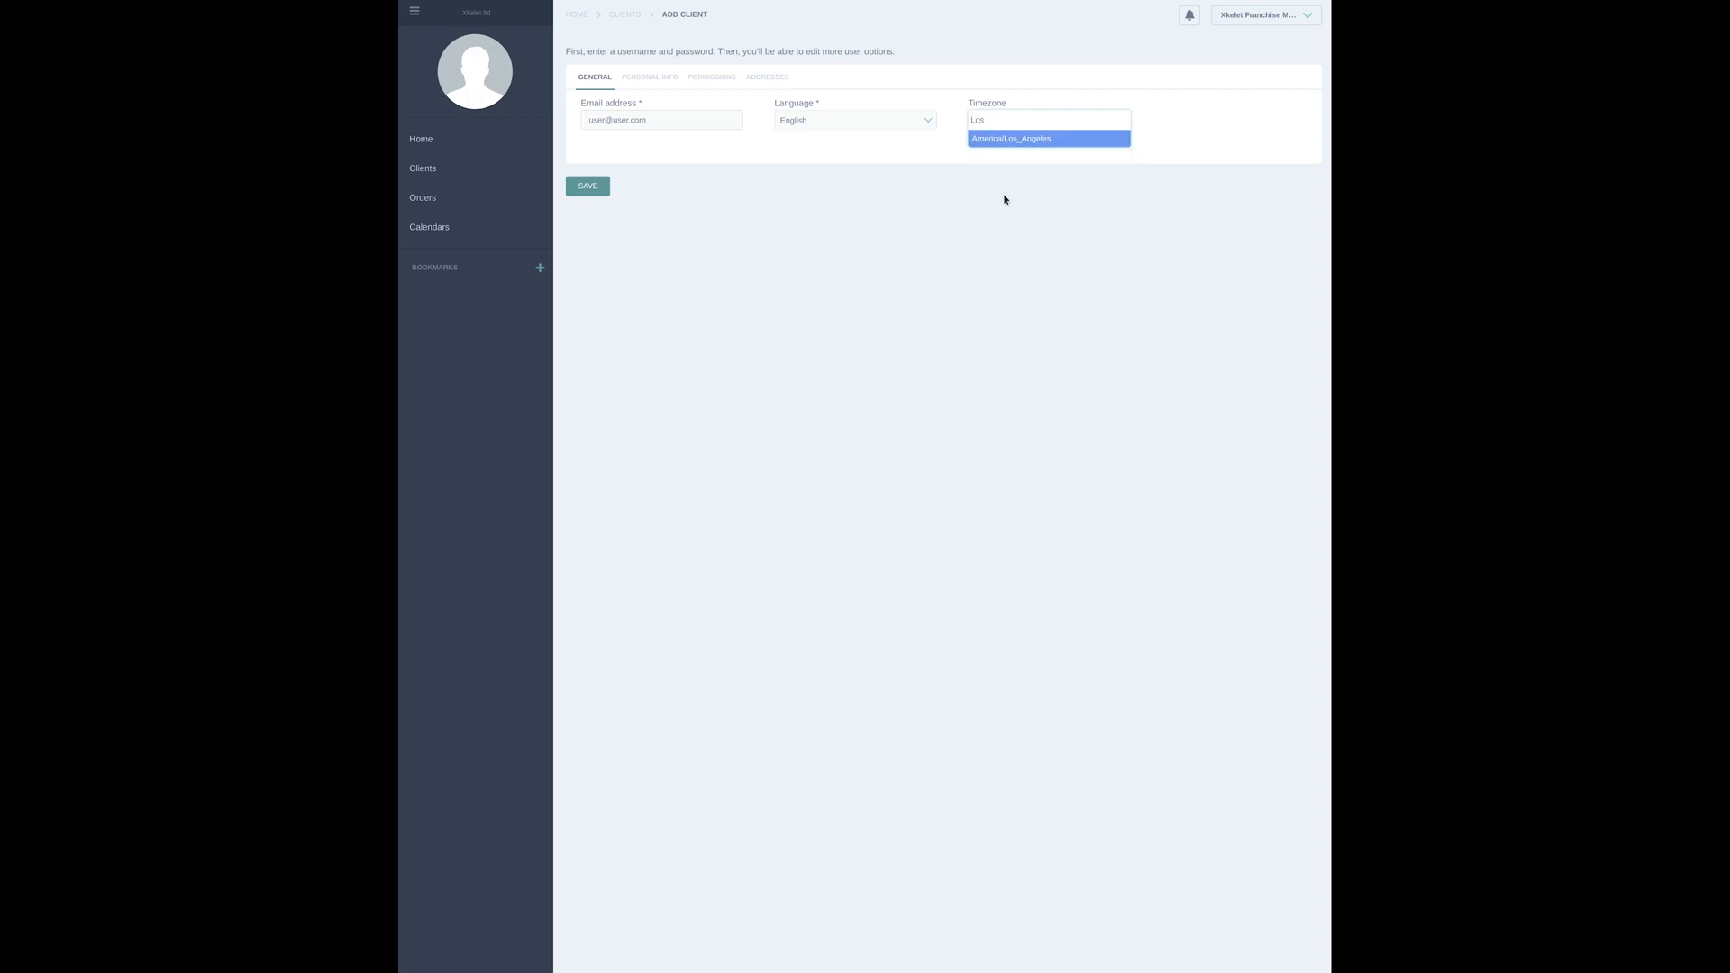
{"action": "left_click", "coordinate": [985, 137]}
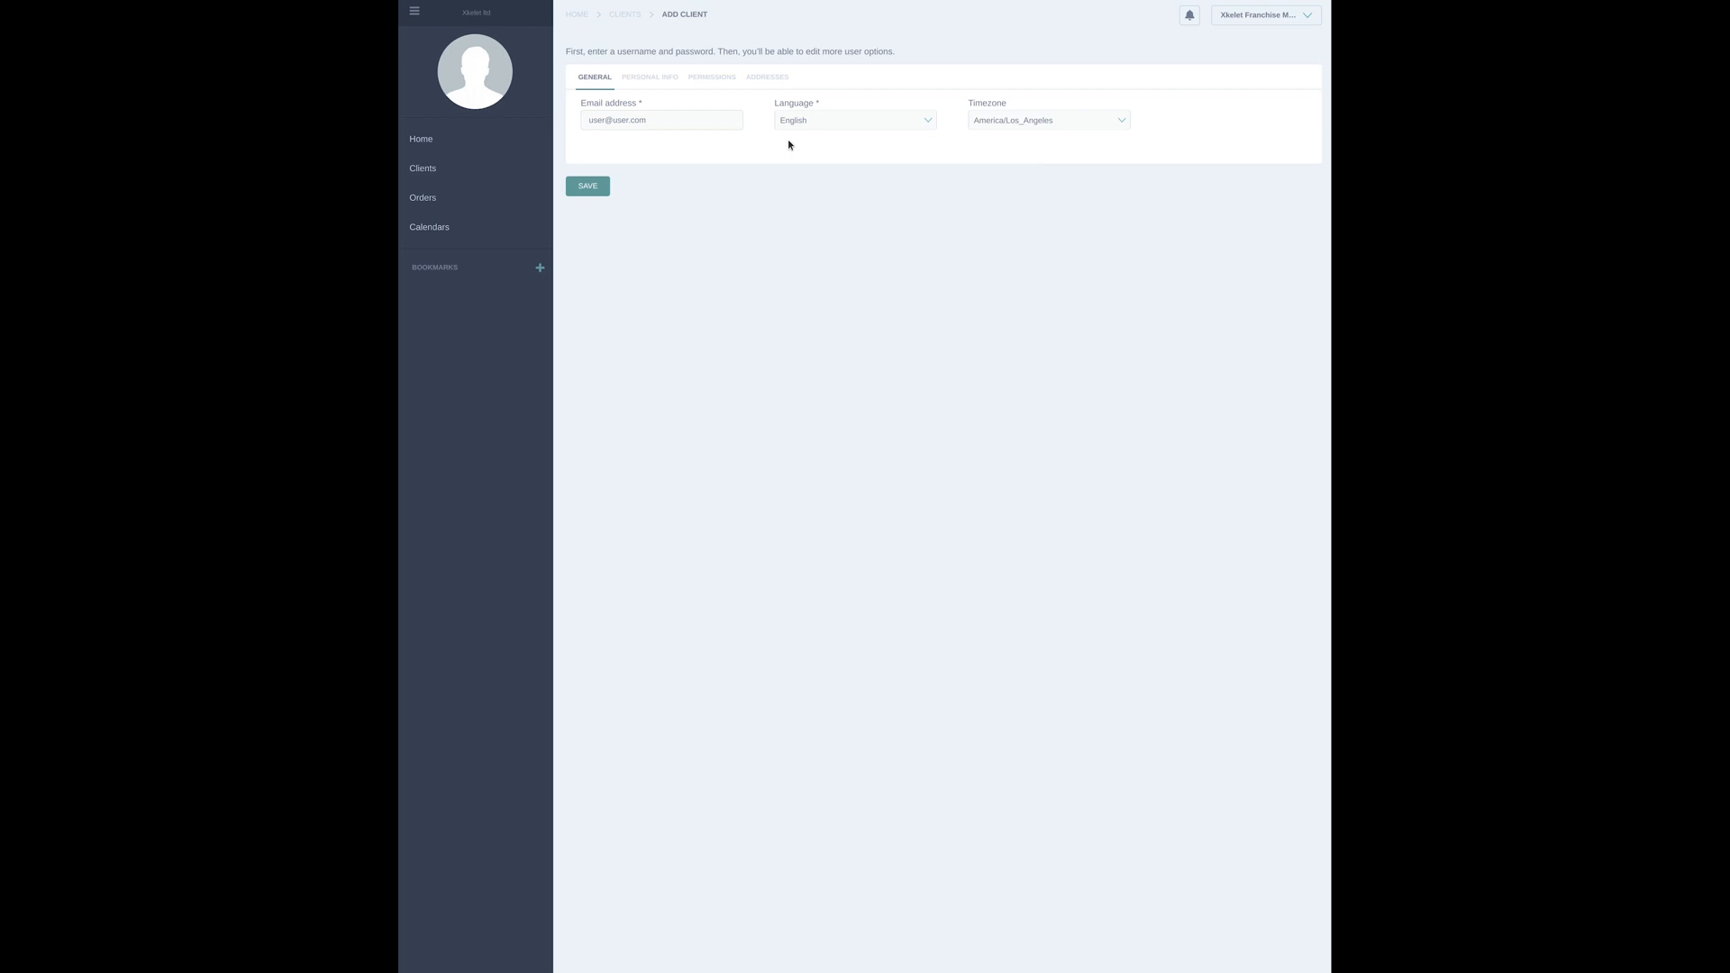
Enter "user" as the first name/company name in the personal info
{"action": "left_click", "coordinate": [664, 76]}
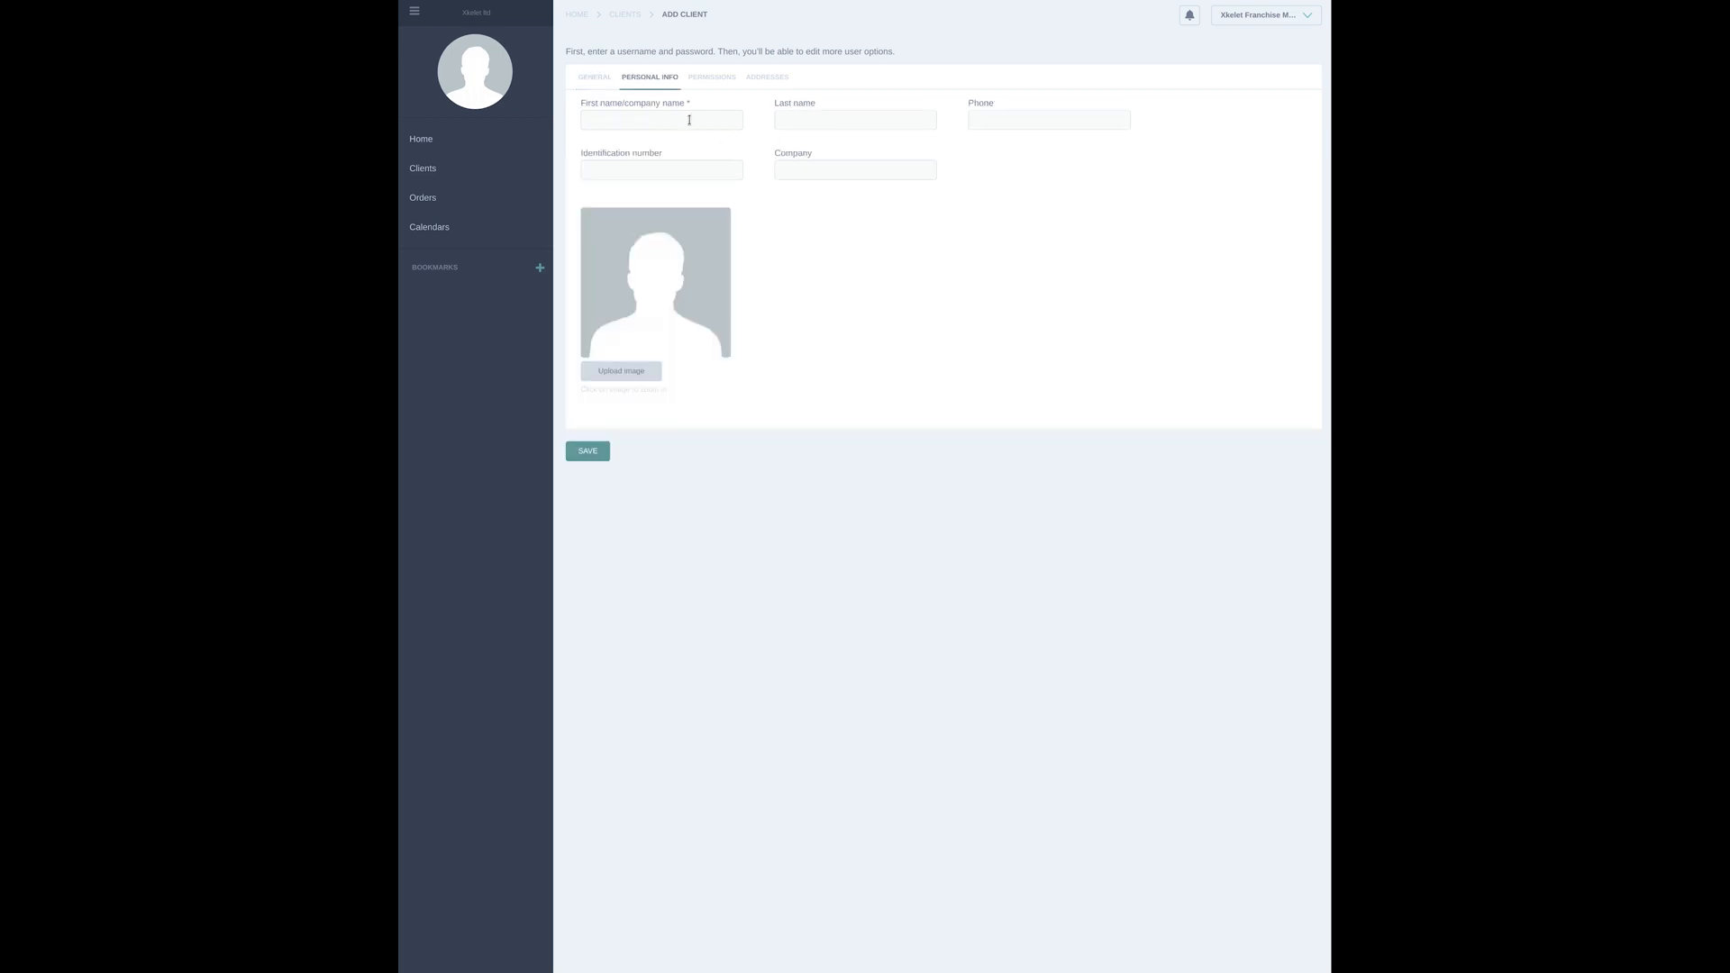
{"action": "left_click", "coordinate": [718, 118]}
{"action": "left_click", "coordinate": [792, 118]}
Add the new client to the Ipad group and assign the franchise client "client" as its parent
{"action": "left_click", "coordinate": [714, 78]}
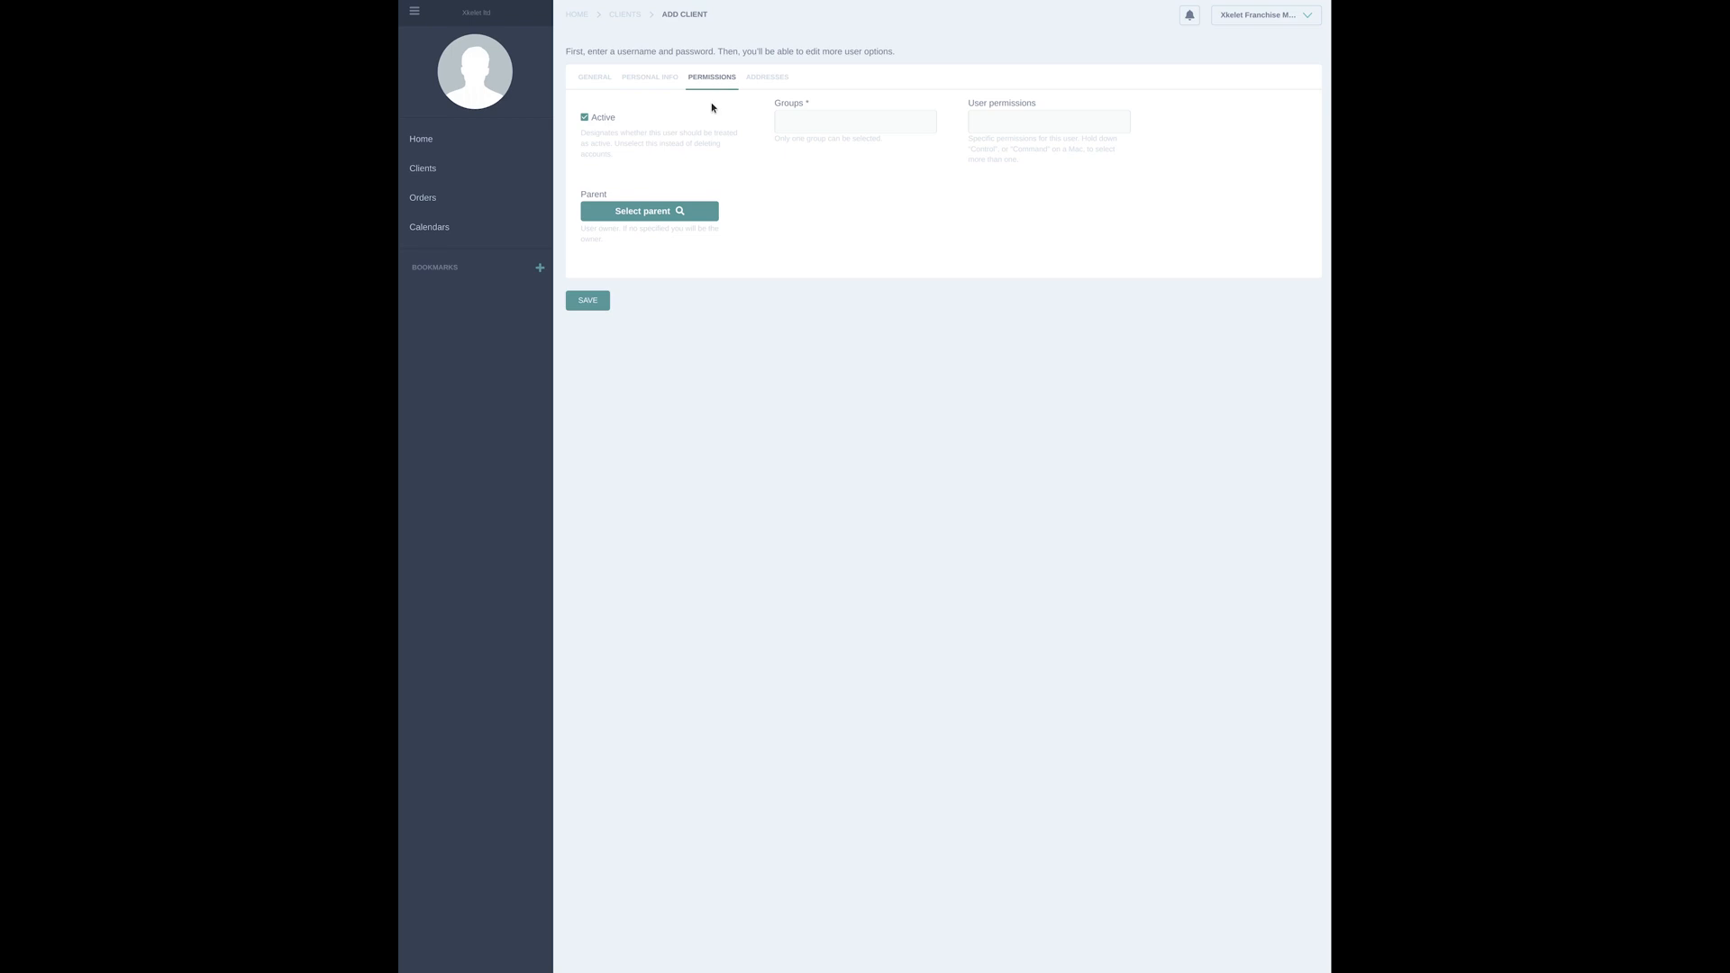
{"action": "left_click", "coordinate": [813, 122]}
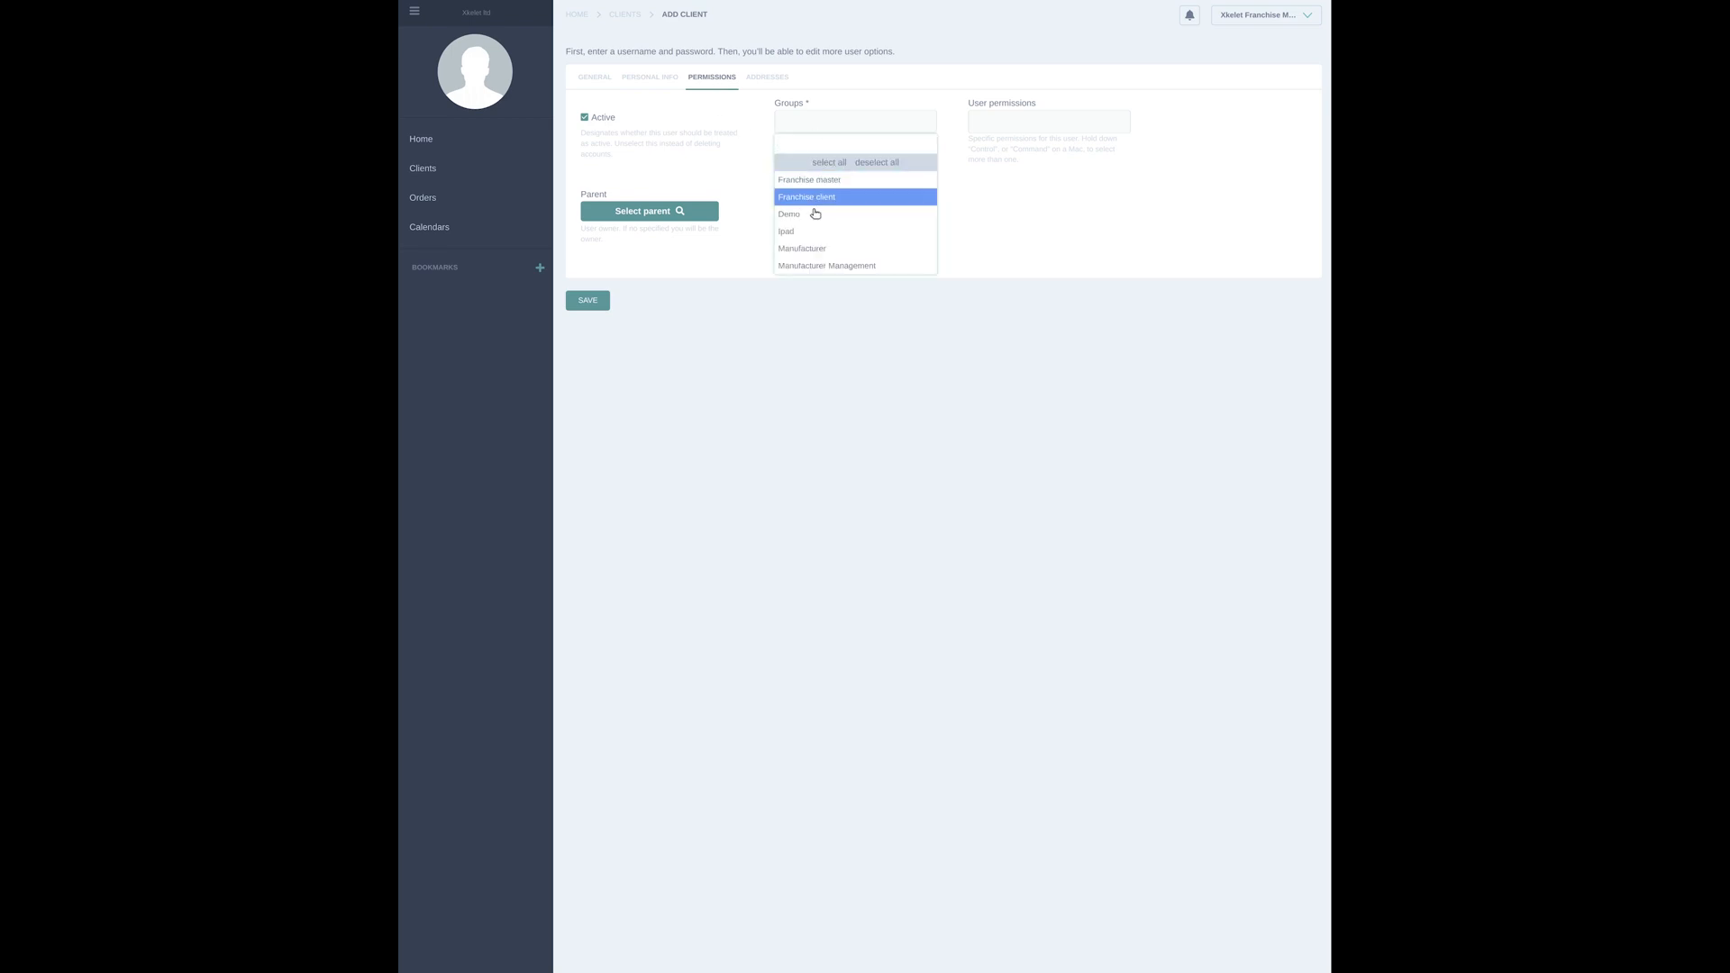
{"action": "left_click", "coordinate": [854, 235]}
{"action": "left_click", "coordinate": [653, 214]}
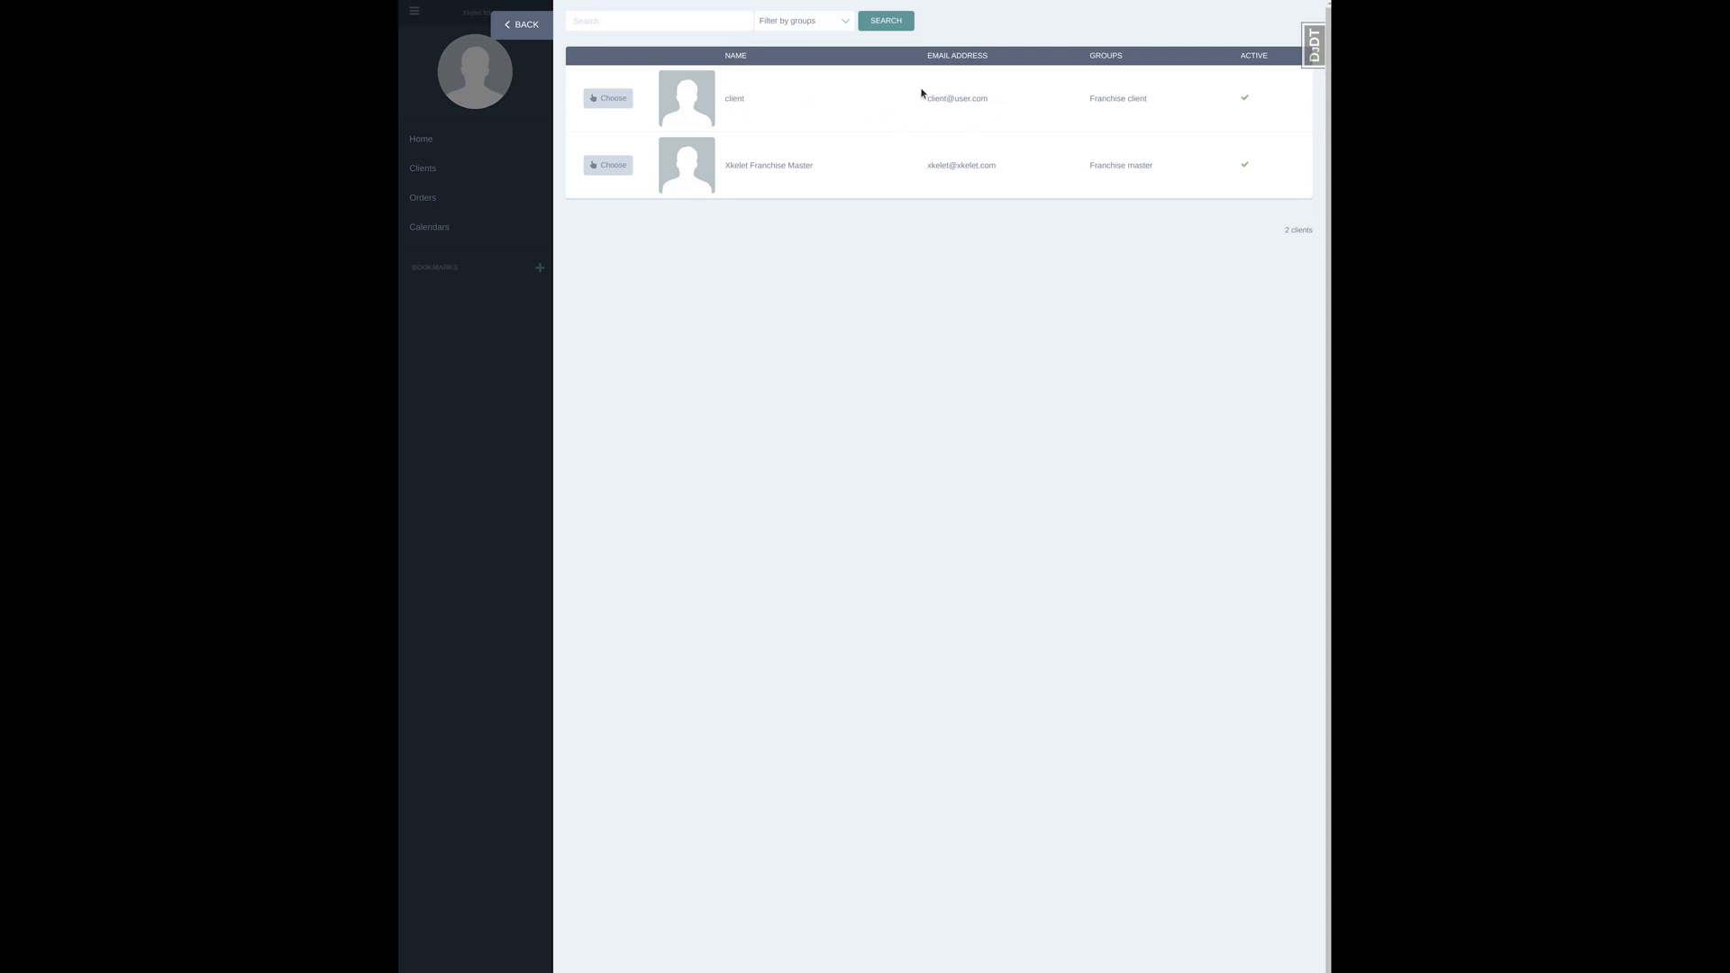
{"action": "left_click", "coordinate": [620, 104]}
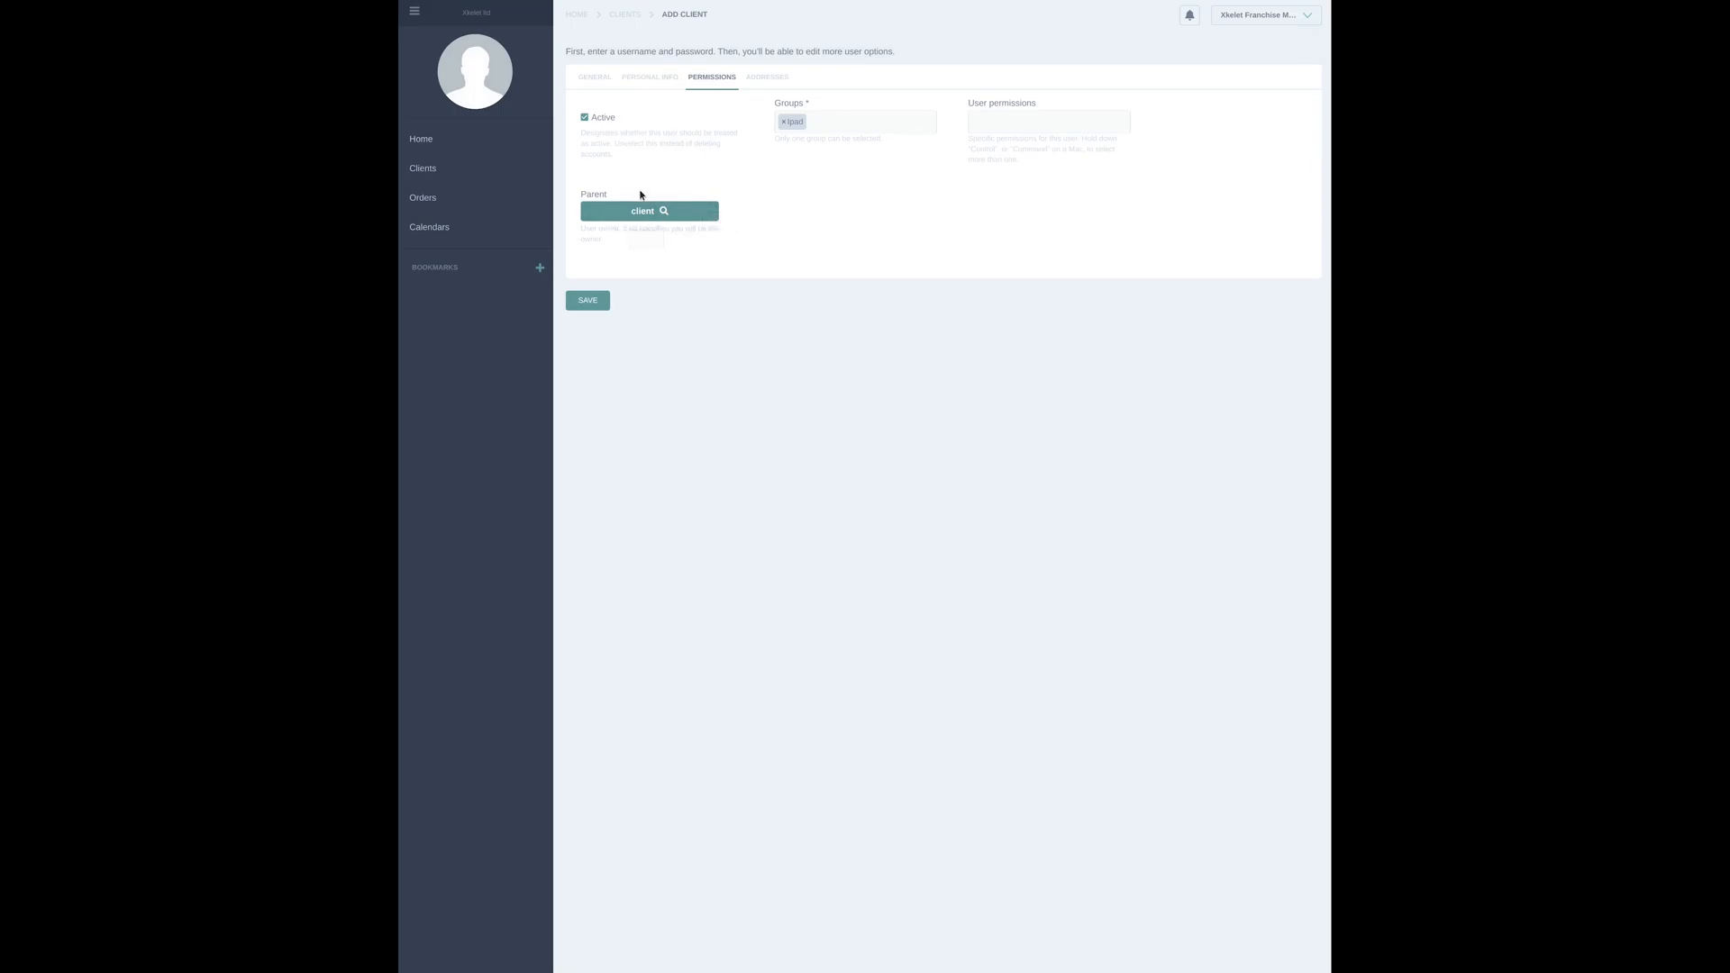
Add an address by looking up the street address and picking a suggestion, and save the client
{"action": "left_click", "coordinate": [767, 78]}
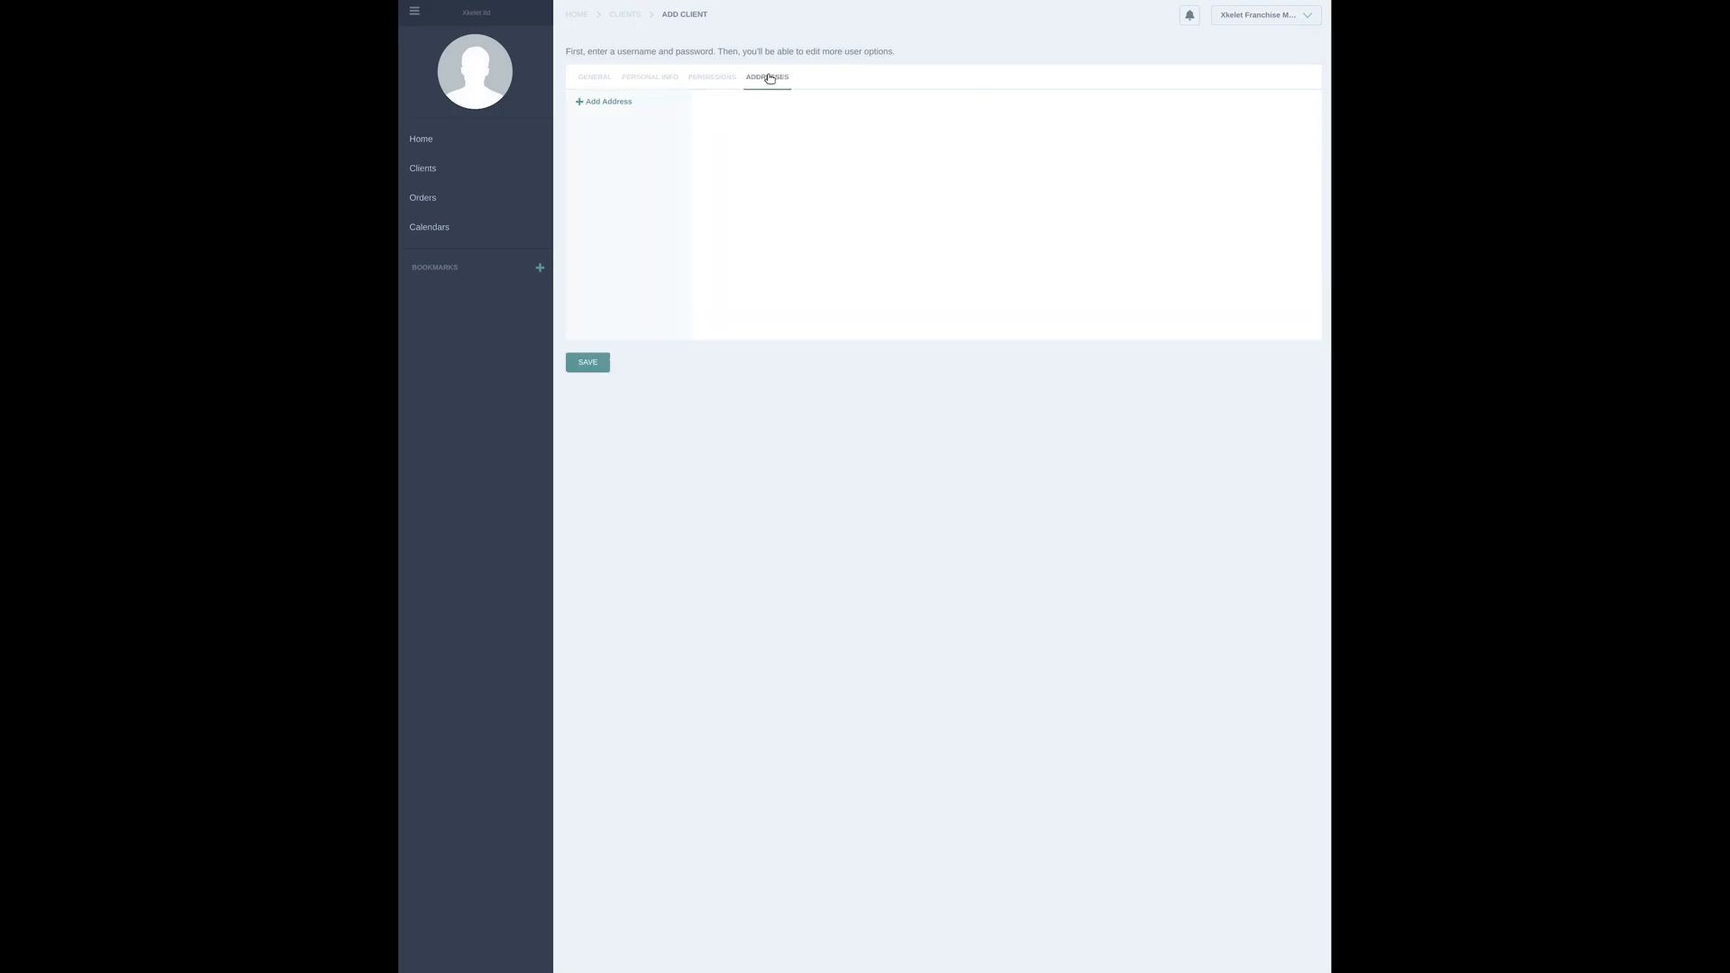
{"action": "left_click", "coordinate": [612, 102]}
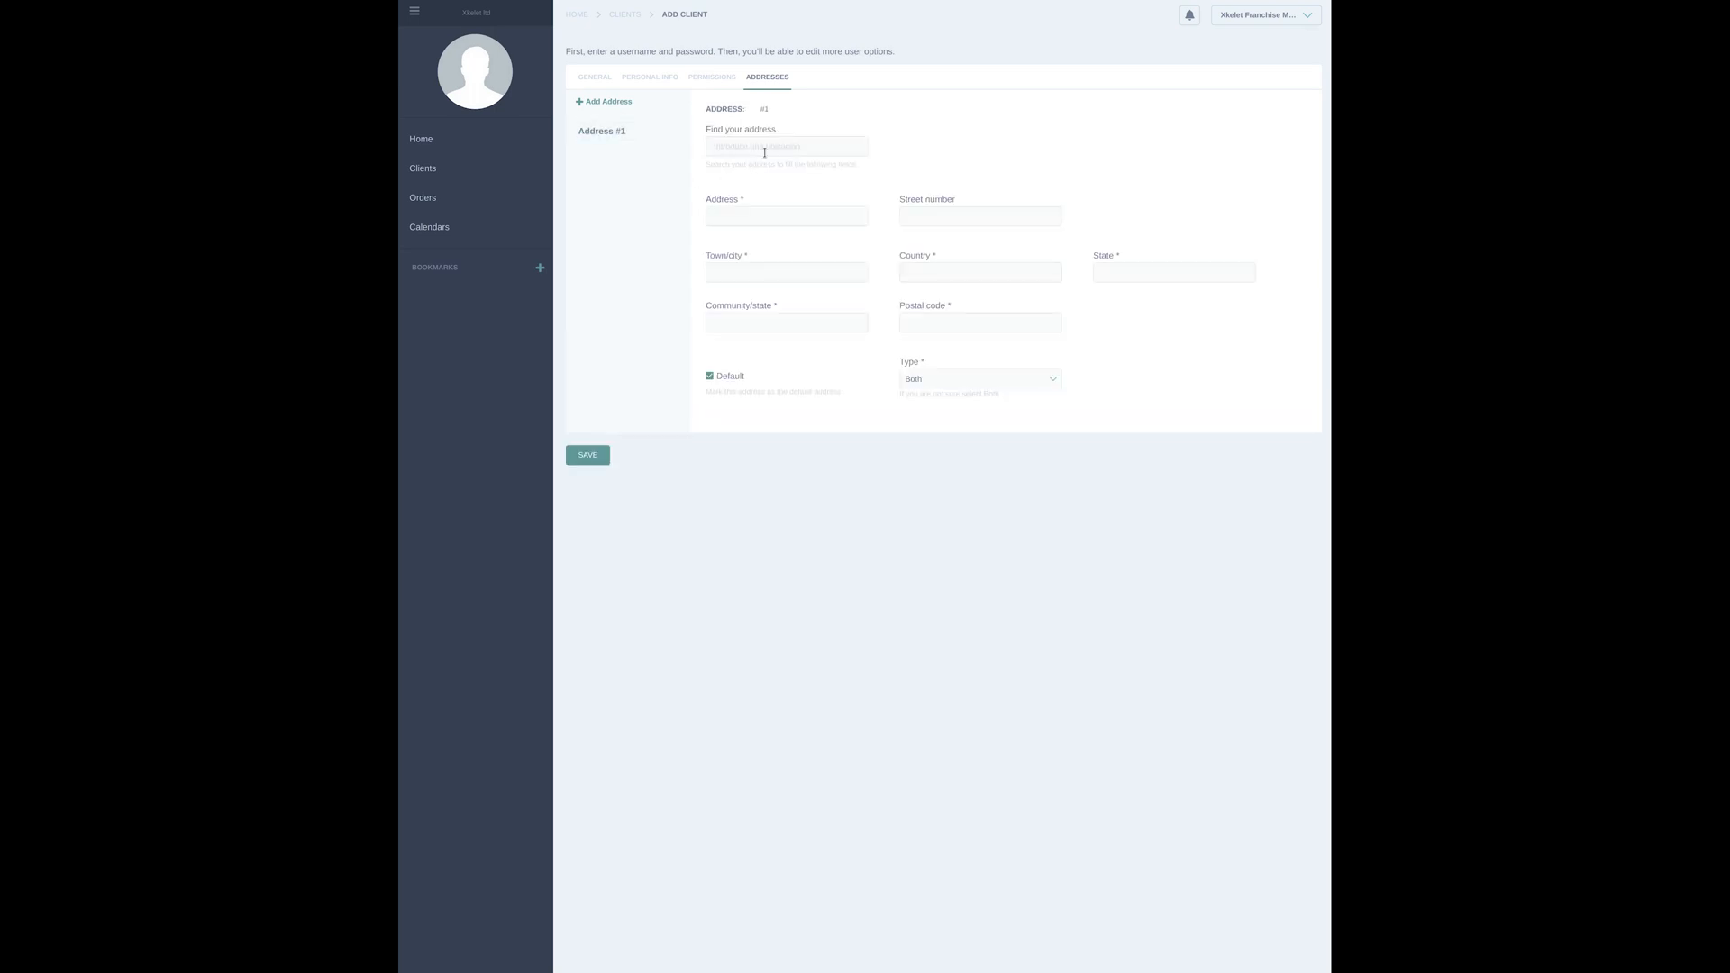
{"action": "type", "text": "1234"}
{"action": "left_click", "coordinate": [799, 170]}
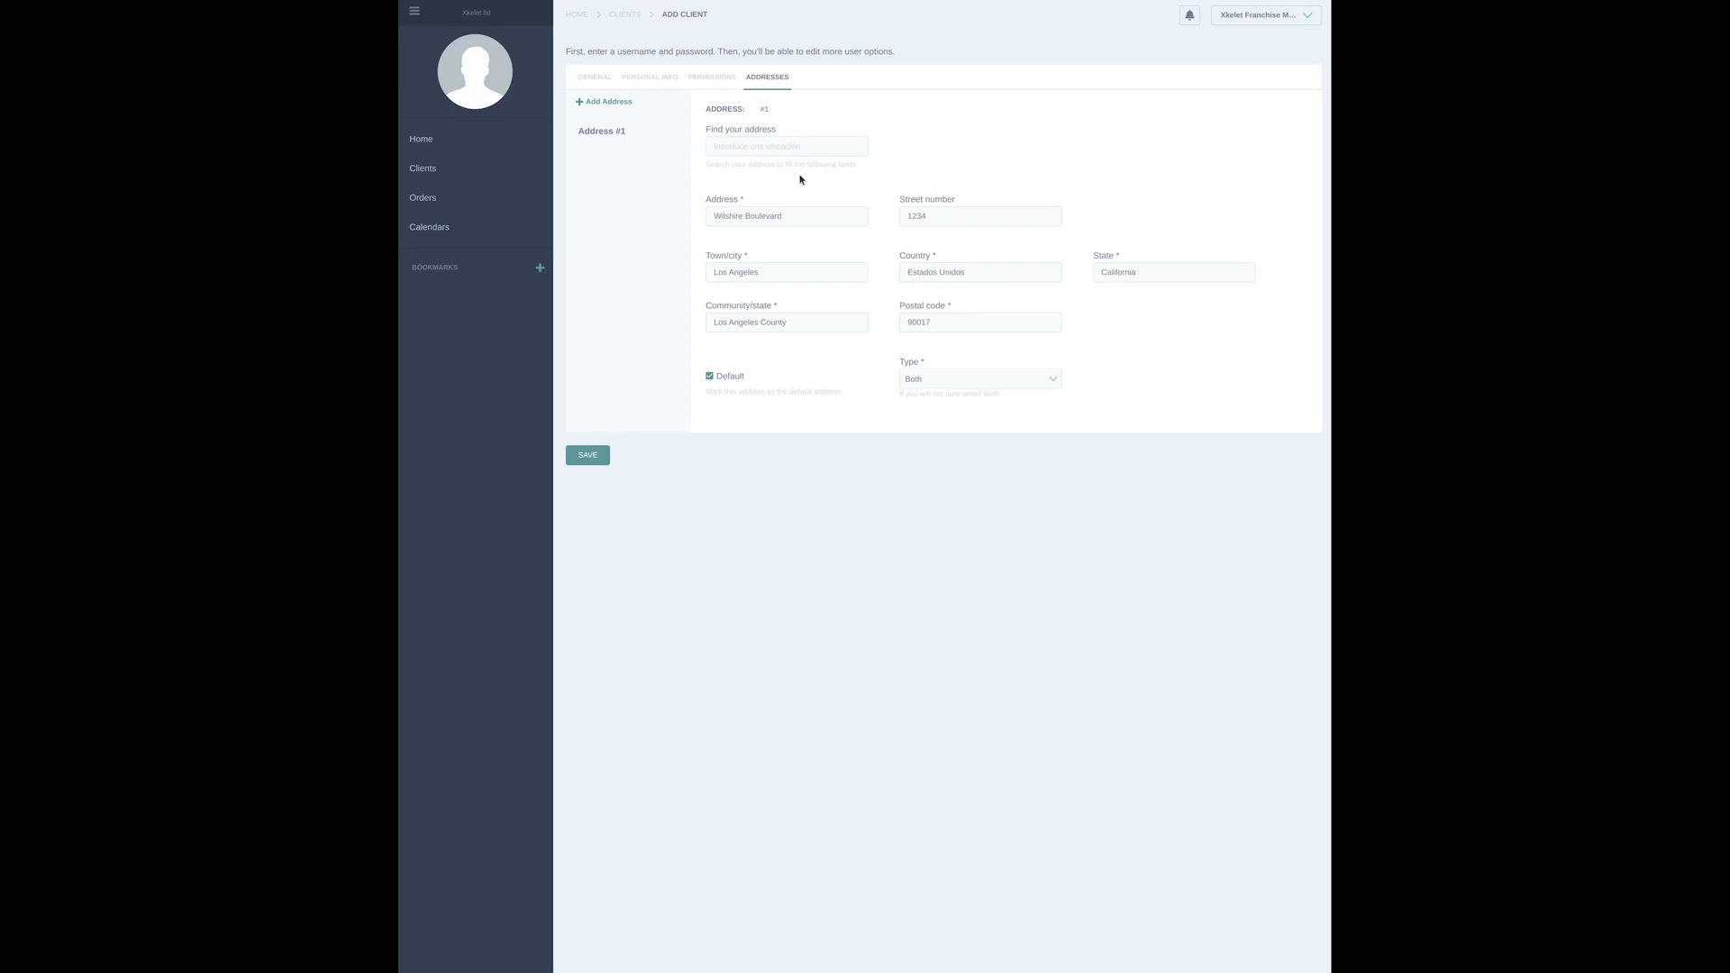
{"action": "left_click", "coordinate": [606, 459]}
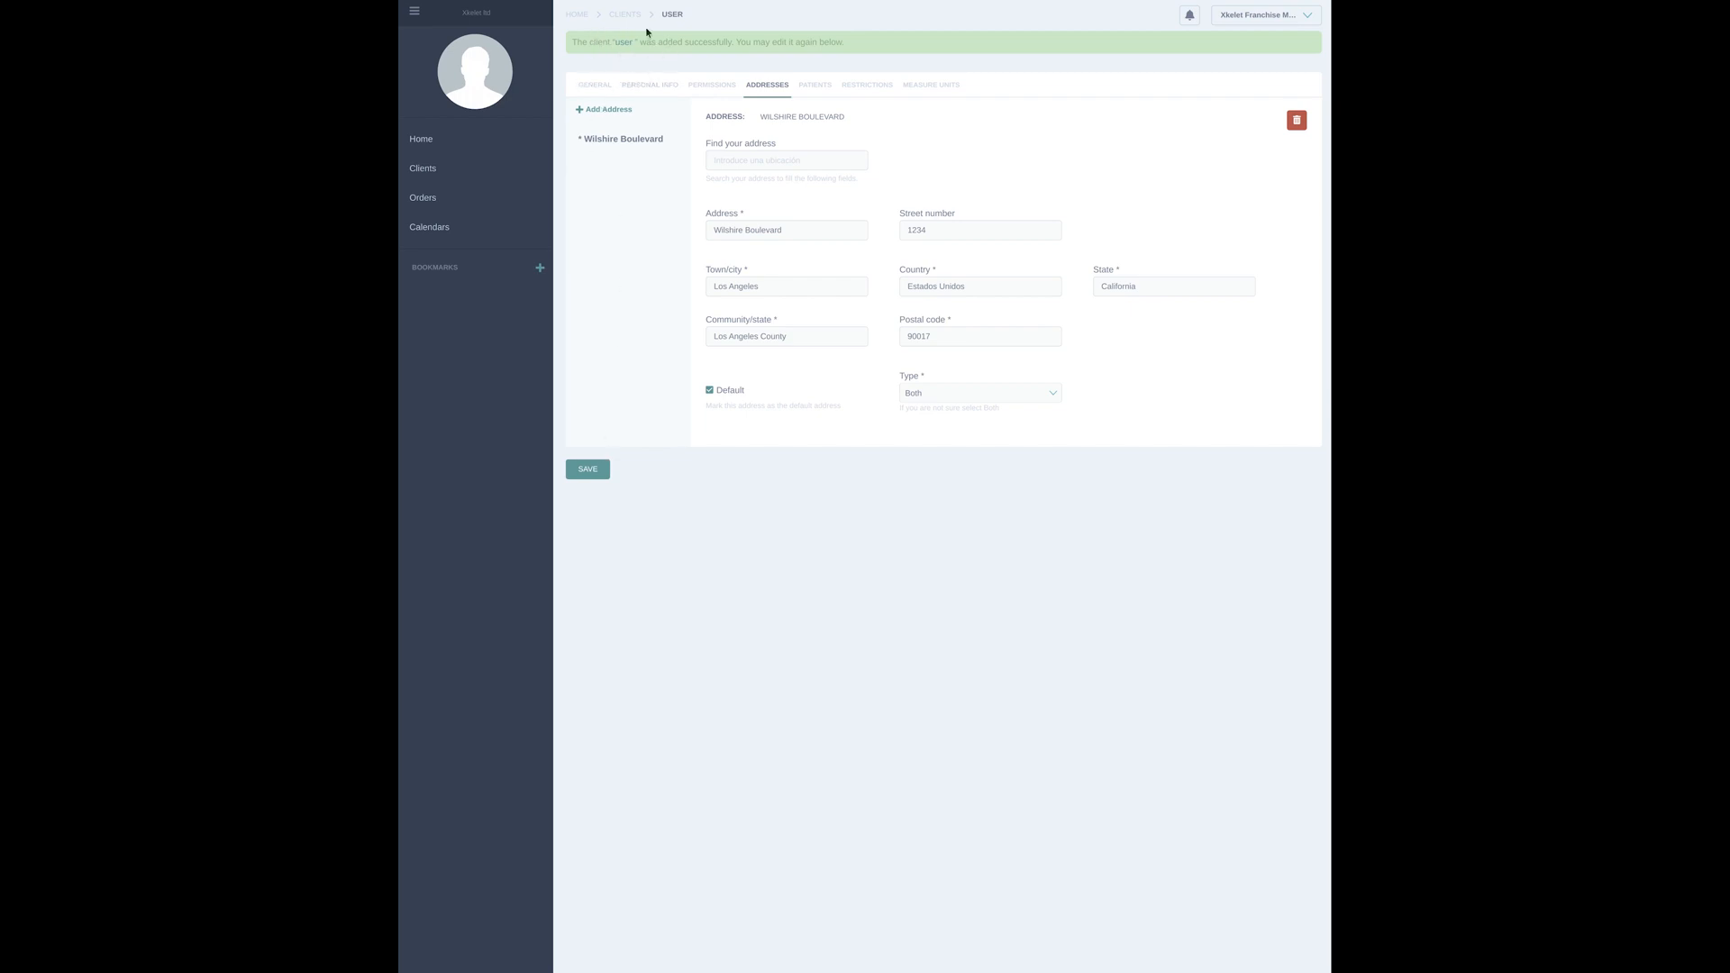
Open the franchise client's record, view its subordinate clients, and review the permissions of the "user" client
{"action": "left_click", "coordinate": [456, 168]}
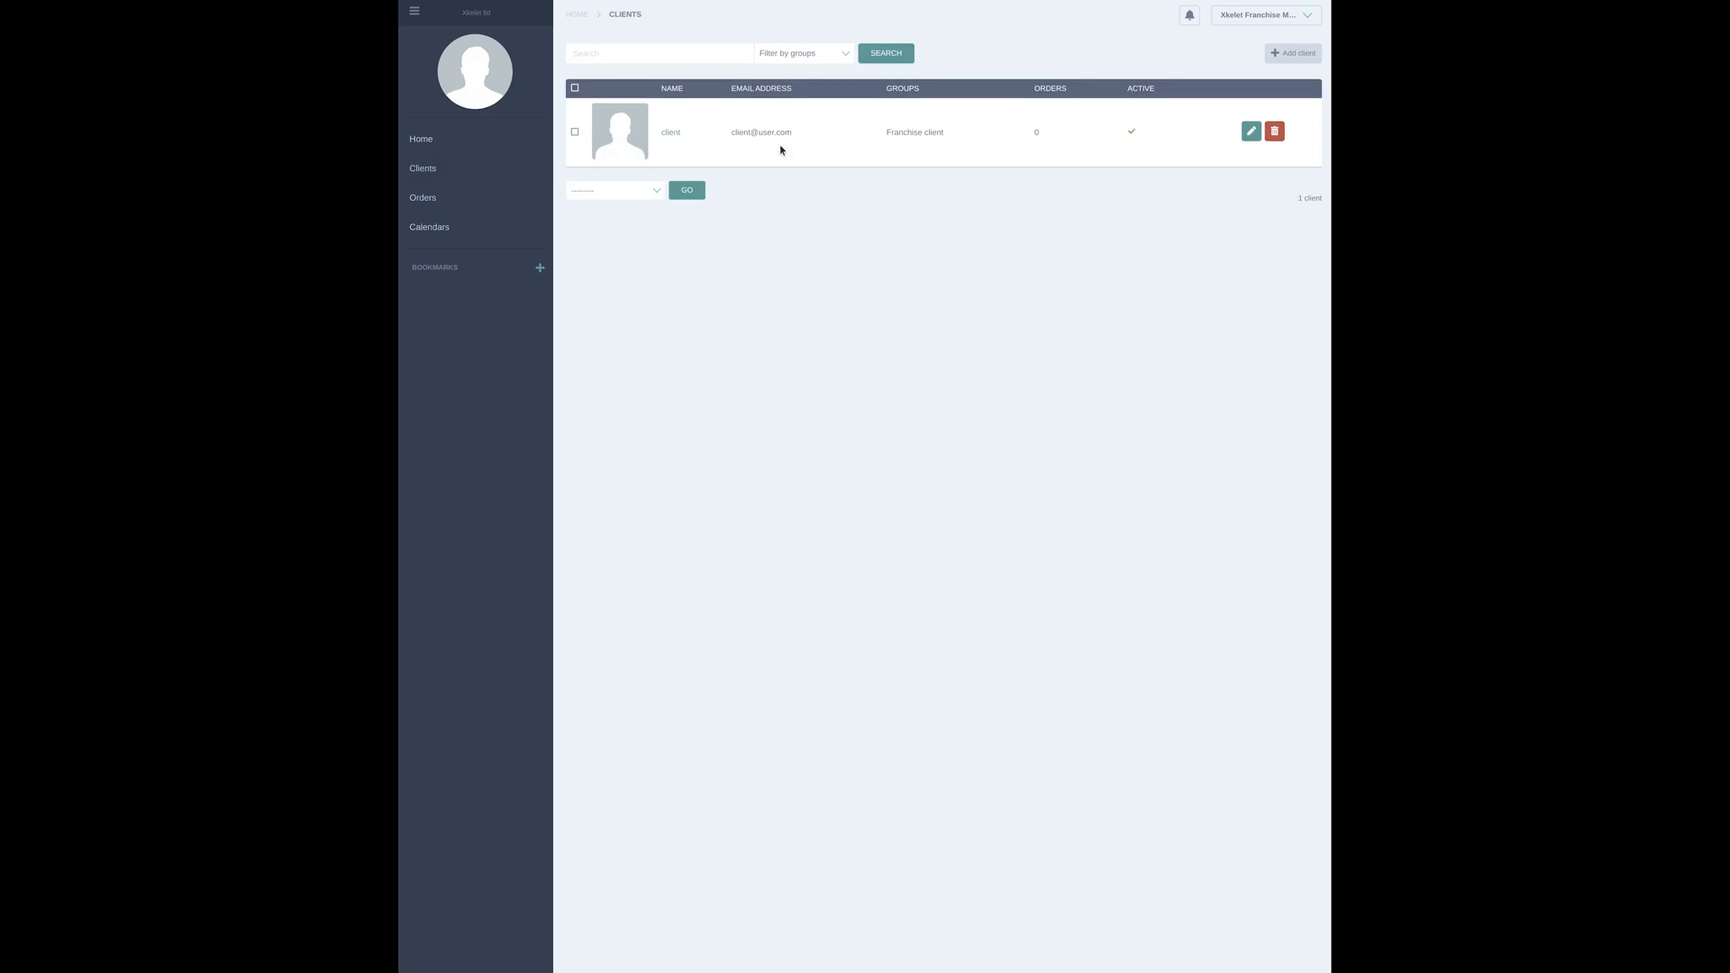
{"action": "left_click", "coordinate": [1249, 132]}
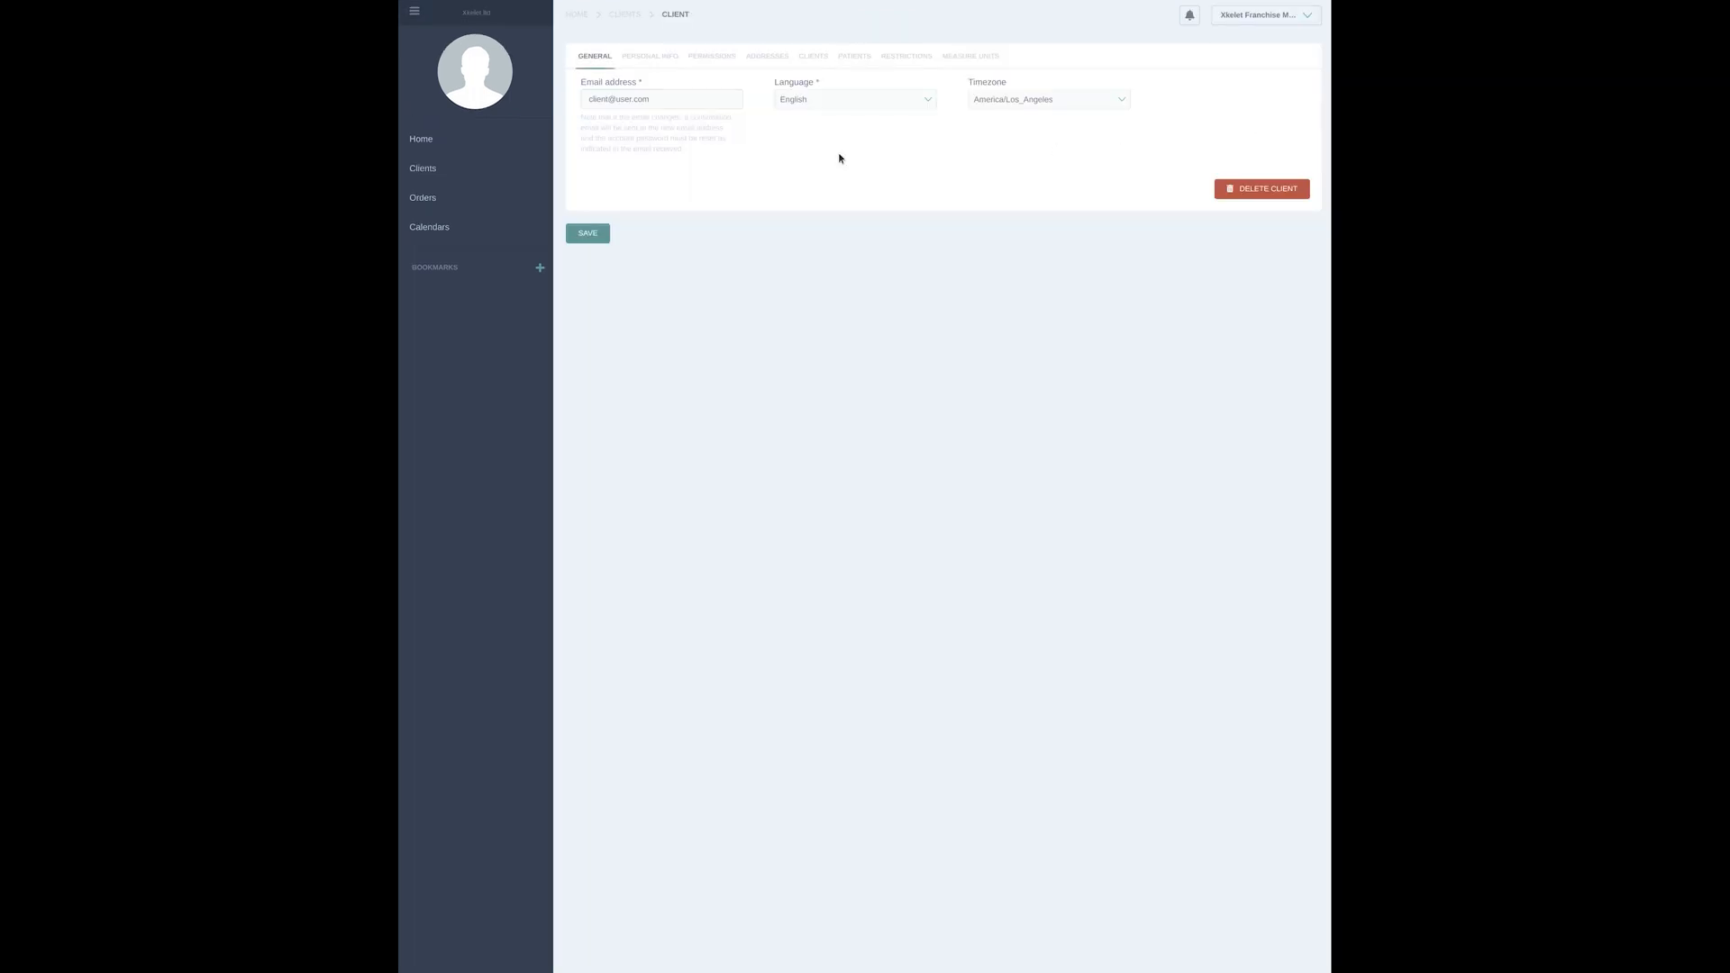
{"action": "left_click", "coordinate": [811, 57]}
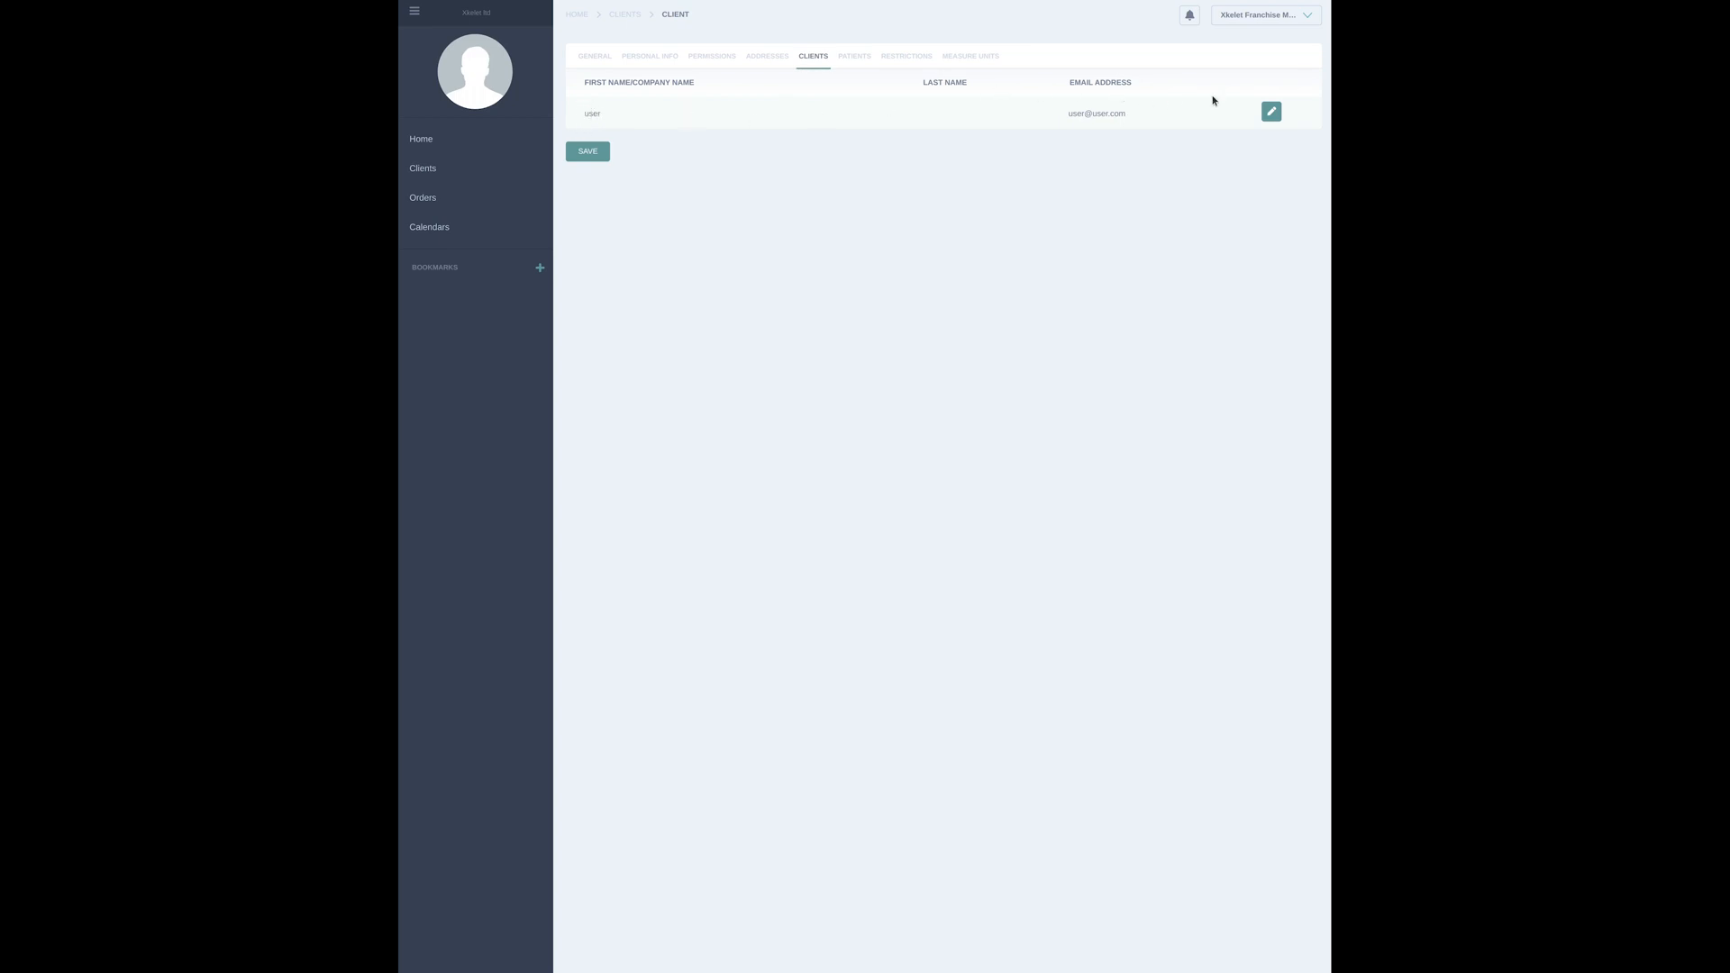
{"action": "left_click", "coordinate": [1272, 111]}
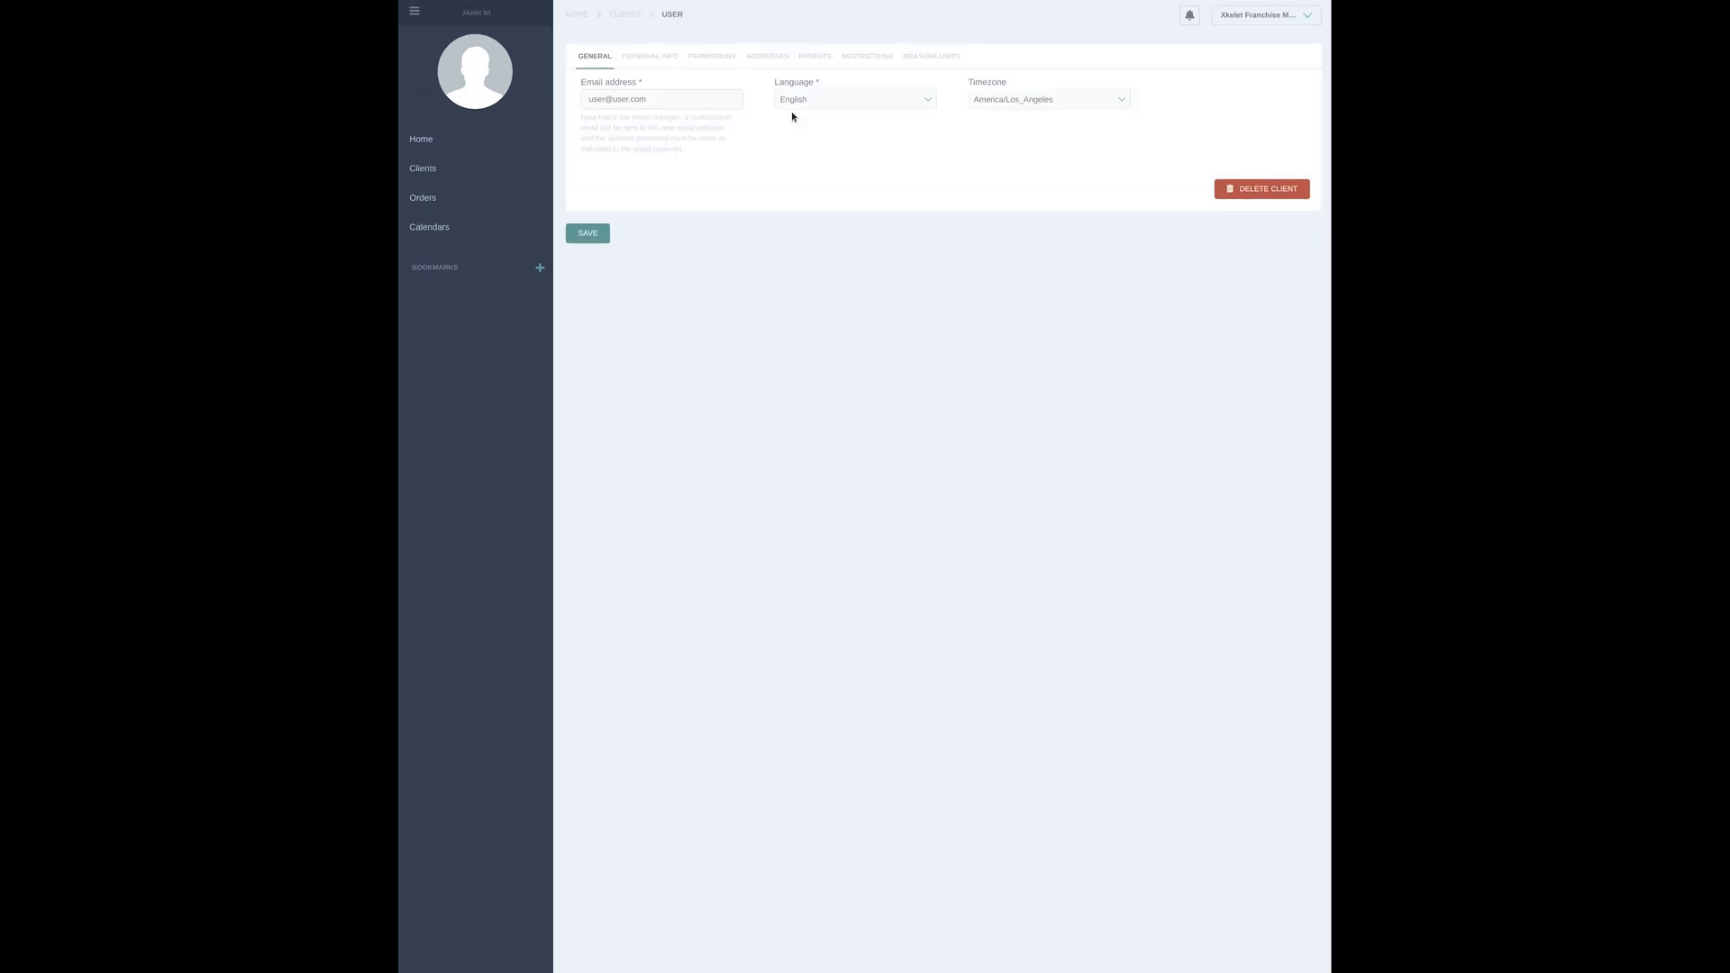
{"action": "left_click", "coordinate": [713, 57]}
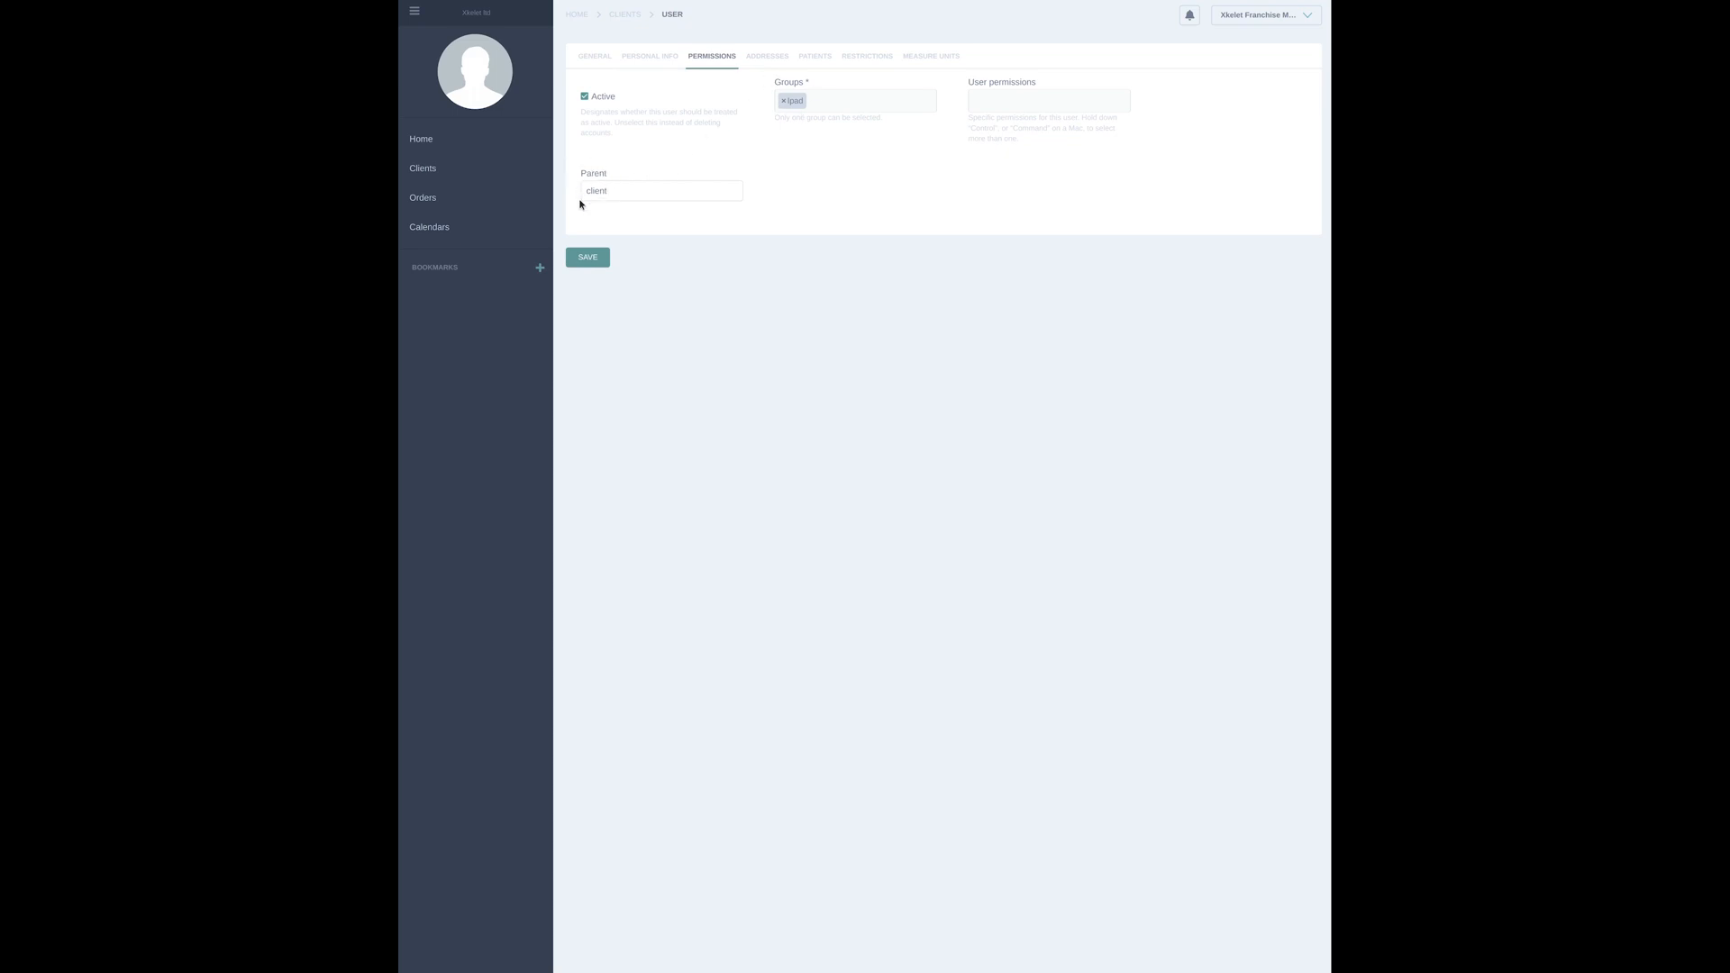
Start another client with its email address, English, the America/Los_Angeles timezone and "manufacturer" as the first name/company name
{"action": "left_click", "coordinate": [472, 172]}
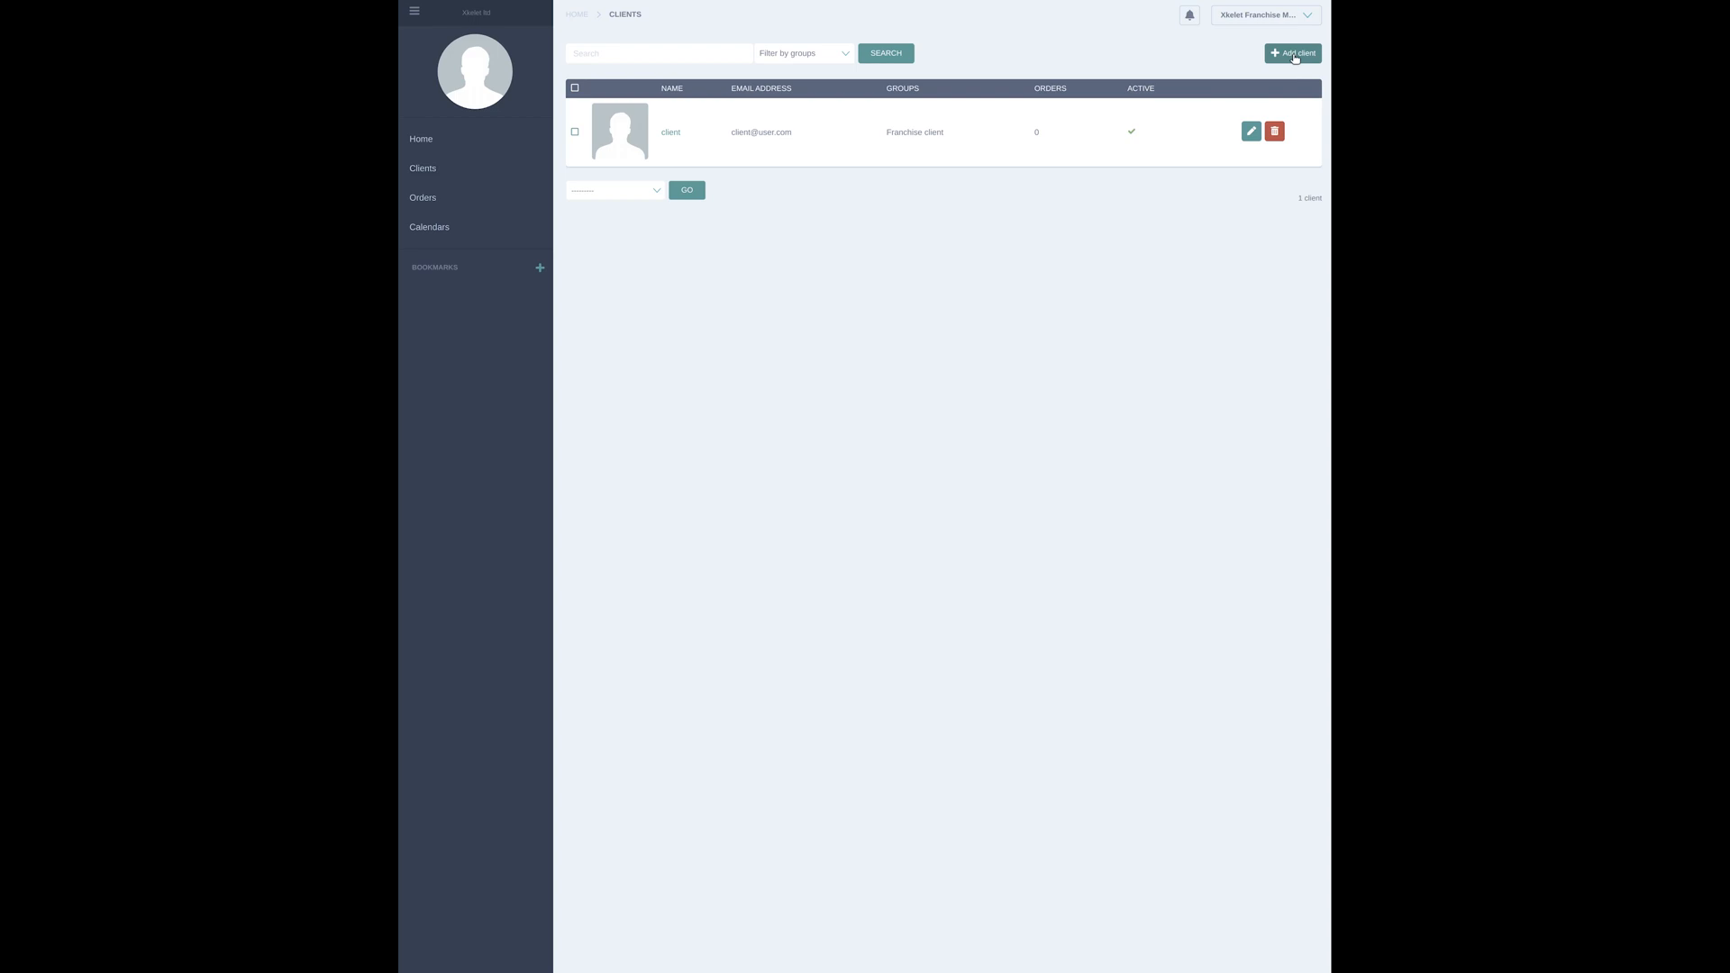
{"action": "left_click", "coordinate": [1295, 56]}
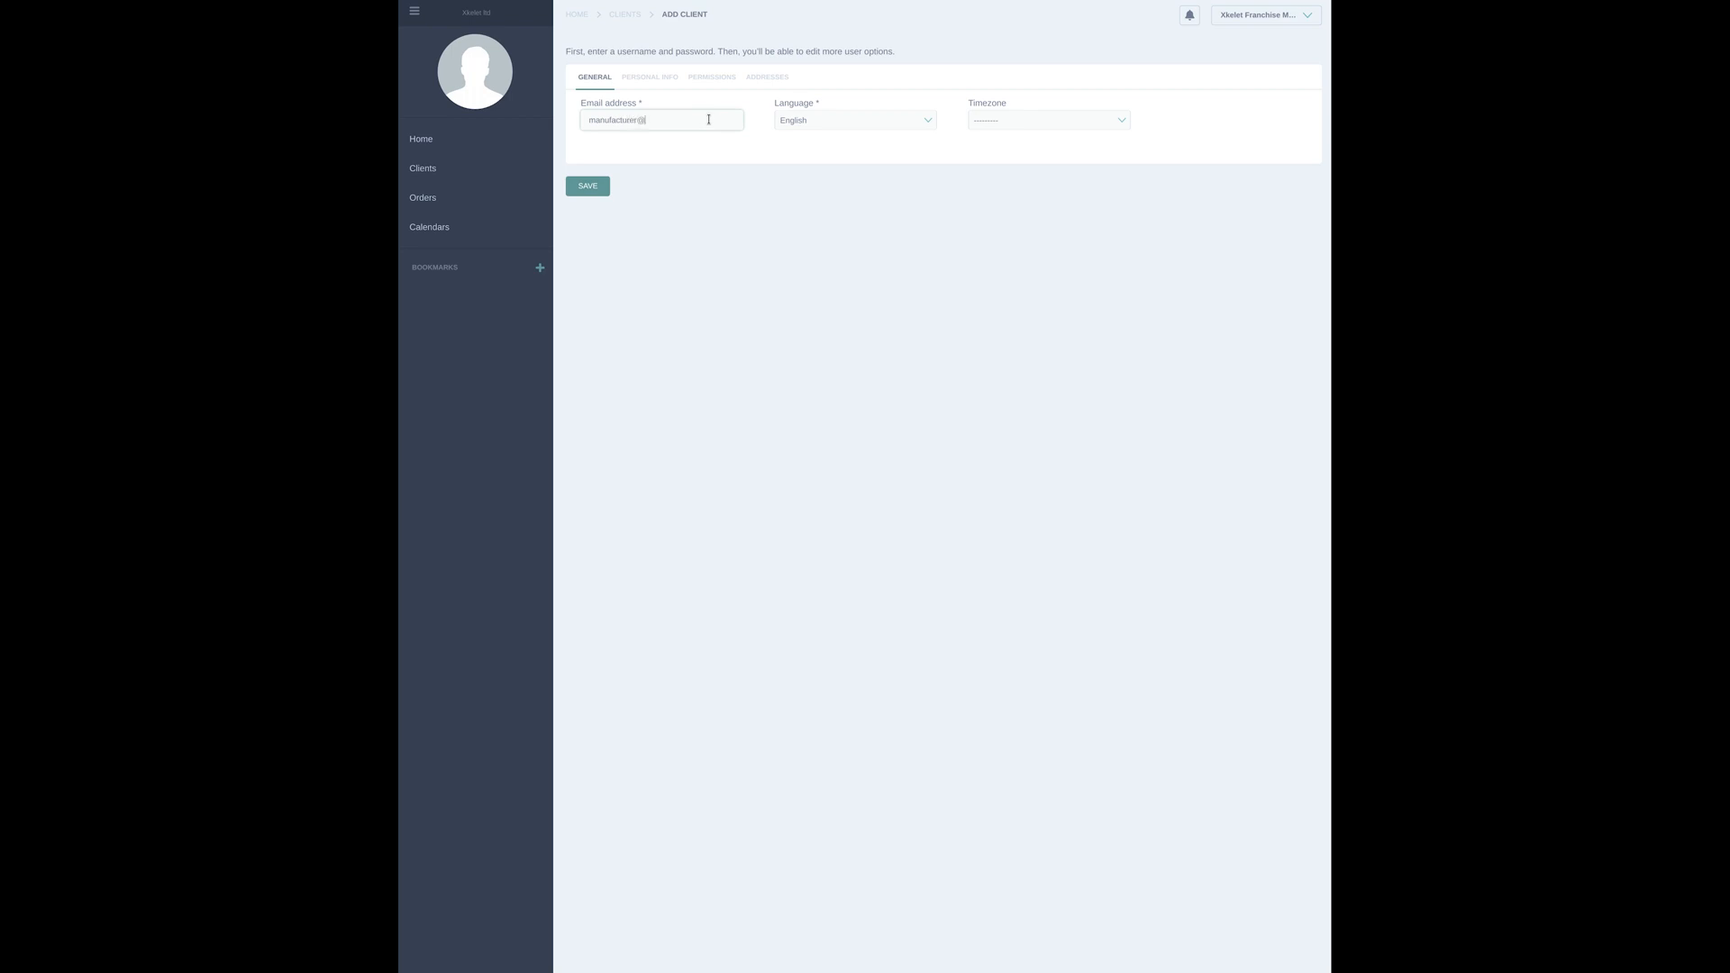
{"action": "type", "text": "manufacturer@user.com"}
{"action": "left_click", "coordinate": [890, 124]}
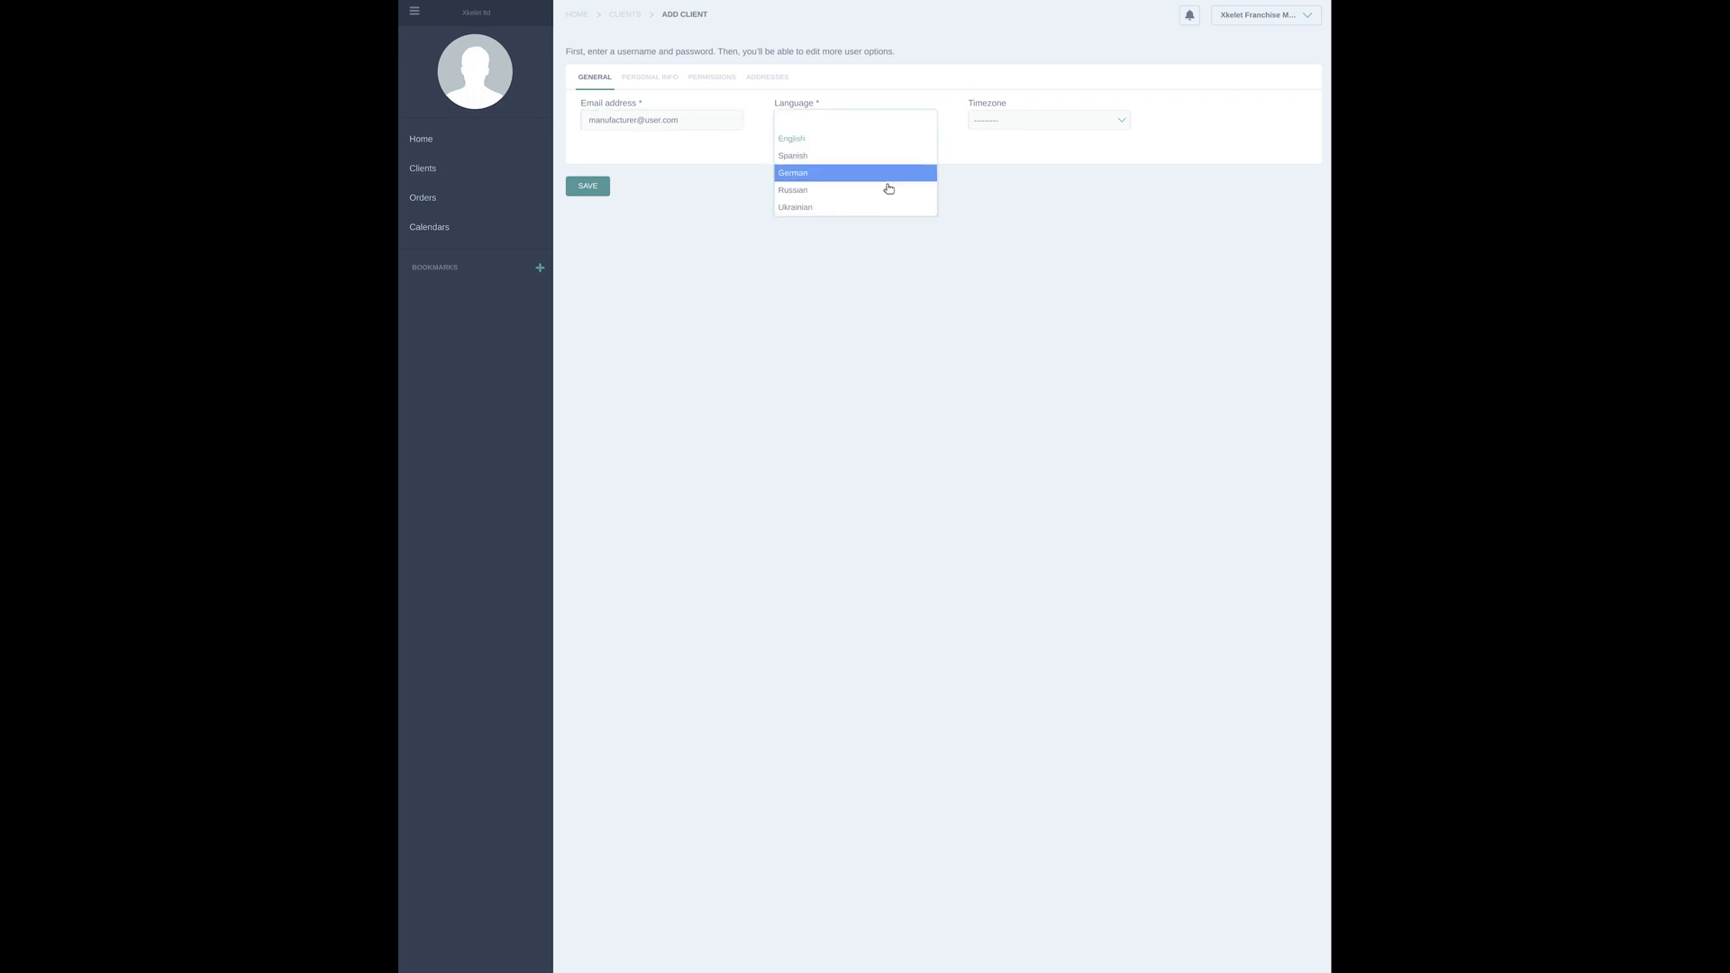
{"action": "left_click", "coordinate": [863, 139]}
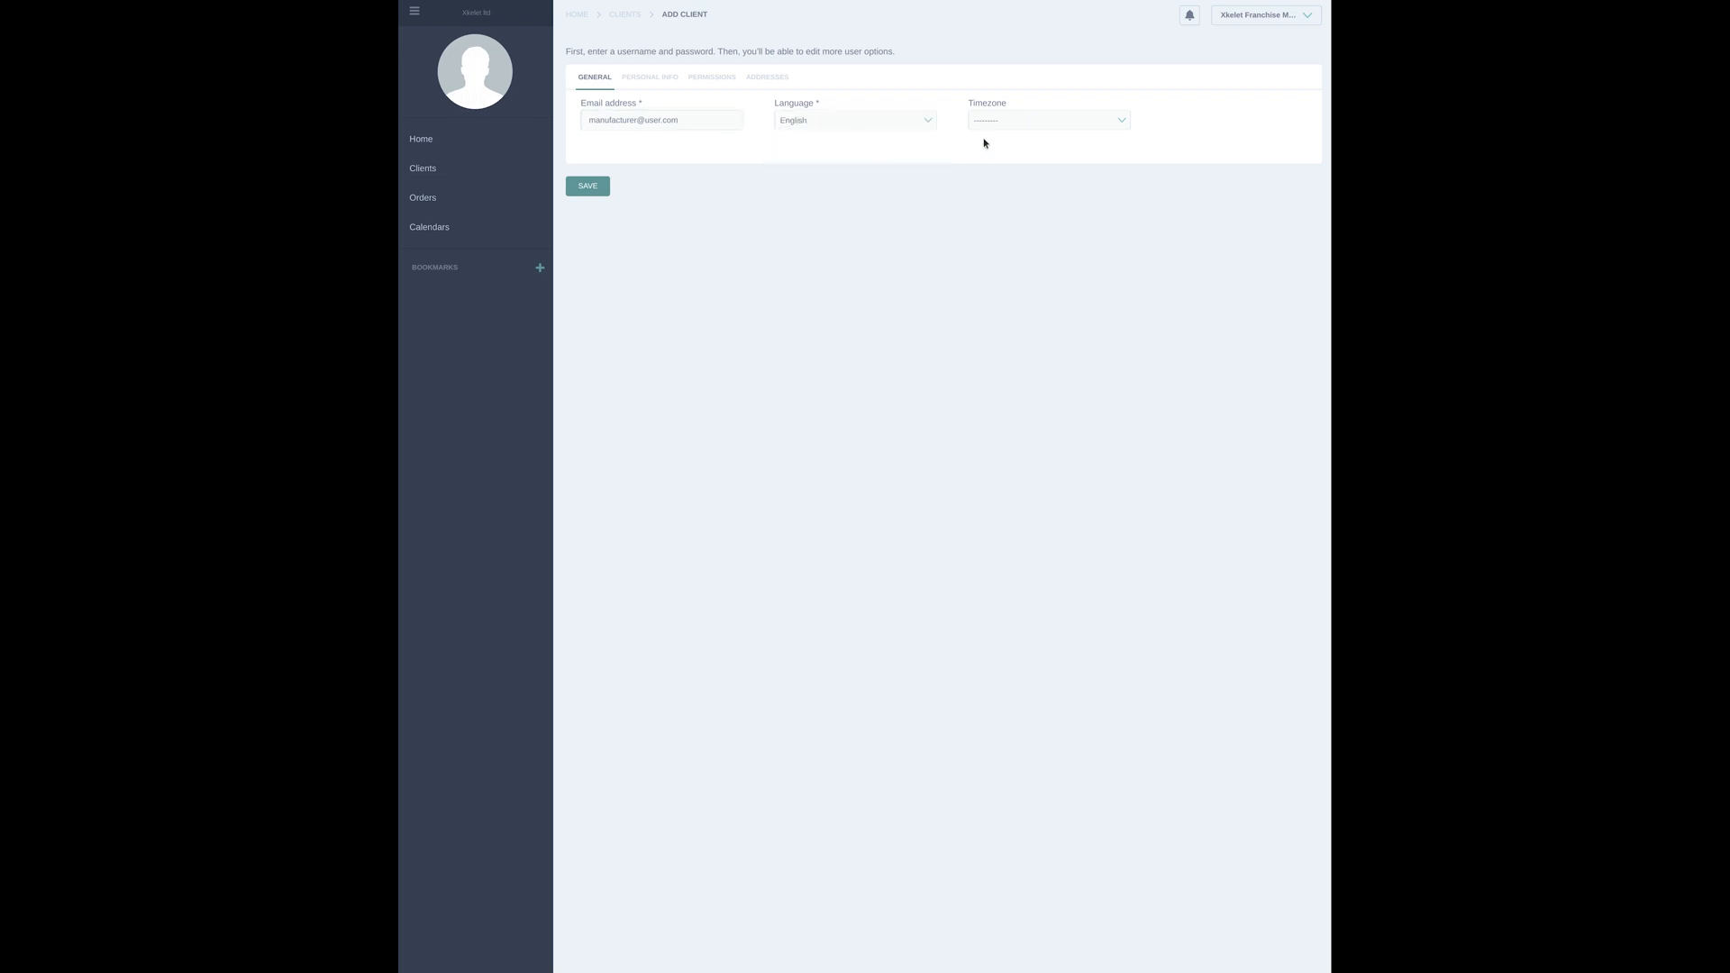
{"action": "left_click", "coordinate": [1040, 126]}
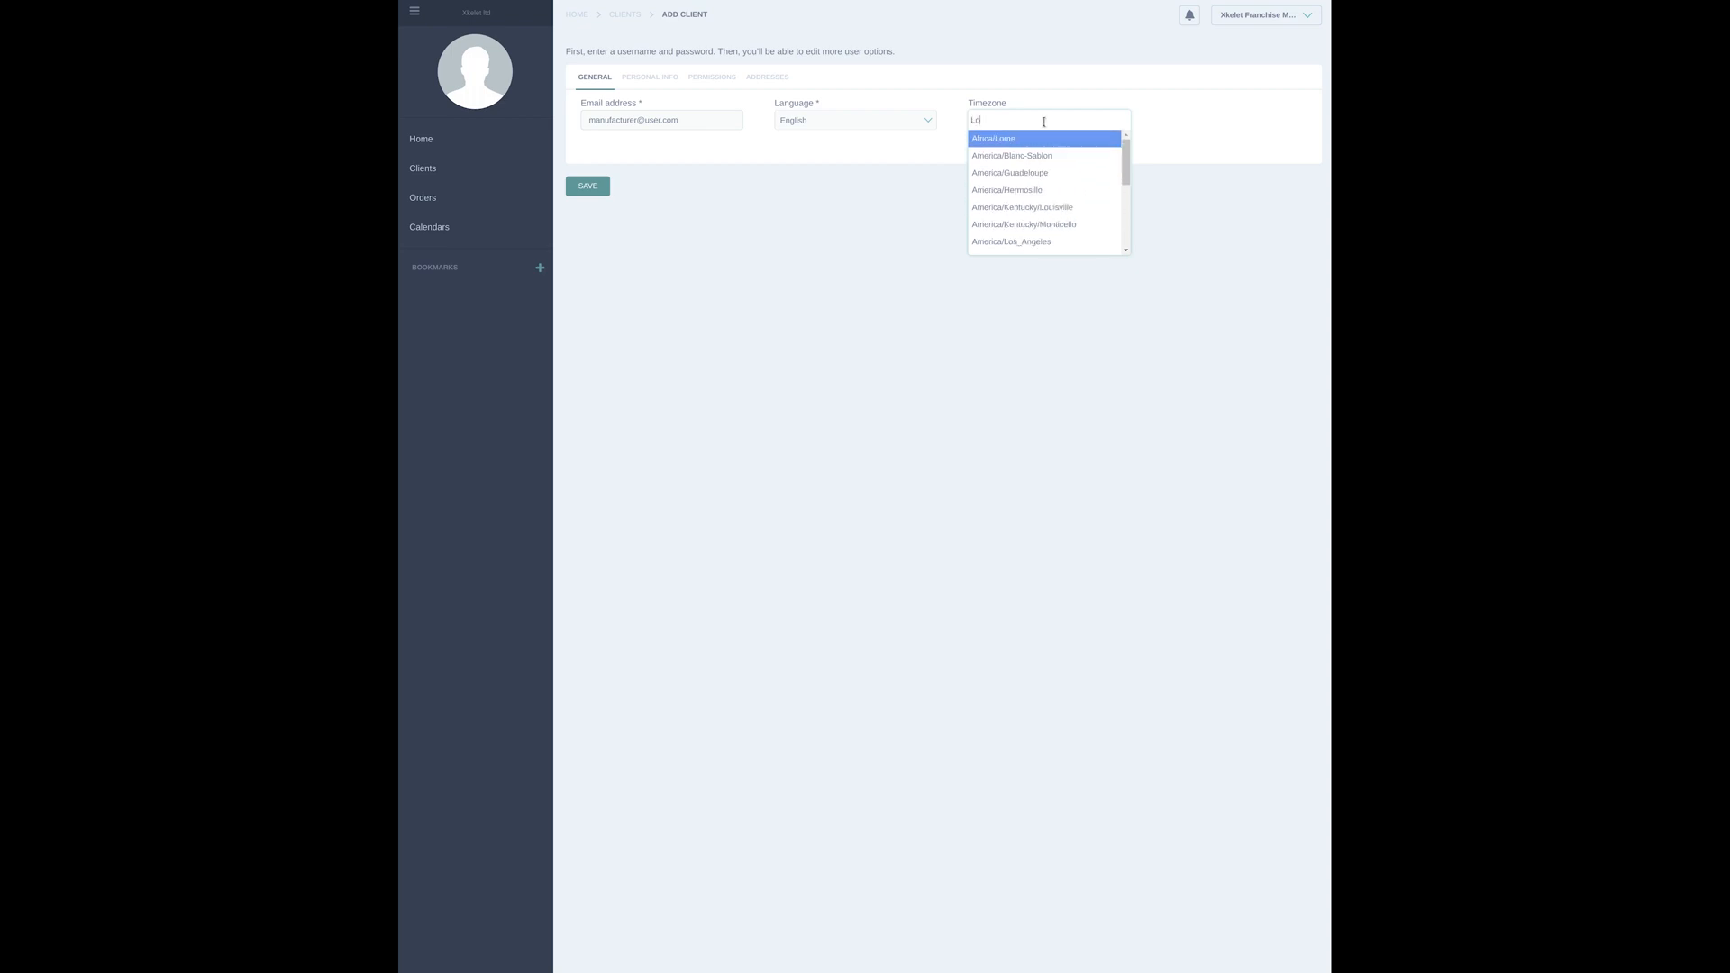
{"action": "type", "text": "Los_Angeles"}
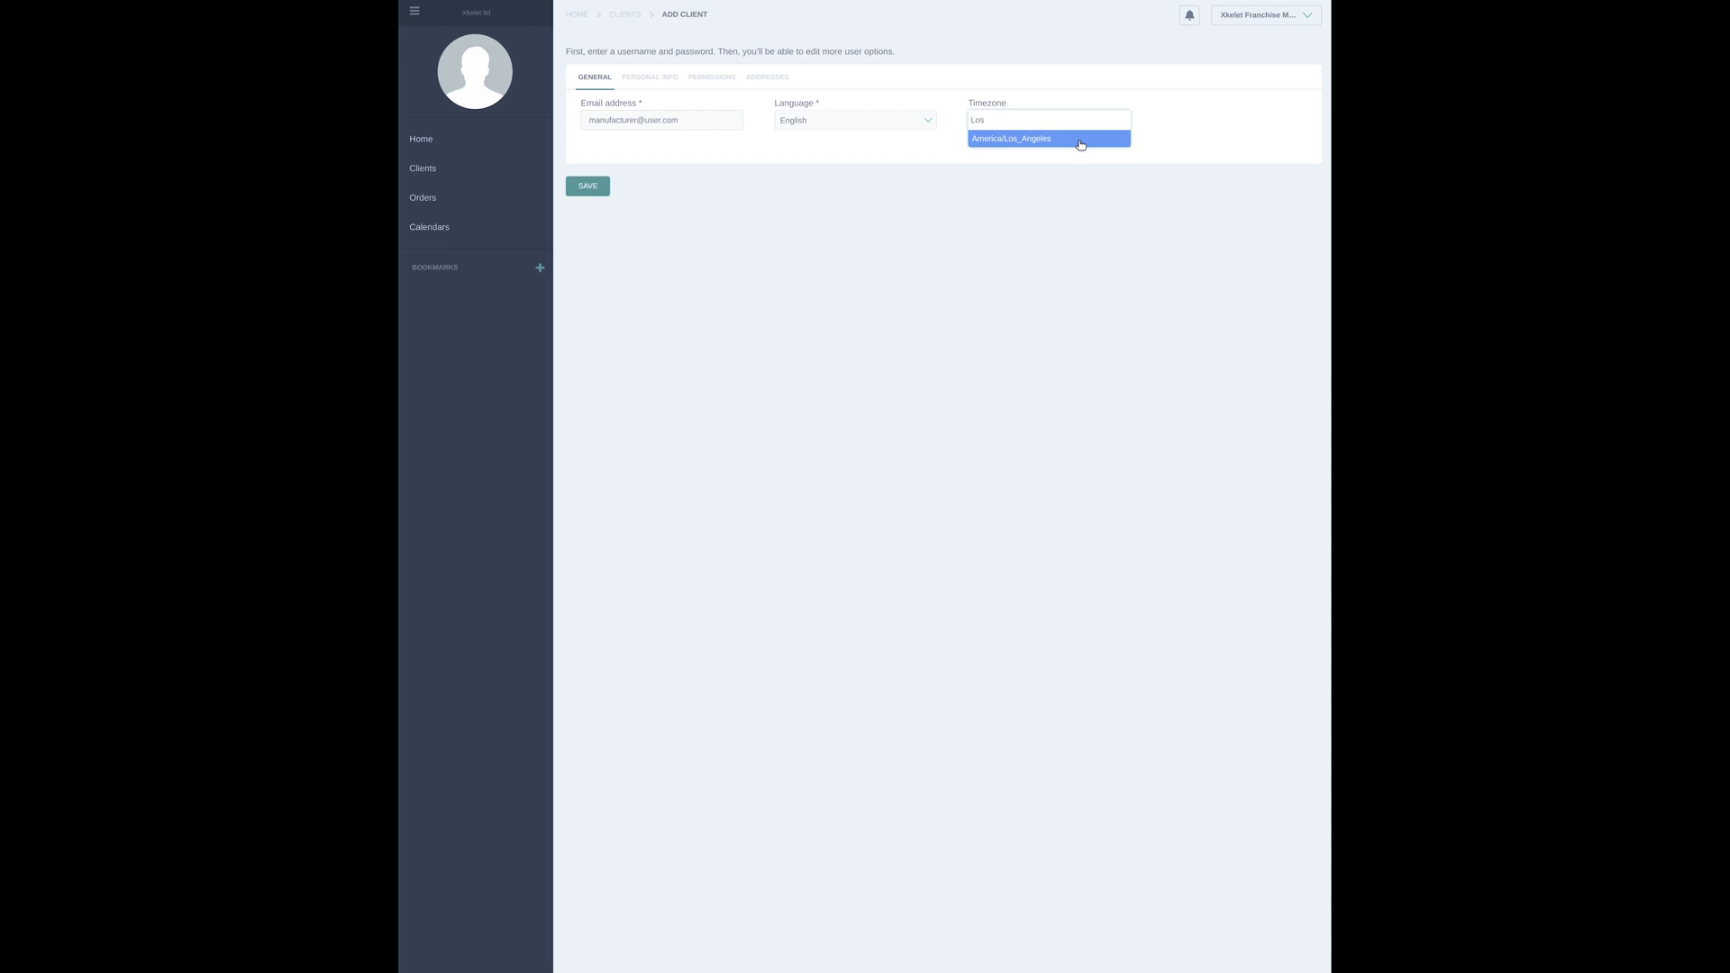
{"action": "left_click", "coordinate": [1078, 142]}
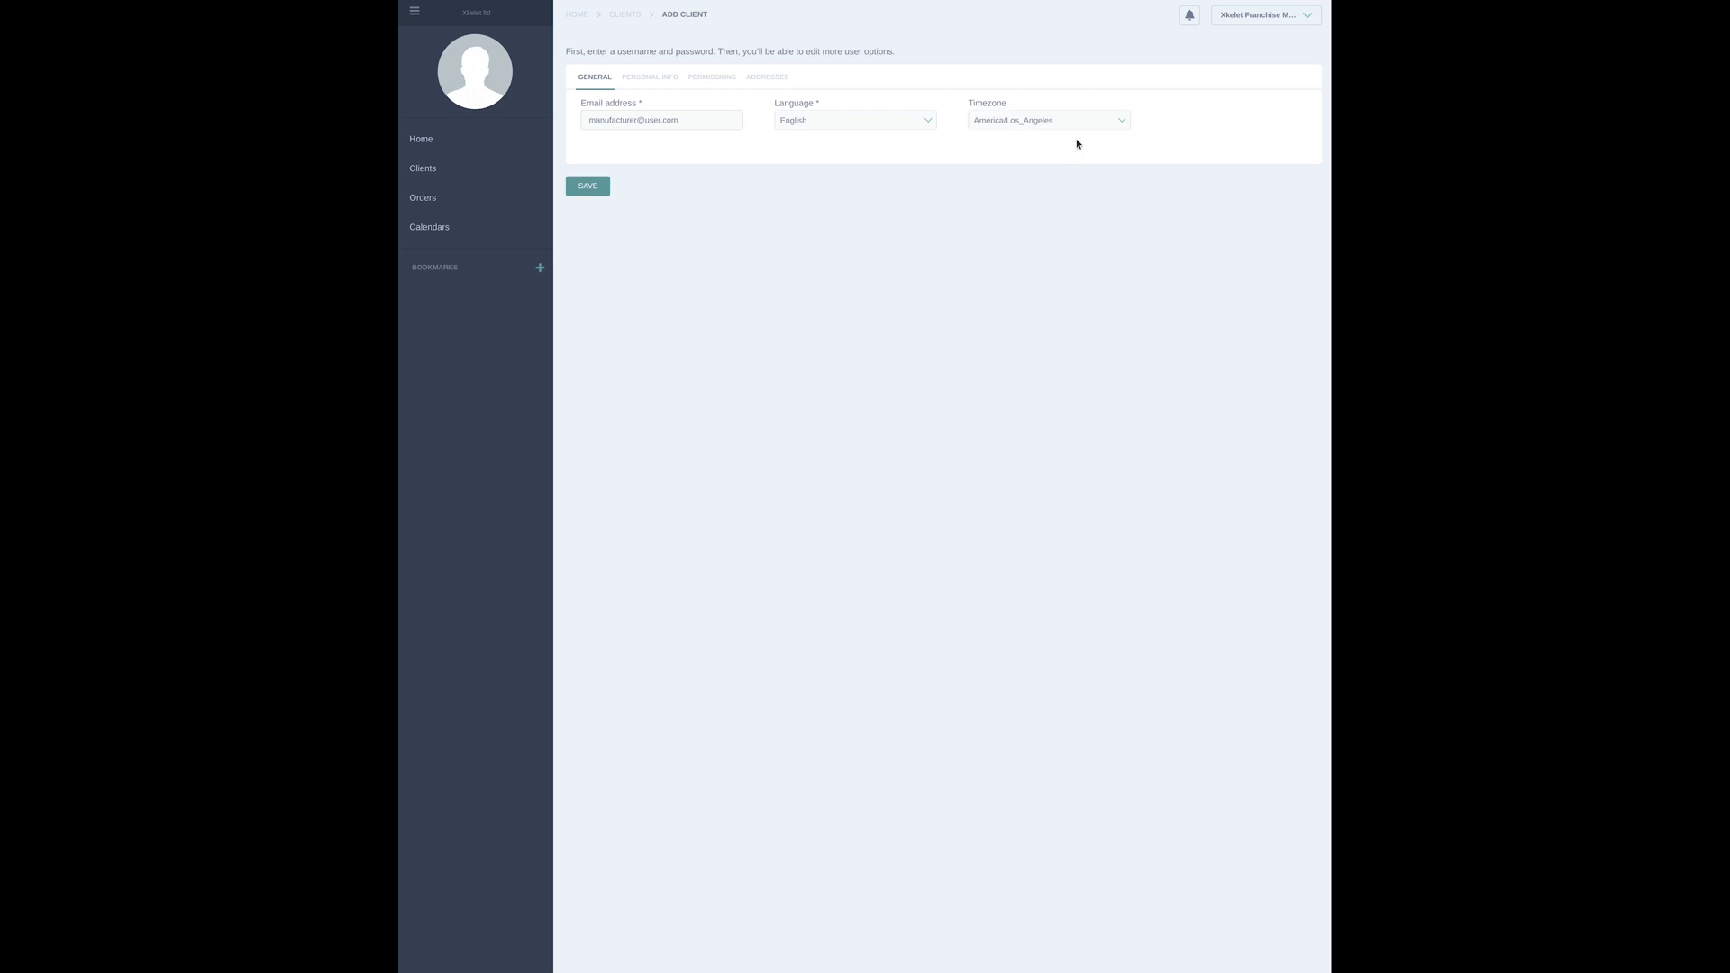
{"action": "left_click", "coordinate": [667, 77]}
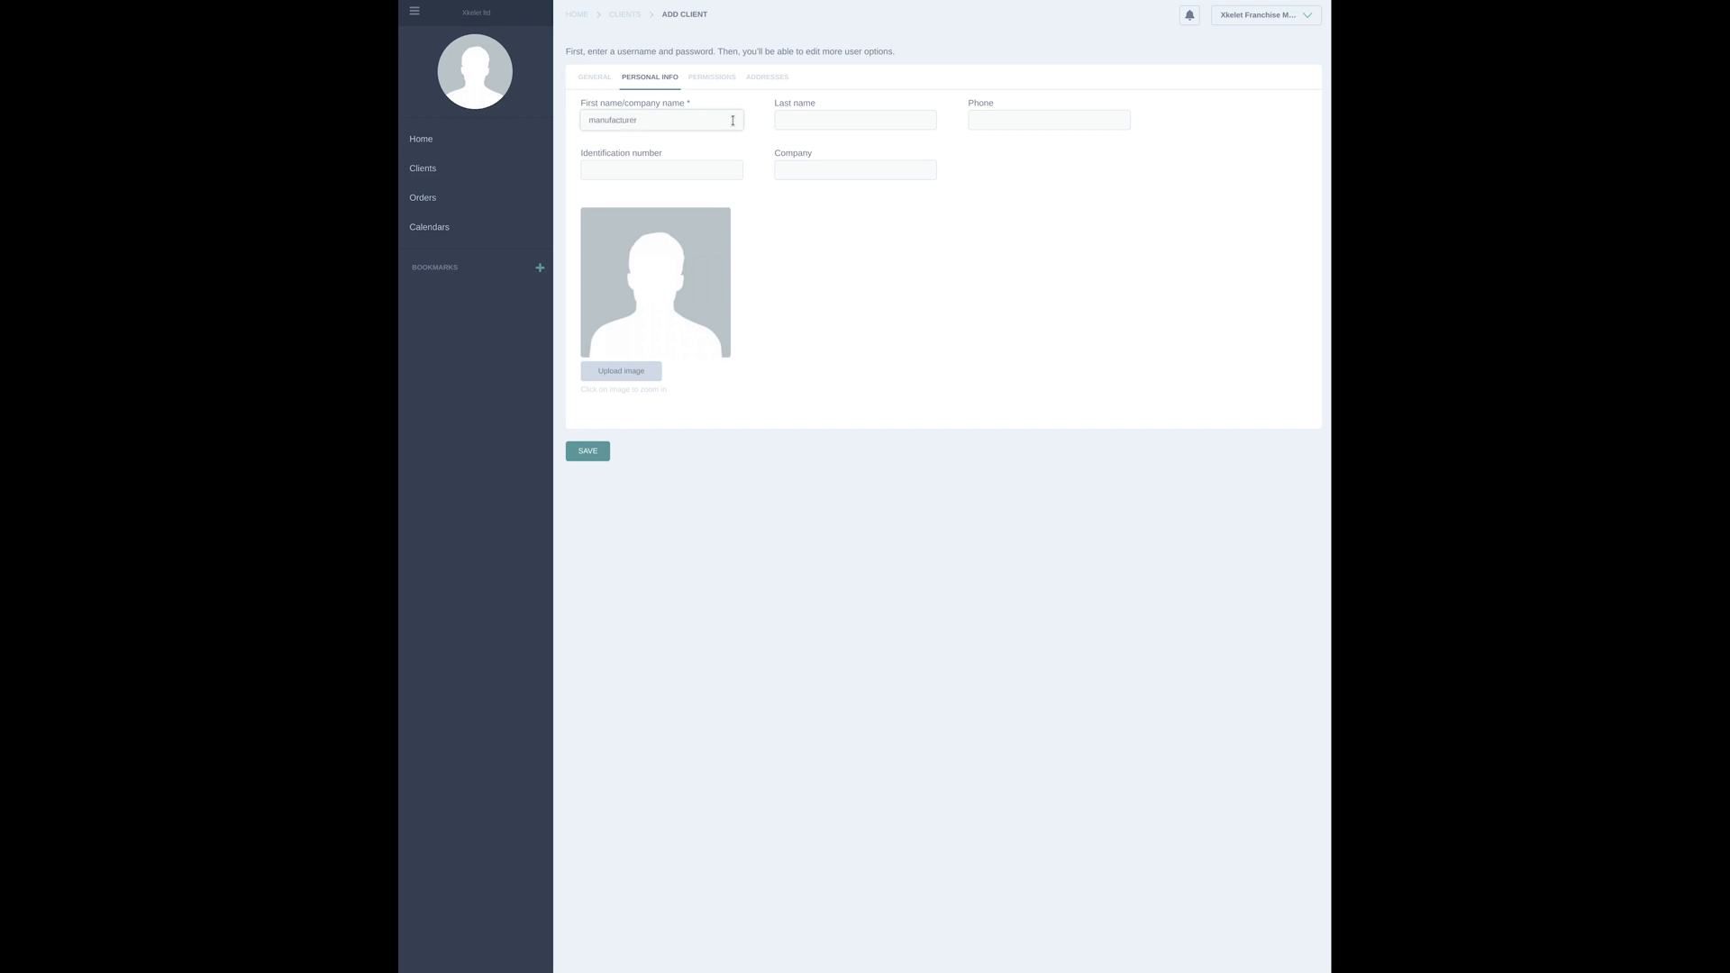
{"action": "left_click", "coordinate": [796, 127]}
Add the manufacturer client to the Manufacturer group only and assign "client" as its parent
{"action": "left_click", "coordinate": [713, 77]}
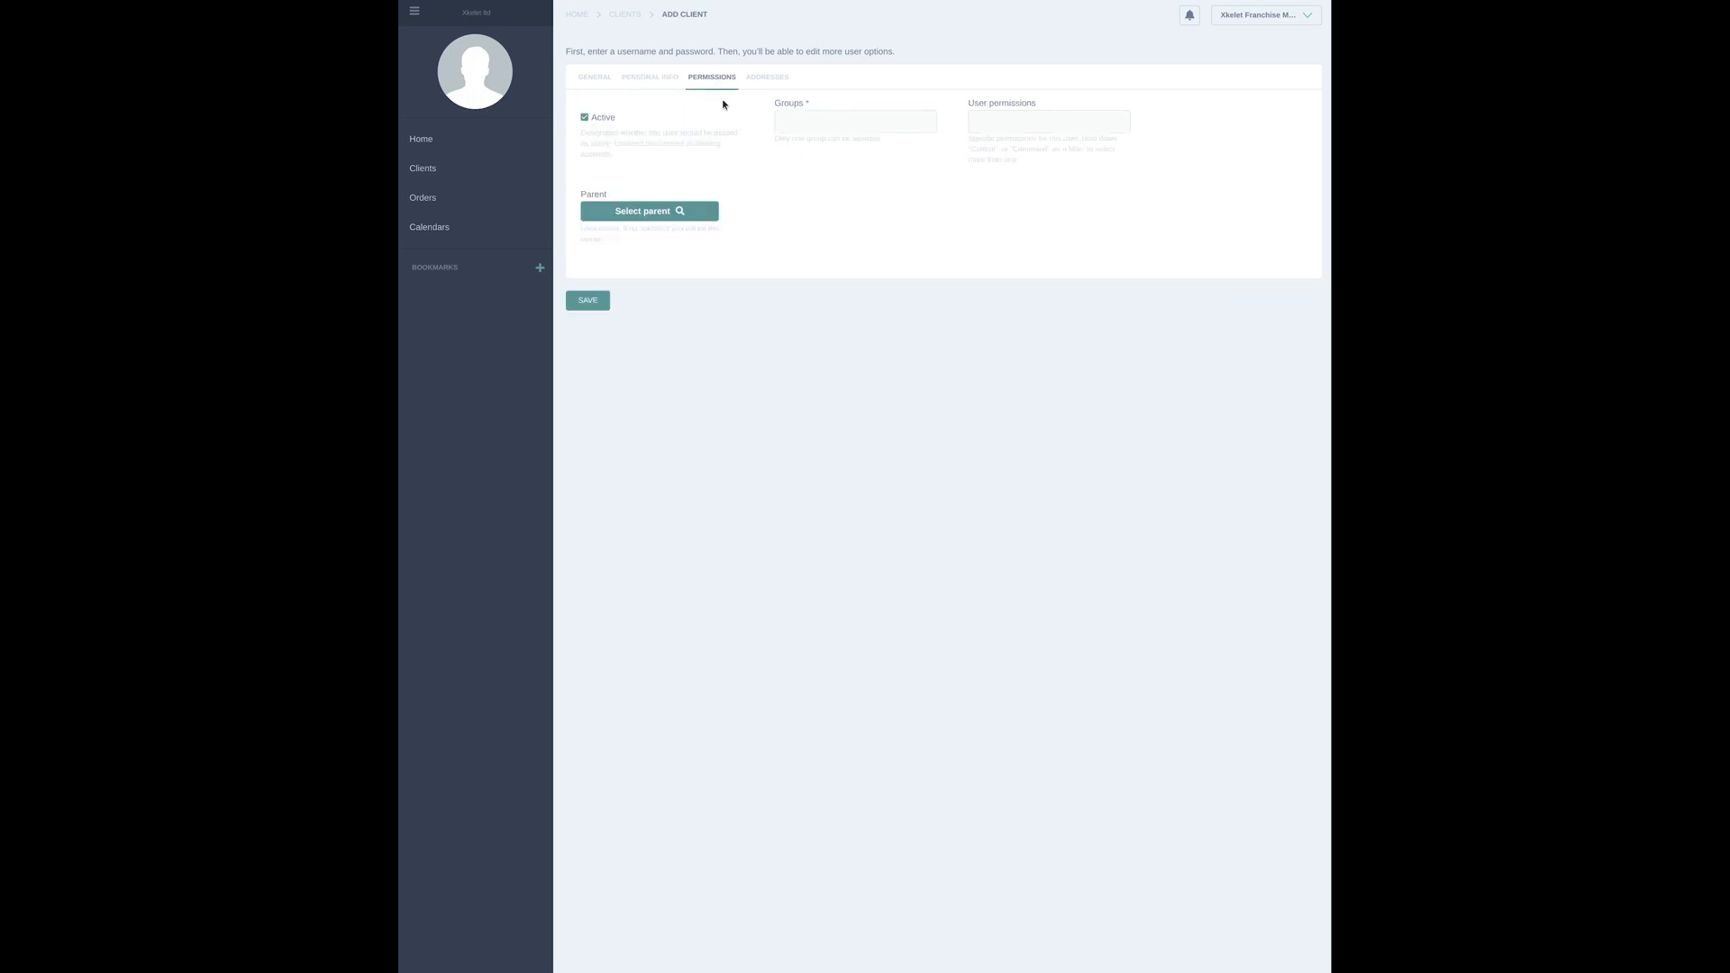
{"action": "left_click", "coordinate": [834, 124]}
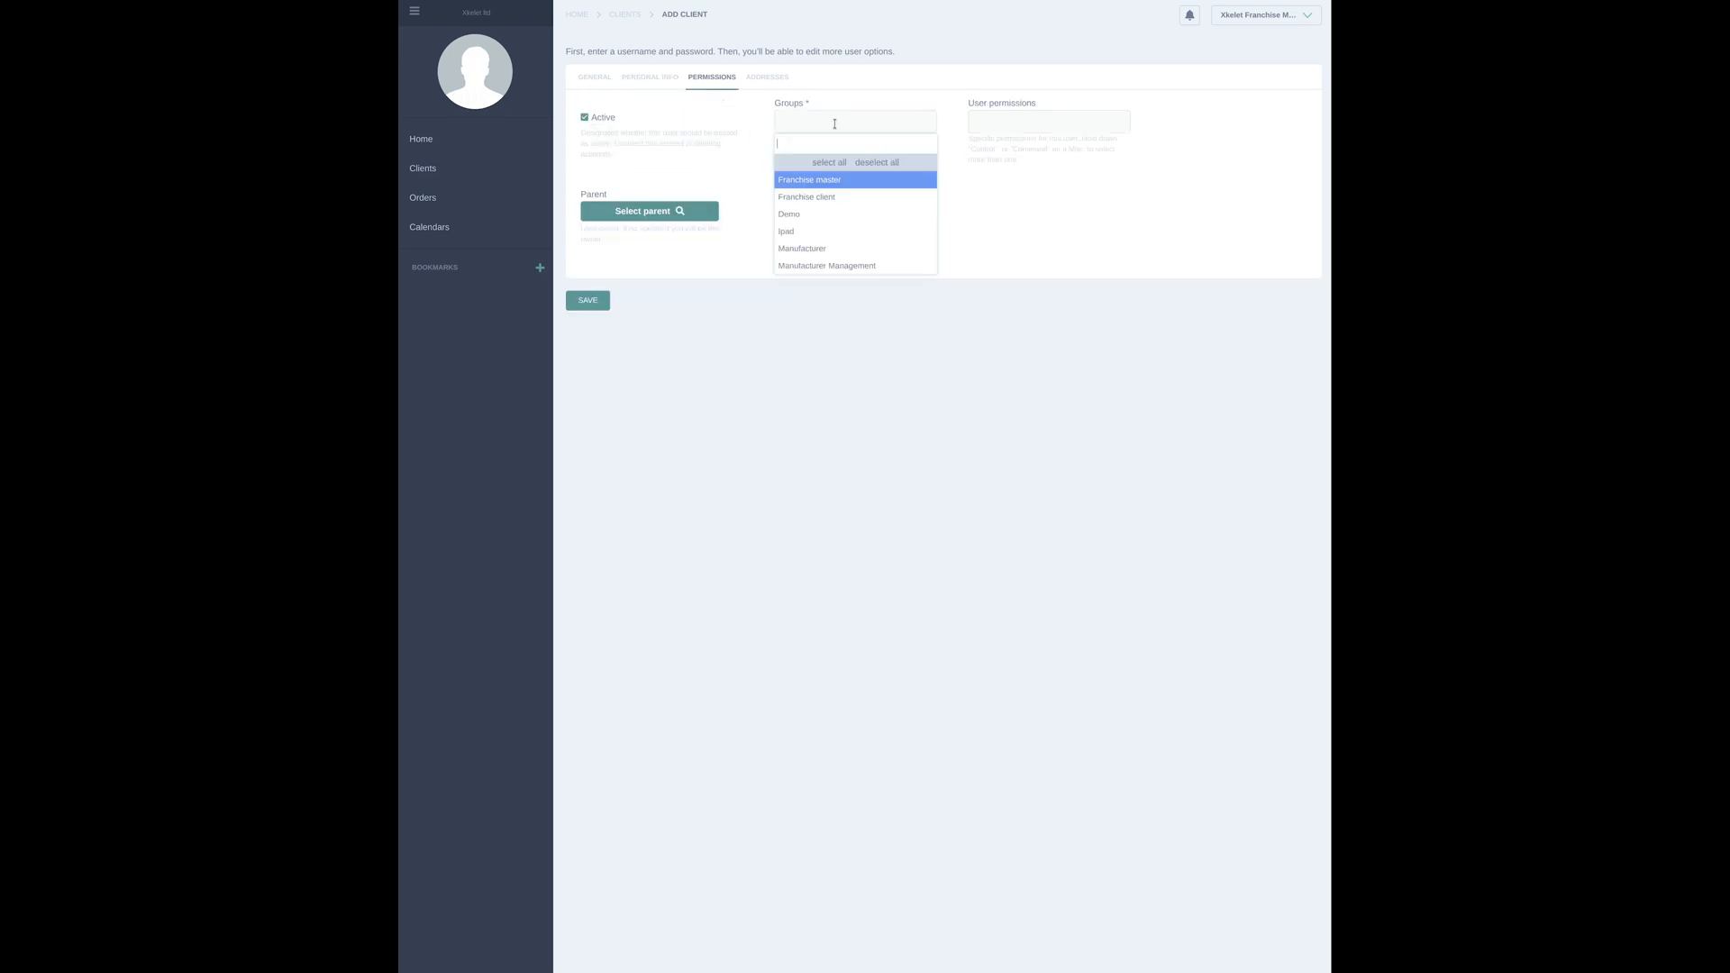
{"action": "left_click", "coordinate": [842, 234]}
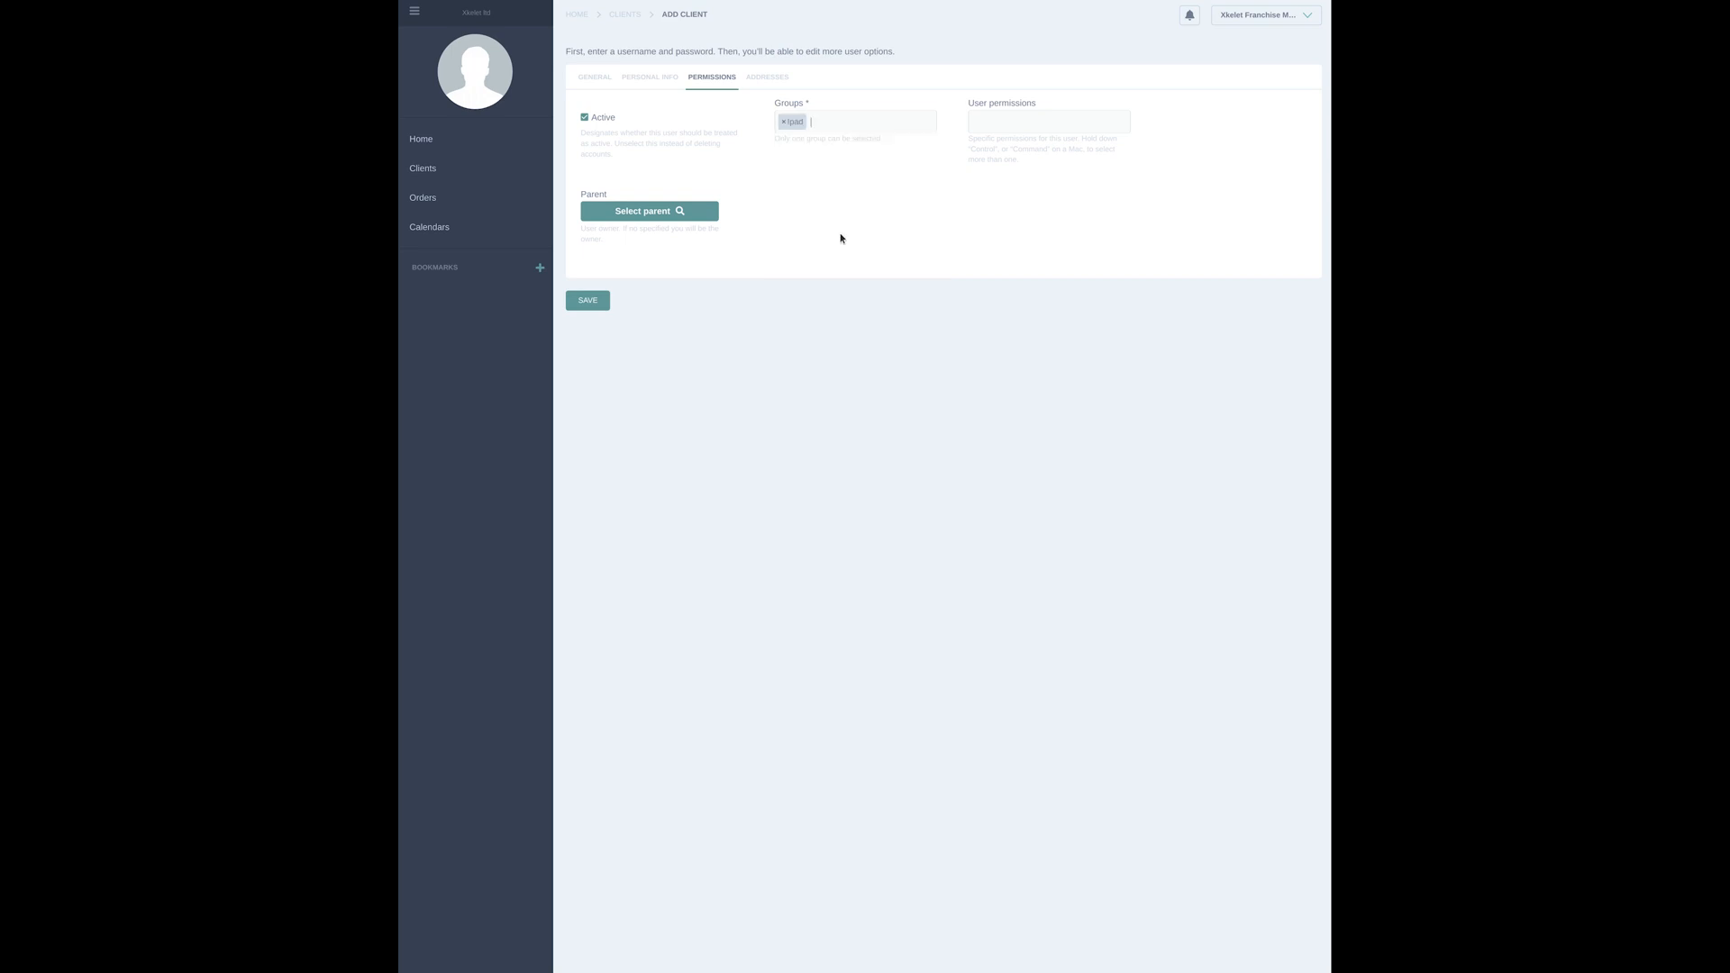
{"action": "left_click", "coordinate": [784, 122]}
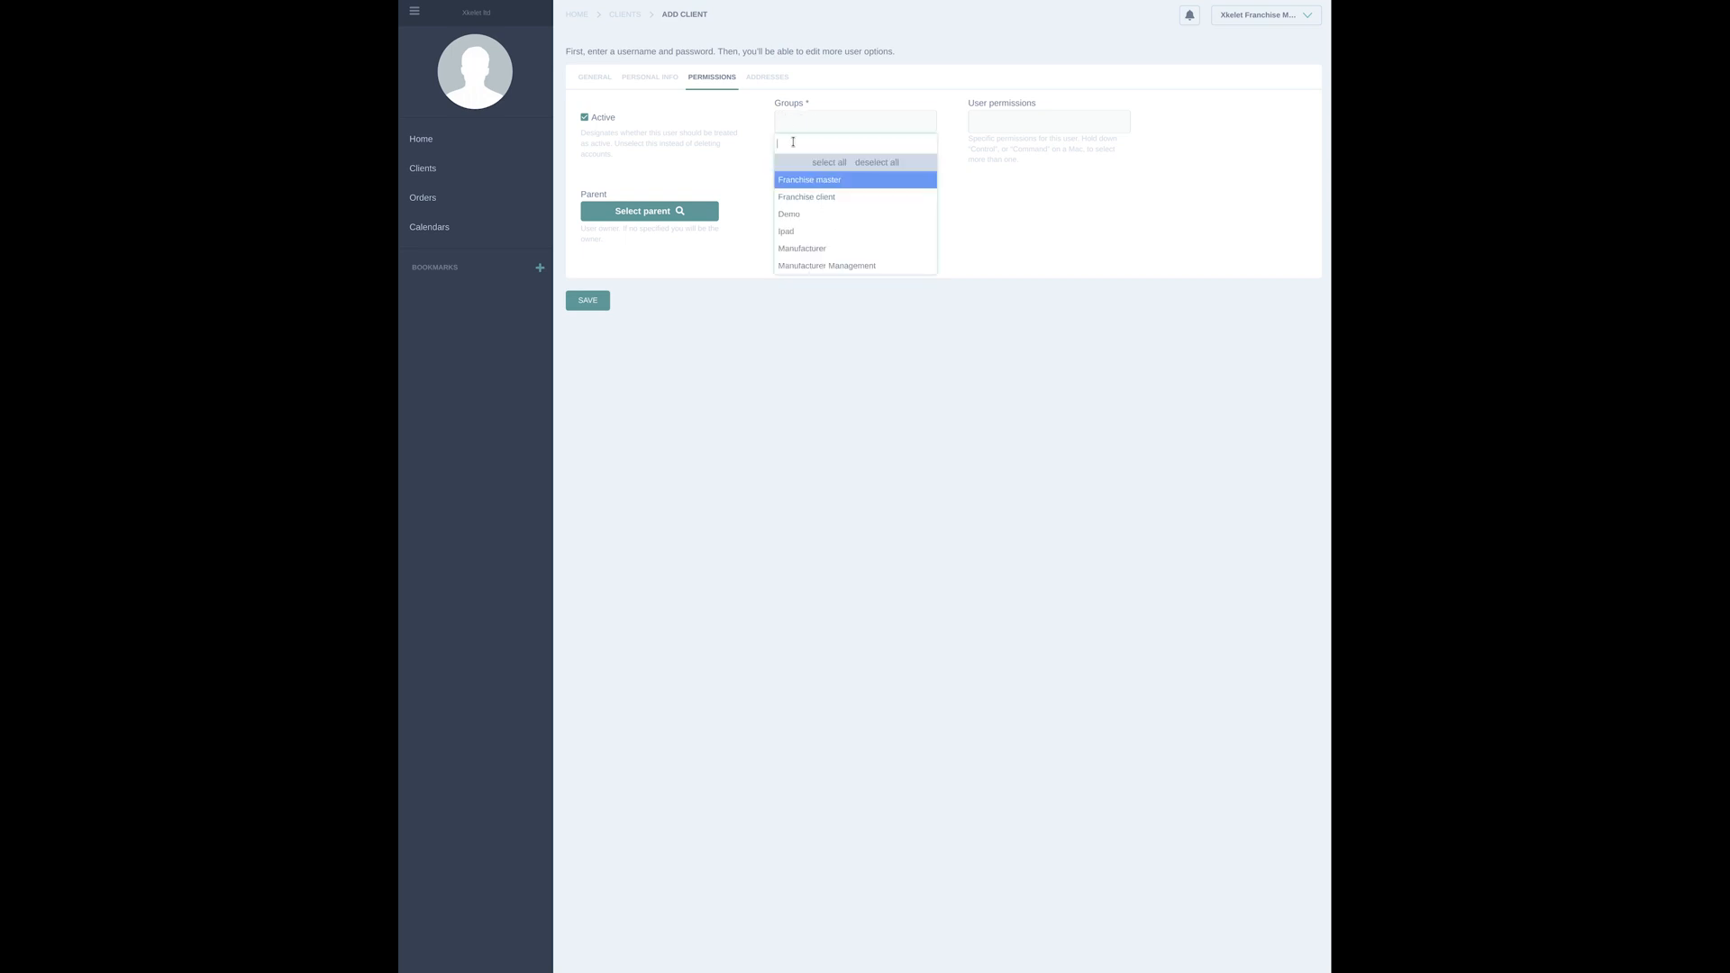
{"action": "left_click", "coordinate": [852, 250]}
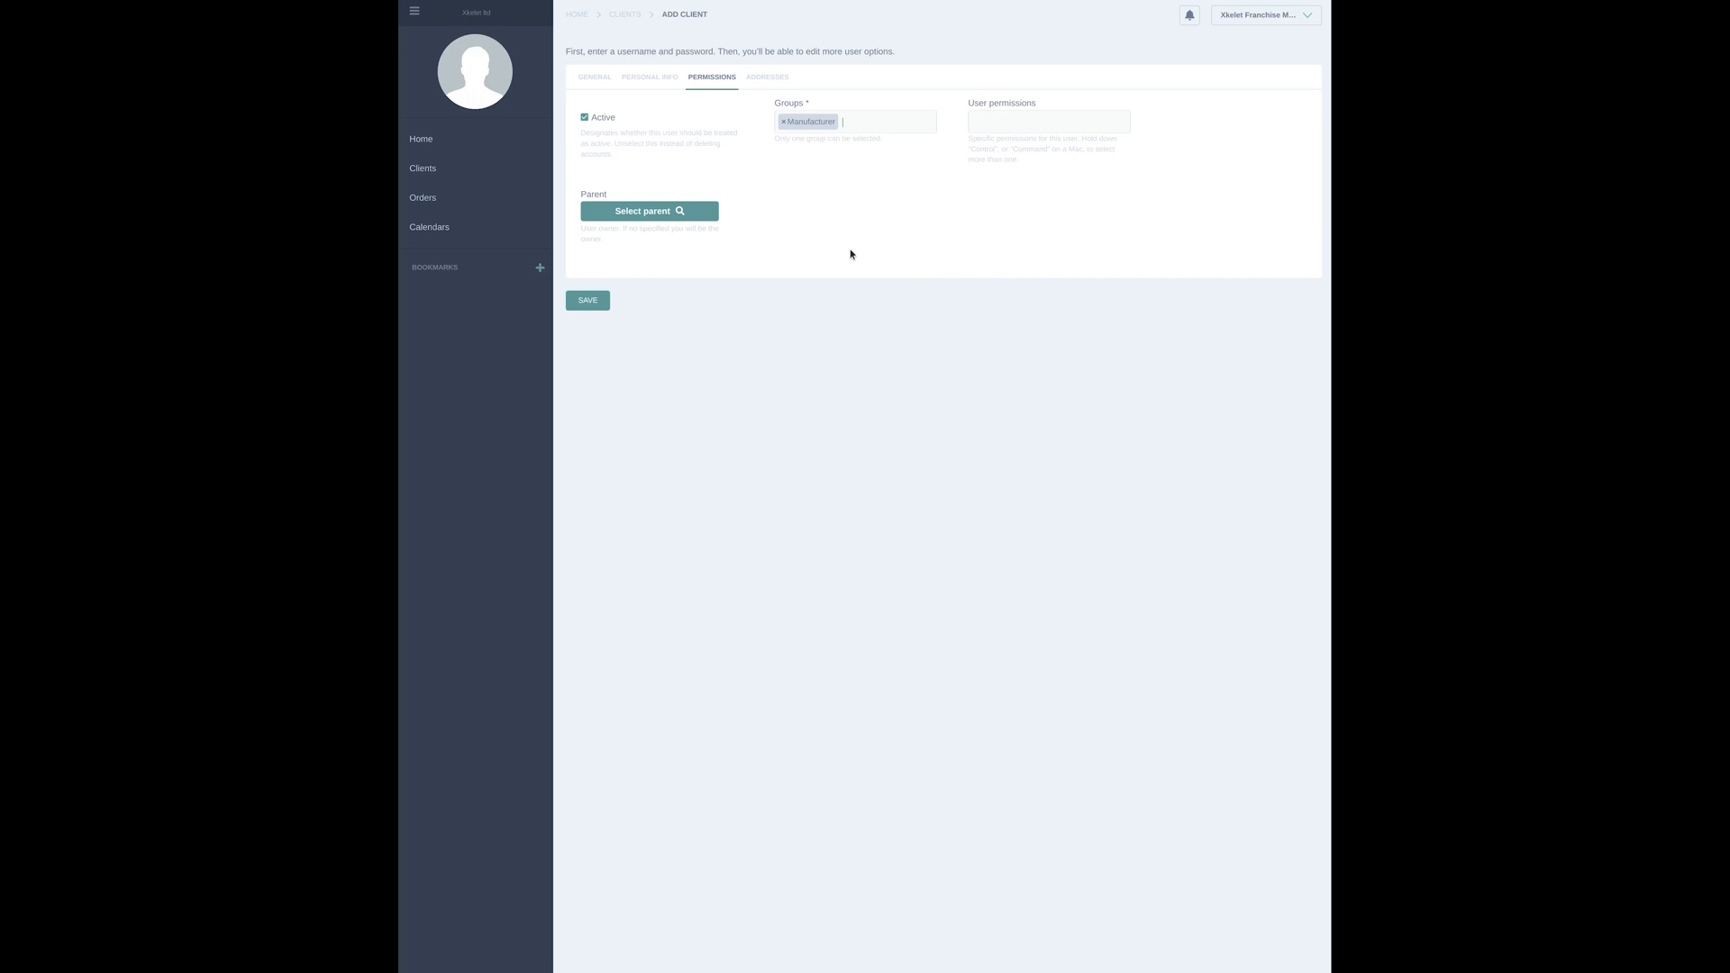
{"action": "left_click", "coordinate": [653, 218]}
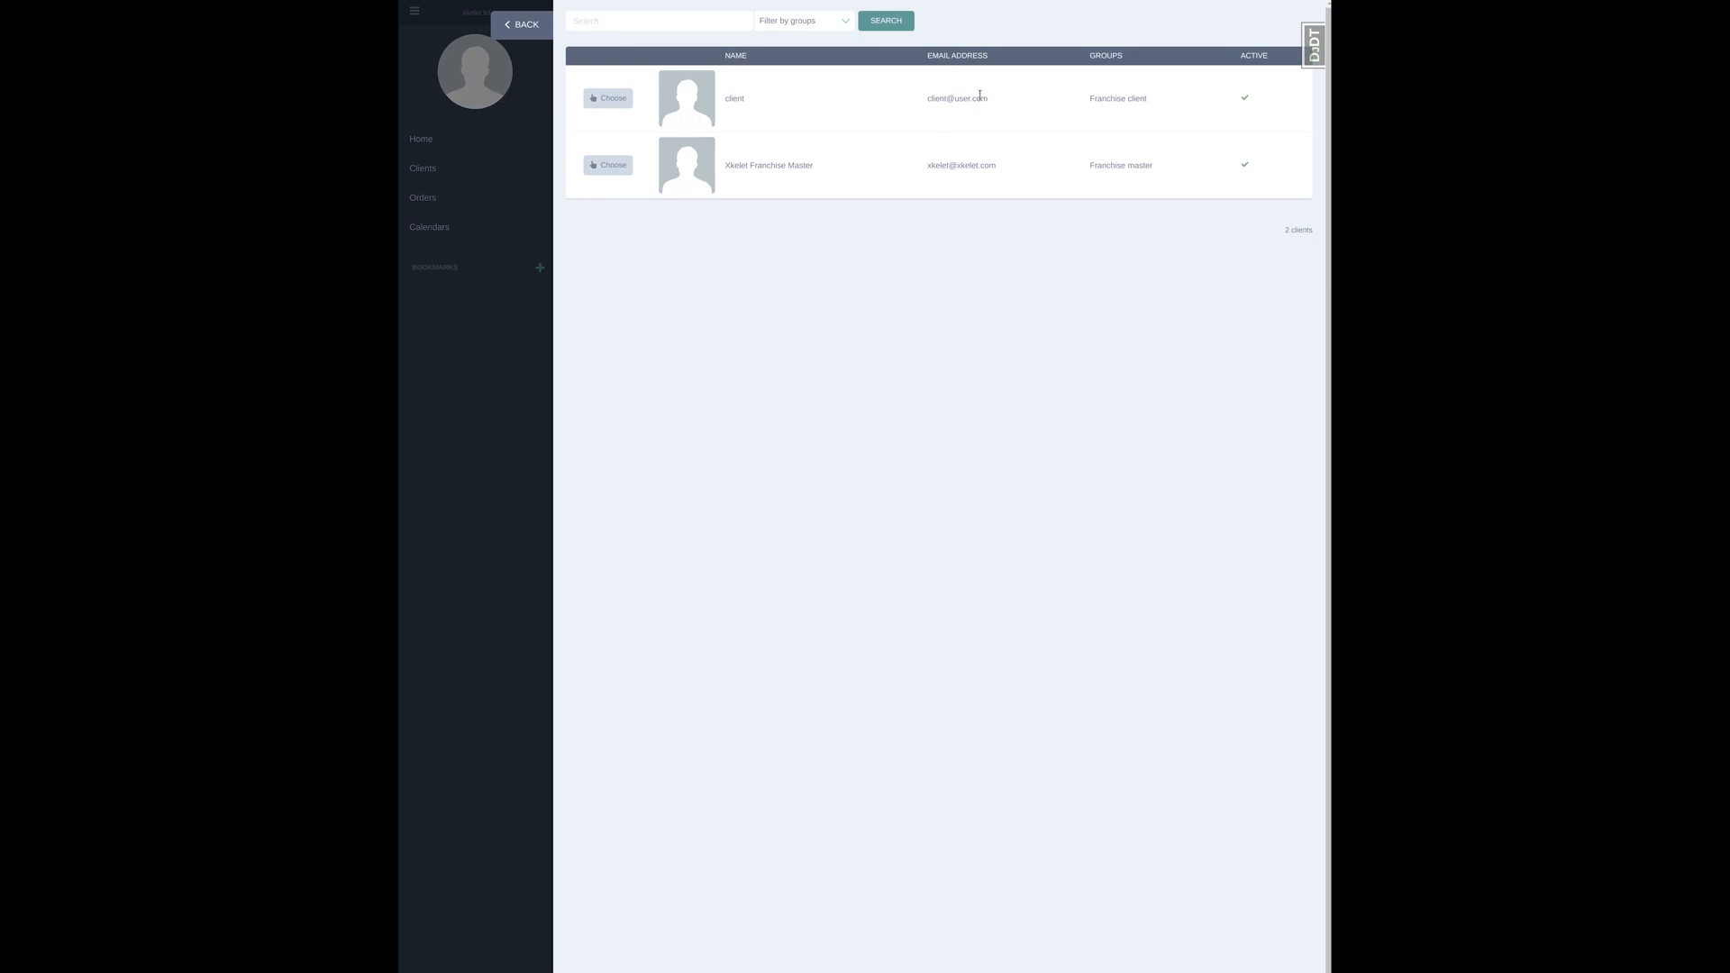
{"action": "left_click", "coordinate": [610, 99]}
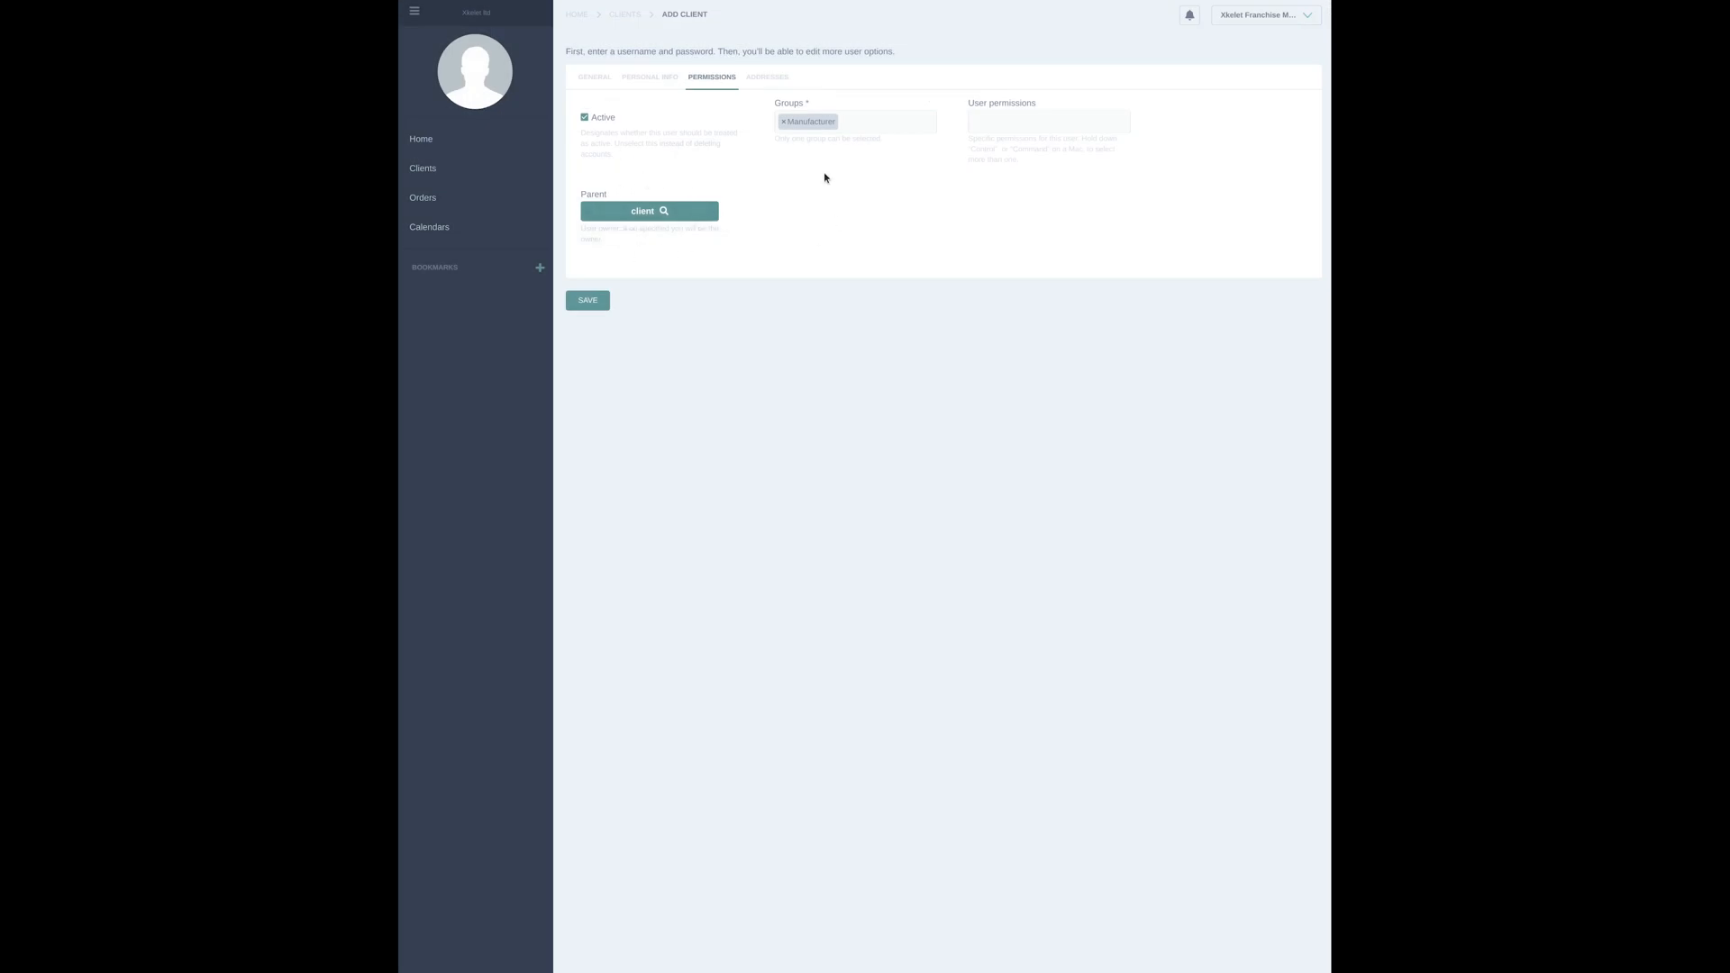
Add an address to the manufacturer client by looking up the street address and picking a suggestion, and save the client
{"action": "left_click", "coordinate": [766, 78]}
{"action": "left_click", "coordinate": [620, 102]}
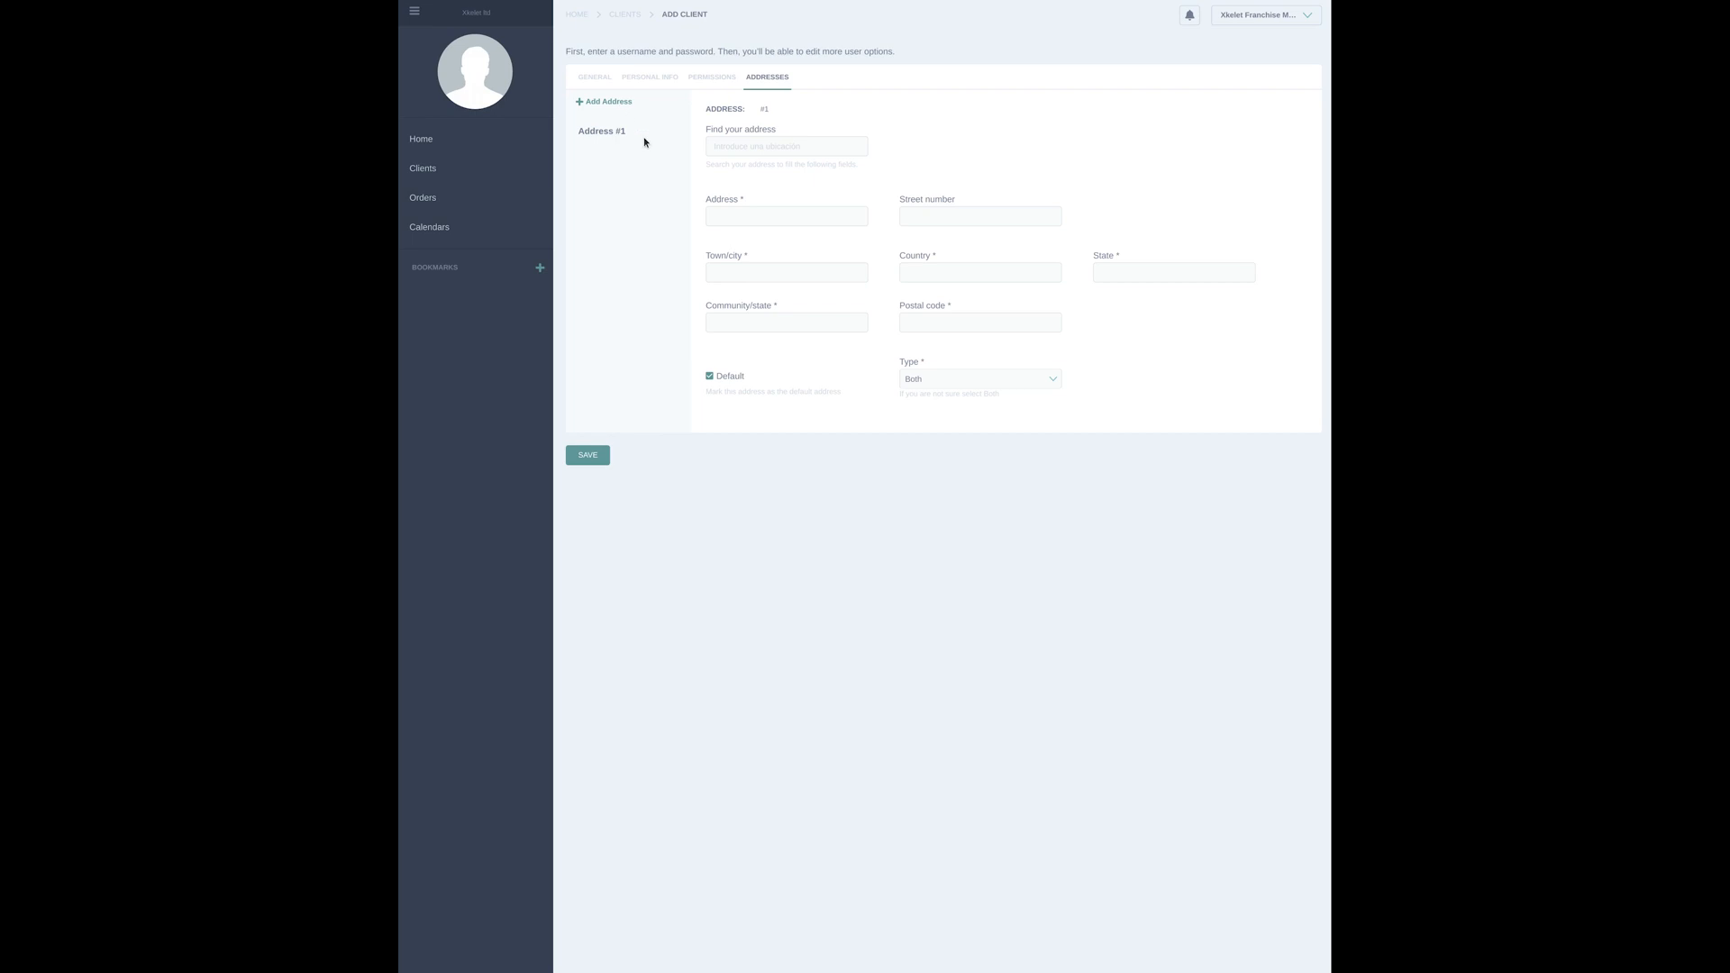
{"action": "type", "text": "1234"}
{"action": "left_click", "coordinate": [793, 165]}
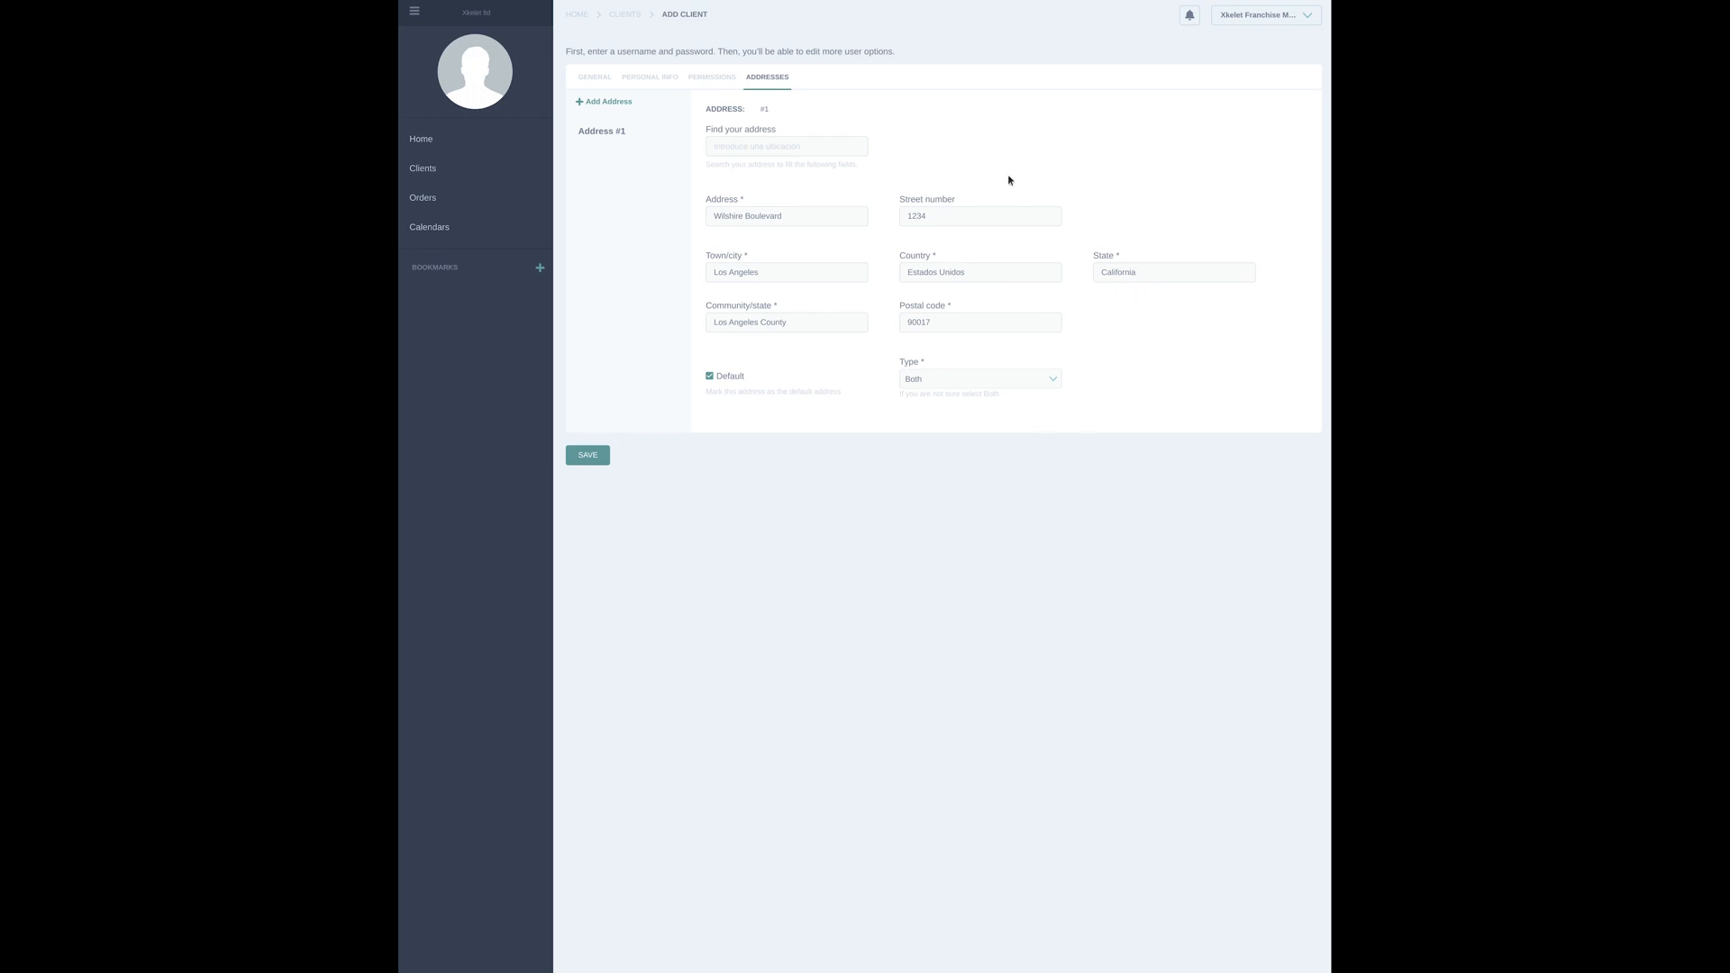
{"action": "left_click", "coordinate": [588, 455]}
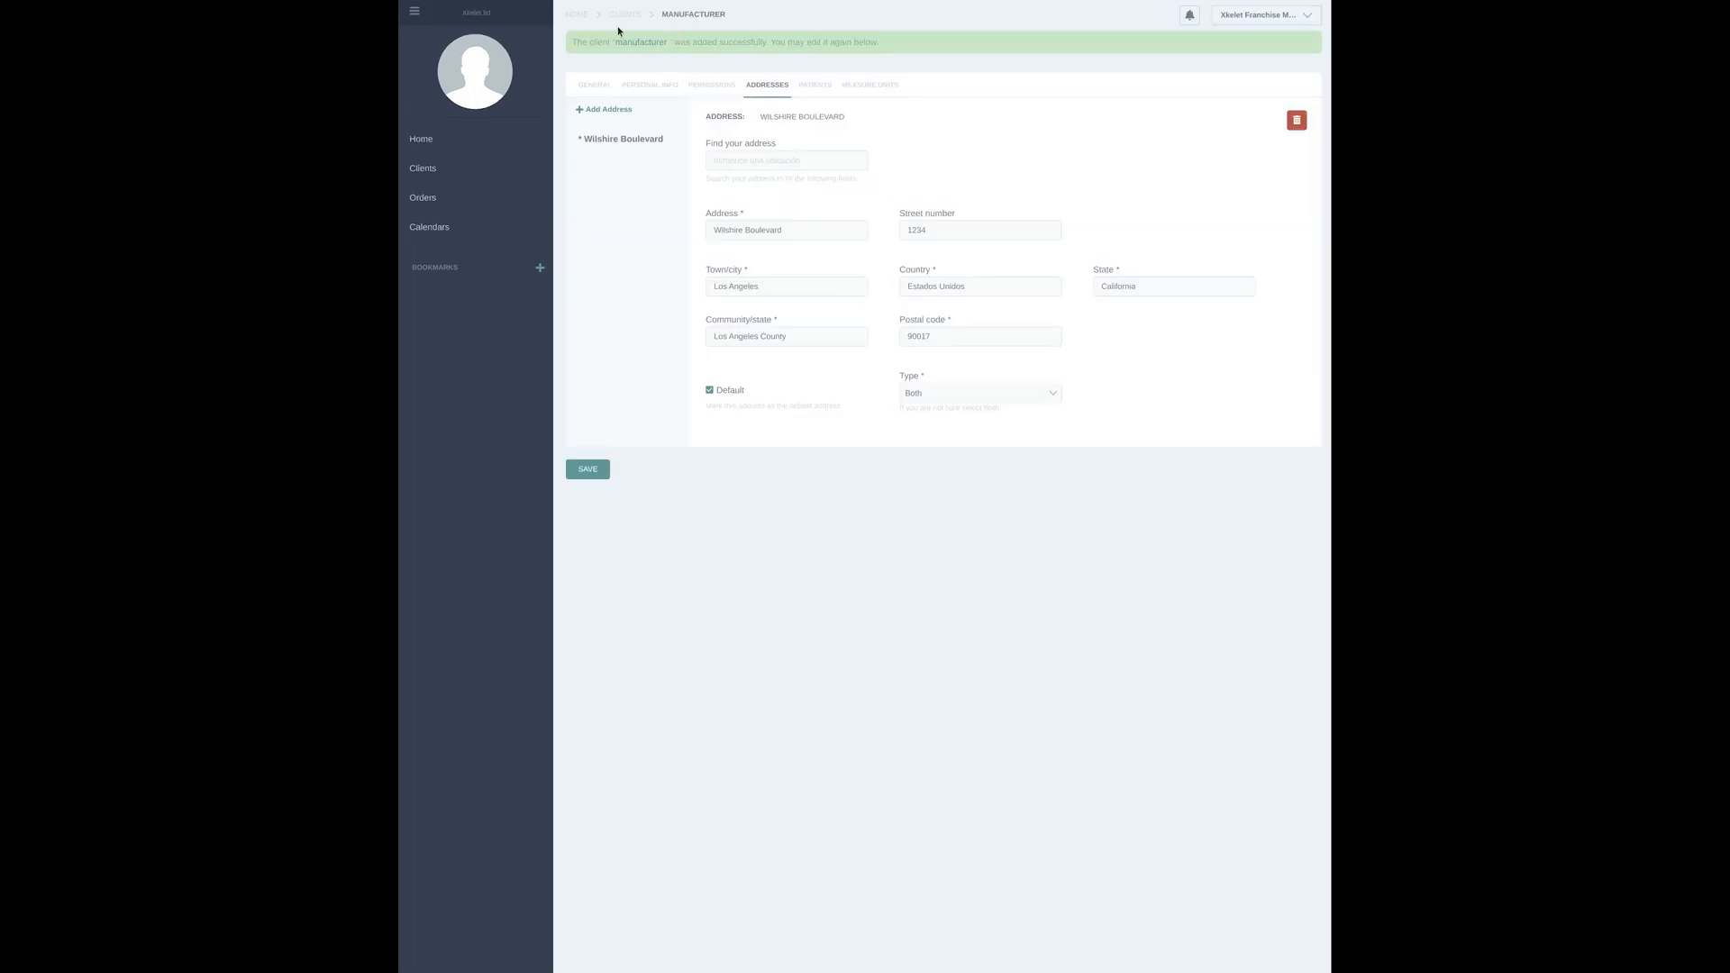
Open the franchise client's record, view its subordinate clients, and review the permissions of the "manufacturer" client
{"action": "left_click", "coordinate": [485, 171]}
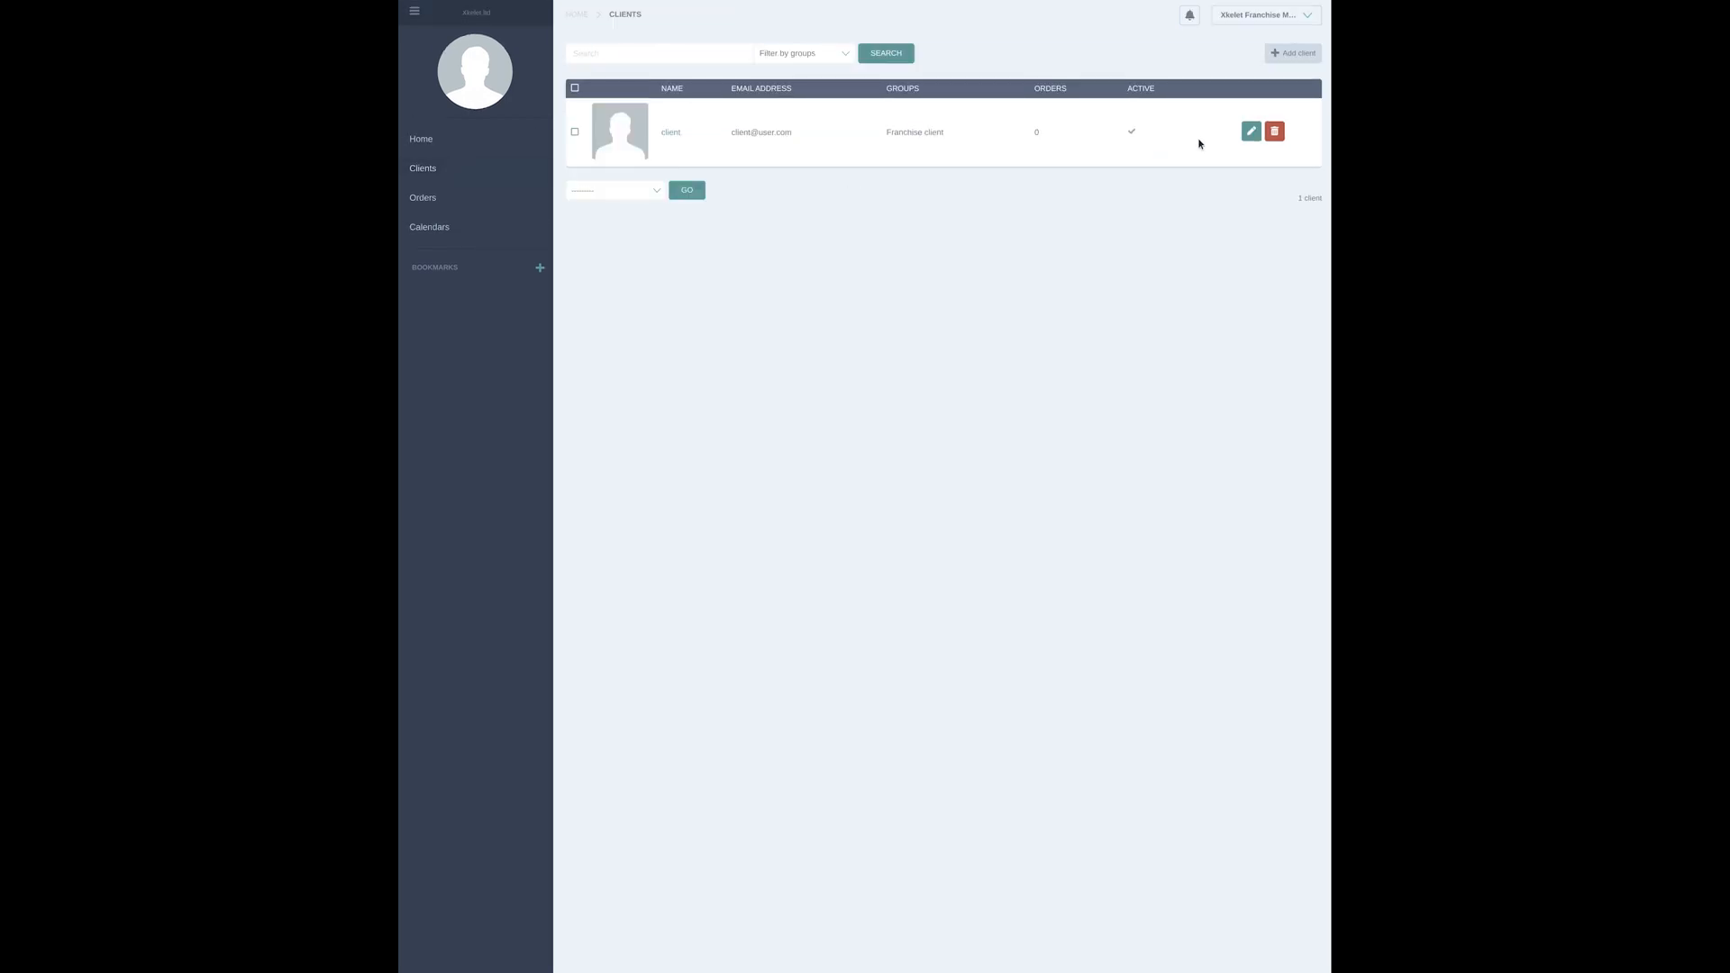
{"action": "left_click", "coordinate": [1251, 132]}
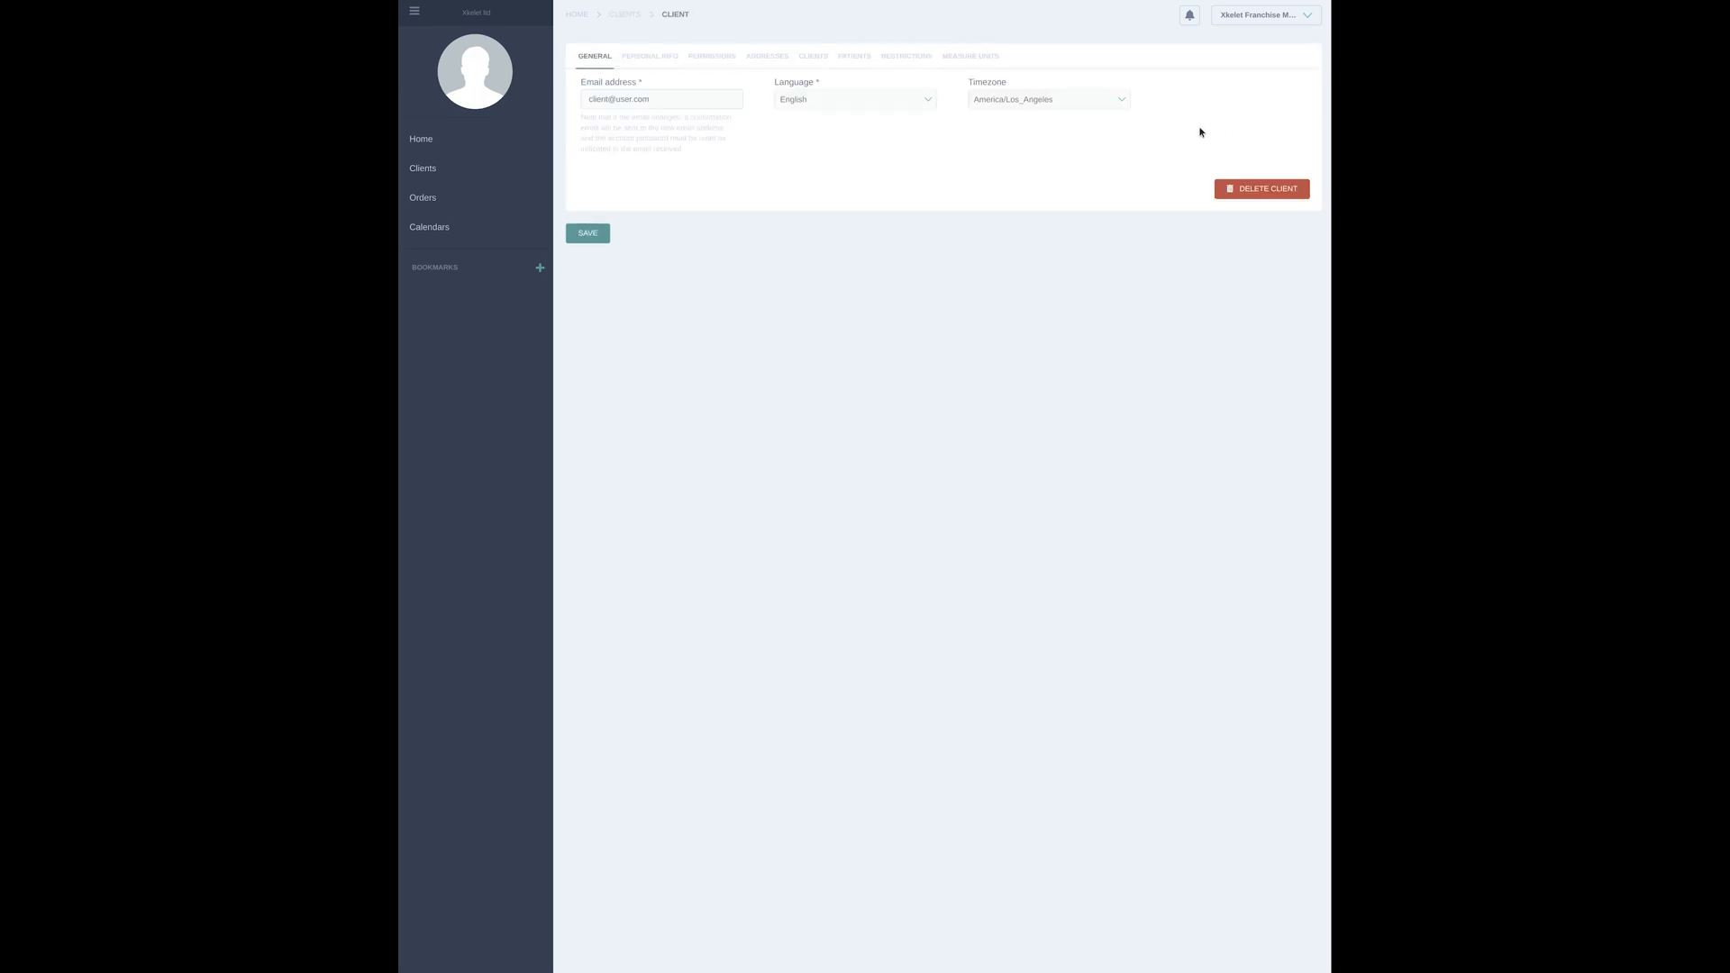
{"action": "left_click", "coordinate": [814, 55]}
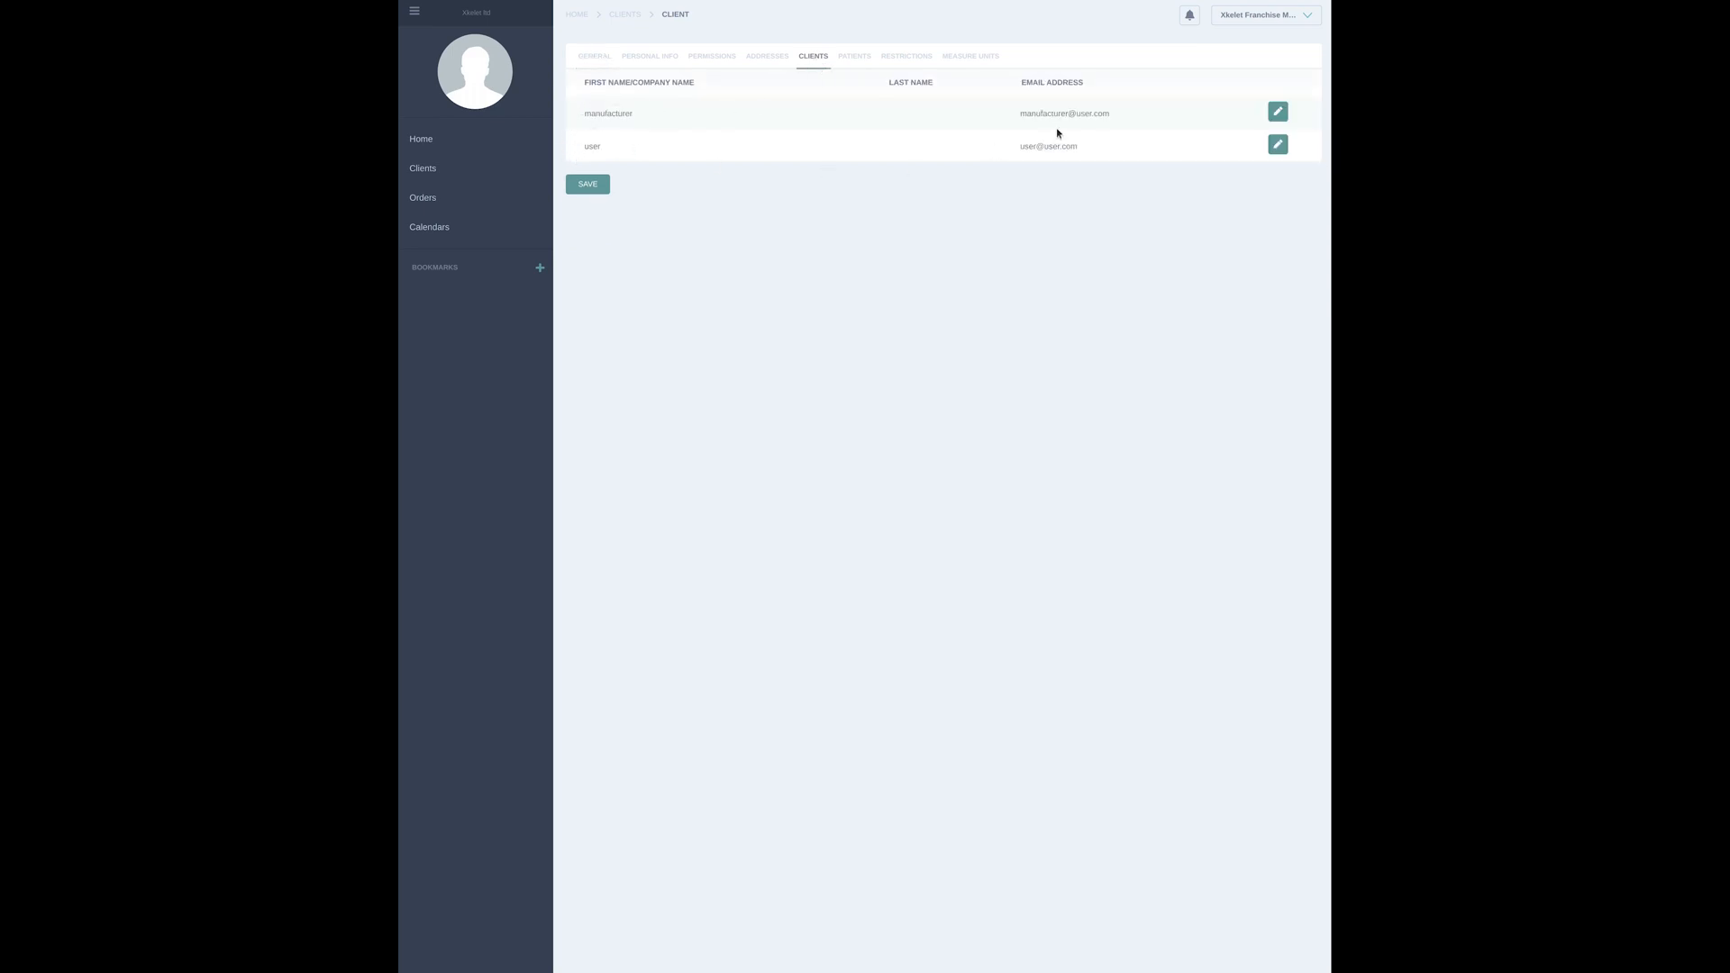
{"action": "left_click", "coordinate": [1277, 112]}
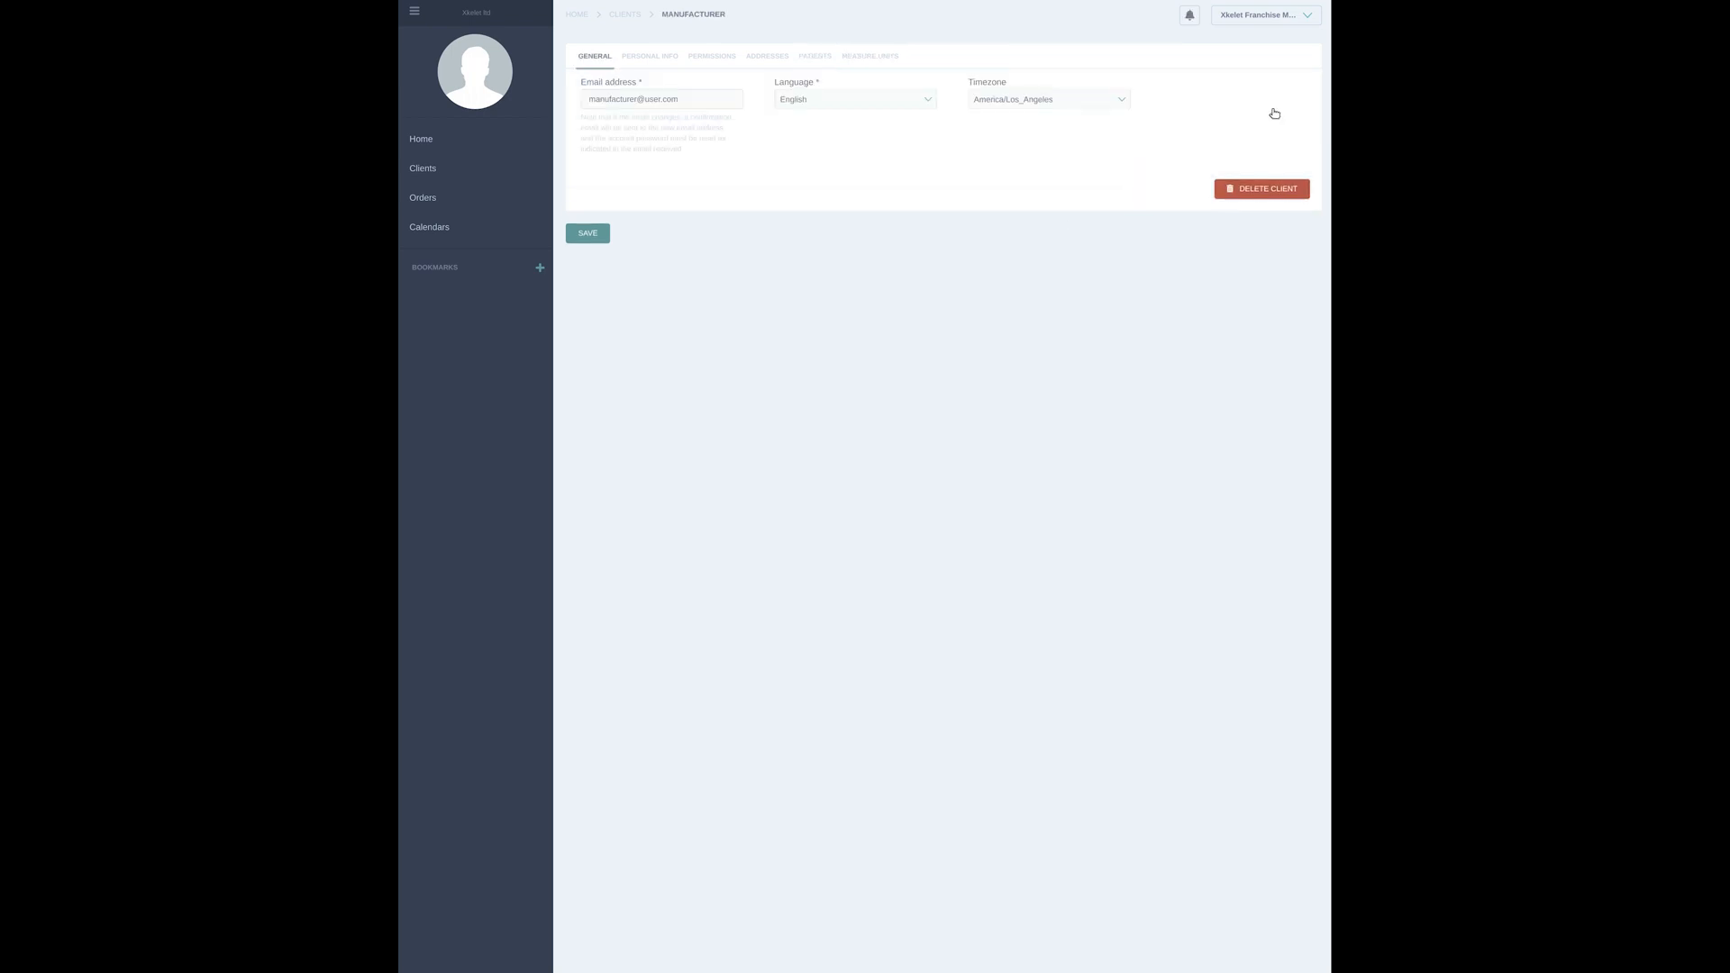
{"action": "left_click", "coordinate": [723, 59]}
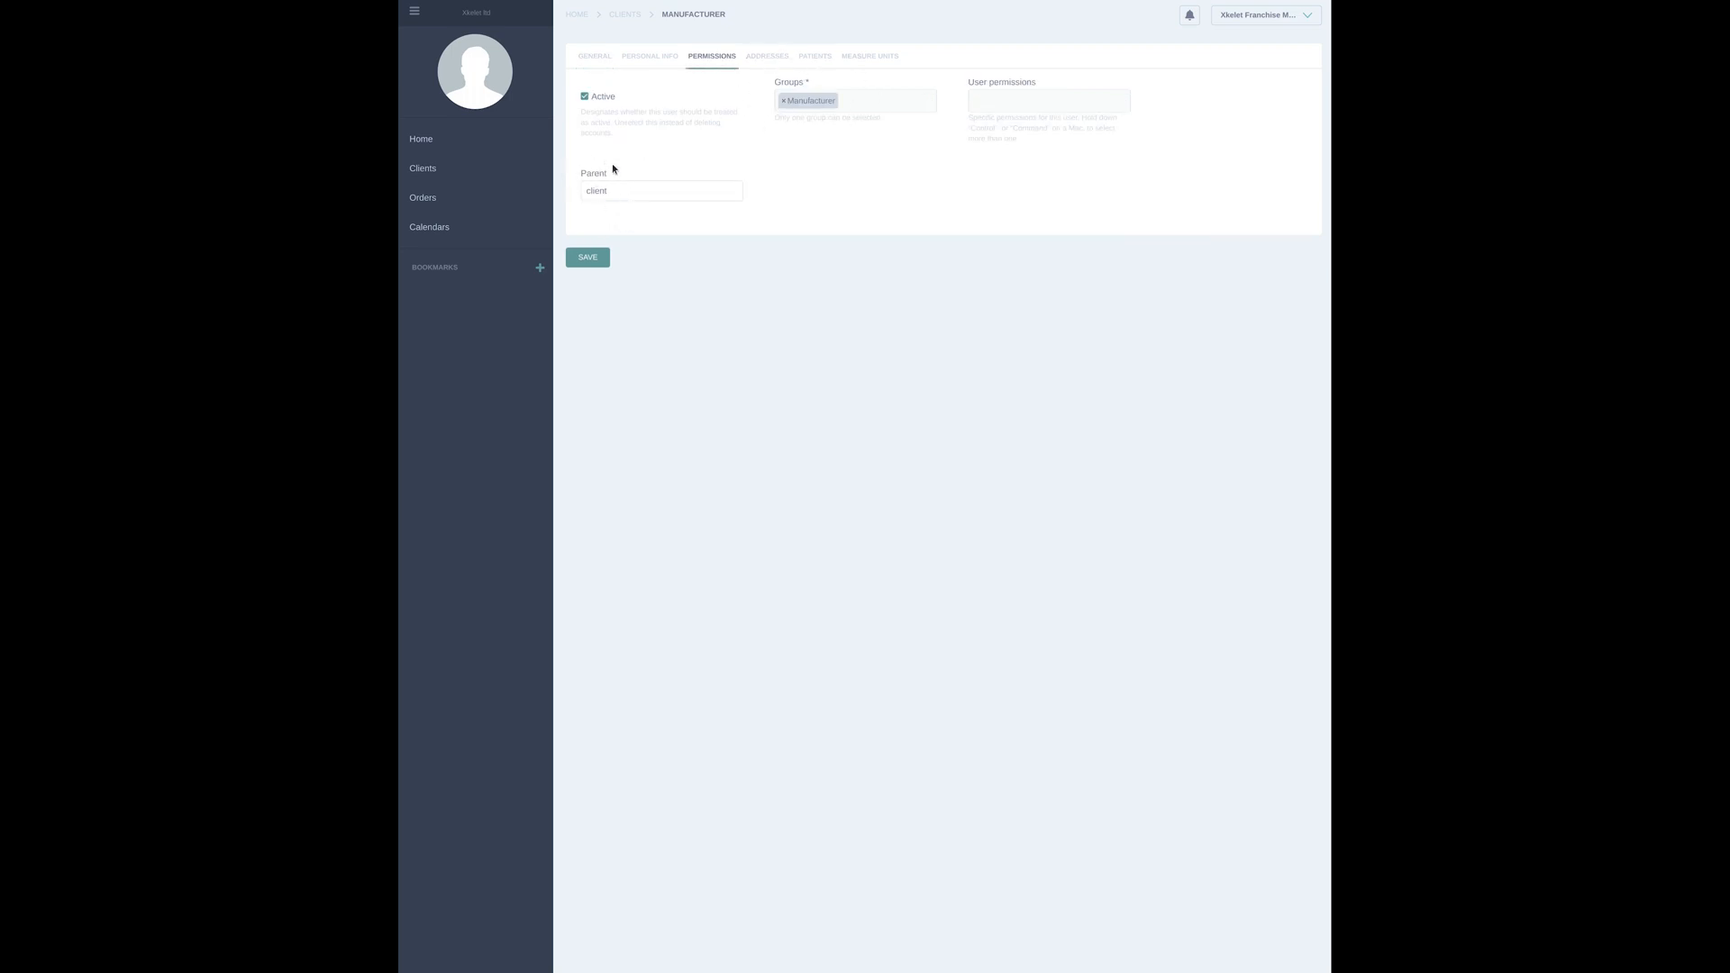
{"action": "left_click", "coordinate": [507, 172]}
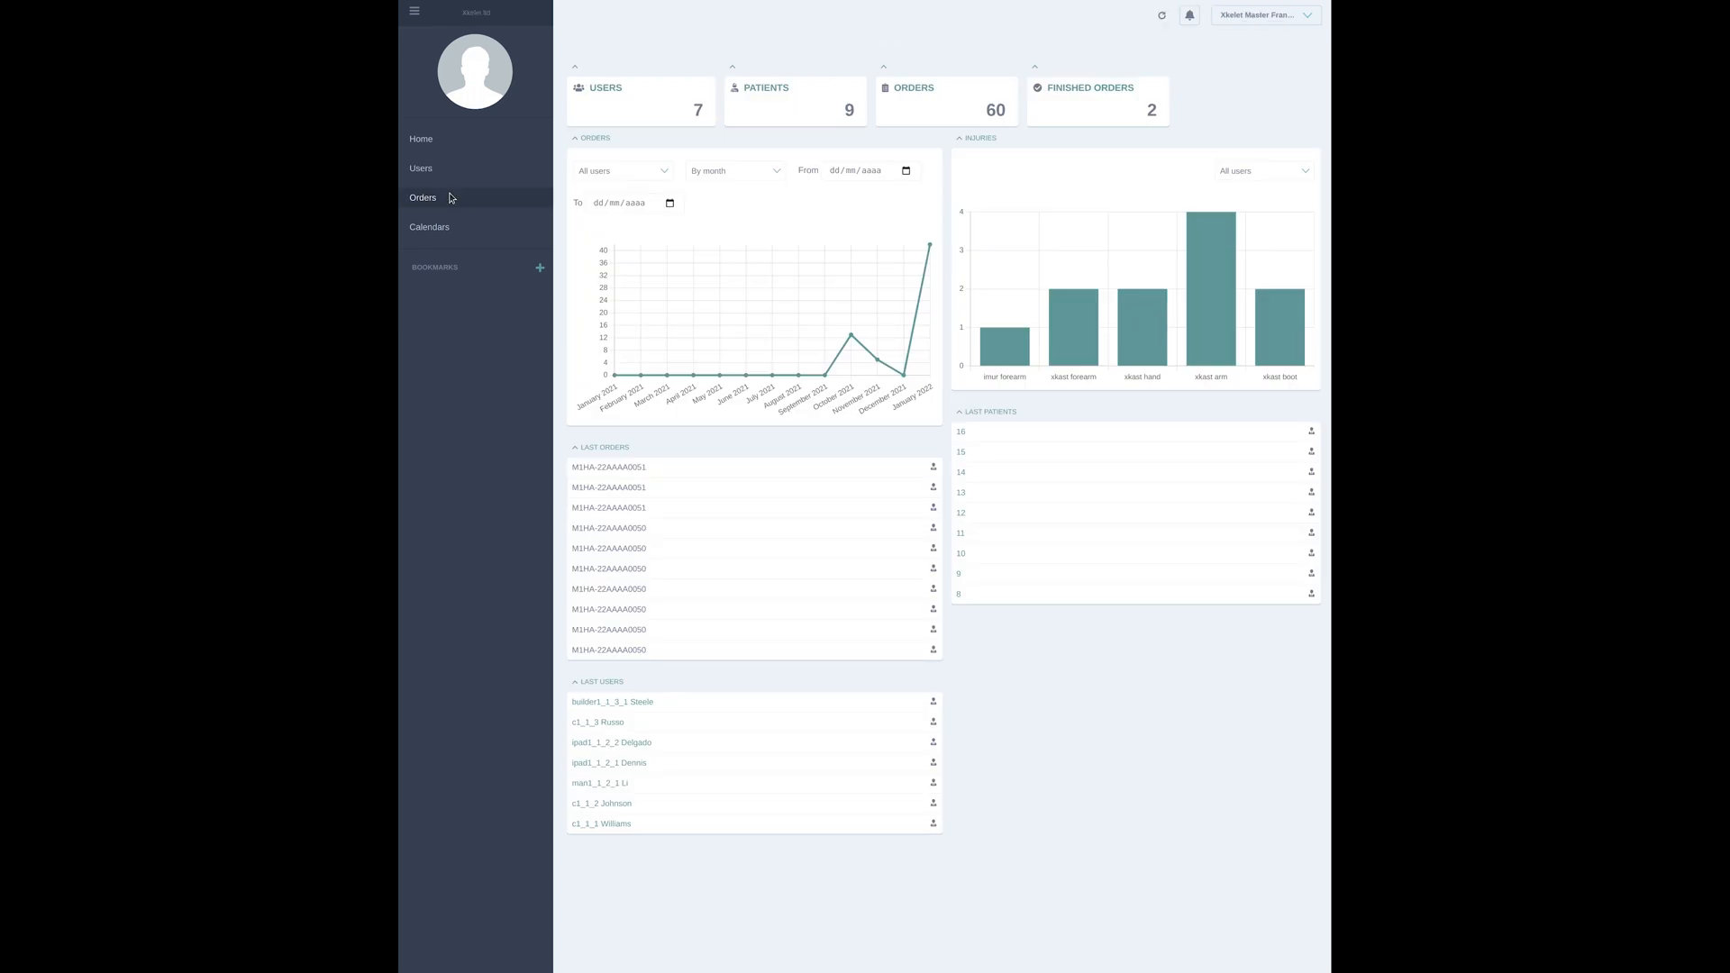
Open the orders list and filter it by the finished state, then by the pendent state
{"action": "left_click", "coordinate": [424, 197]}
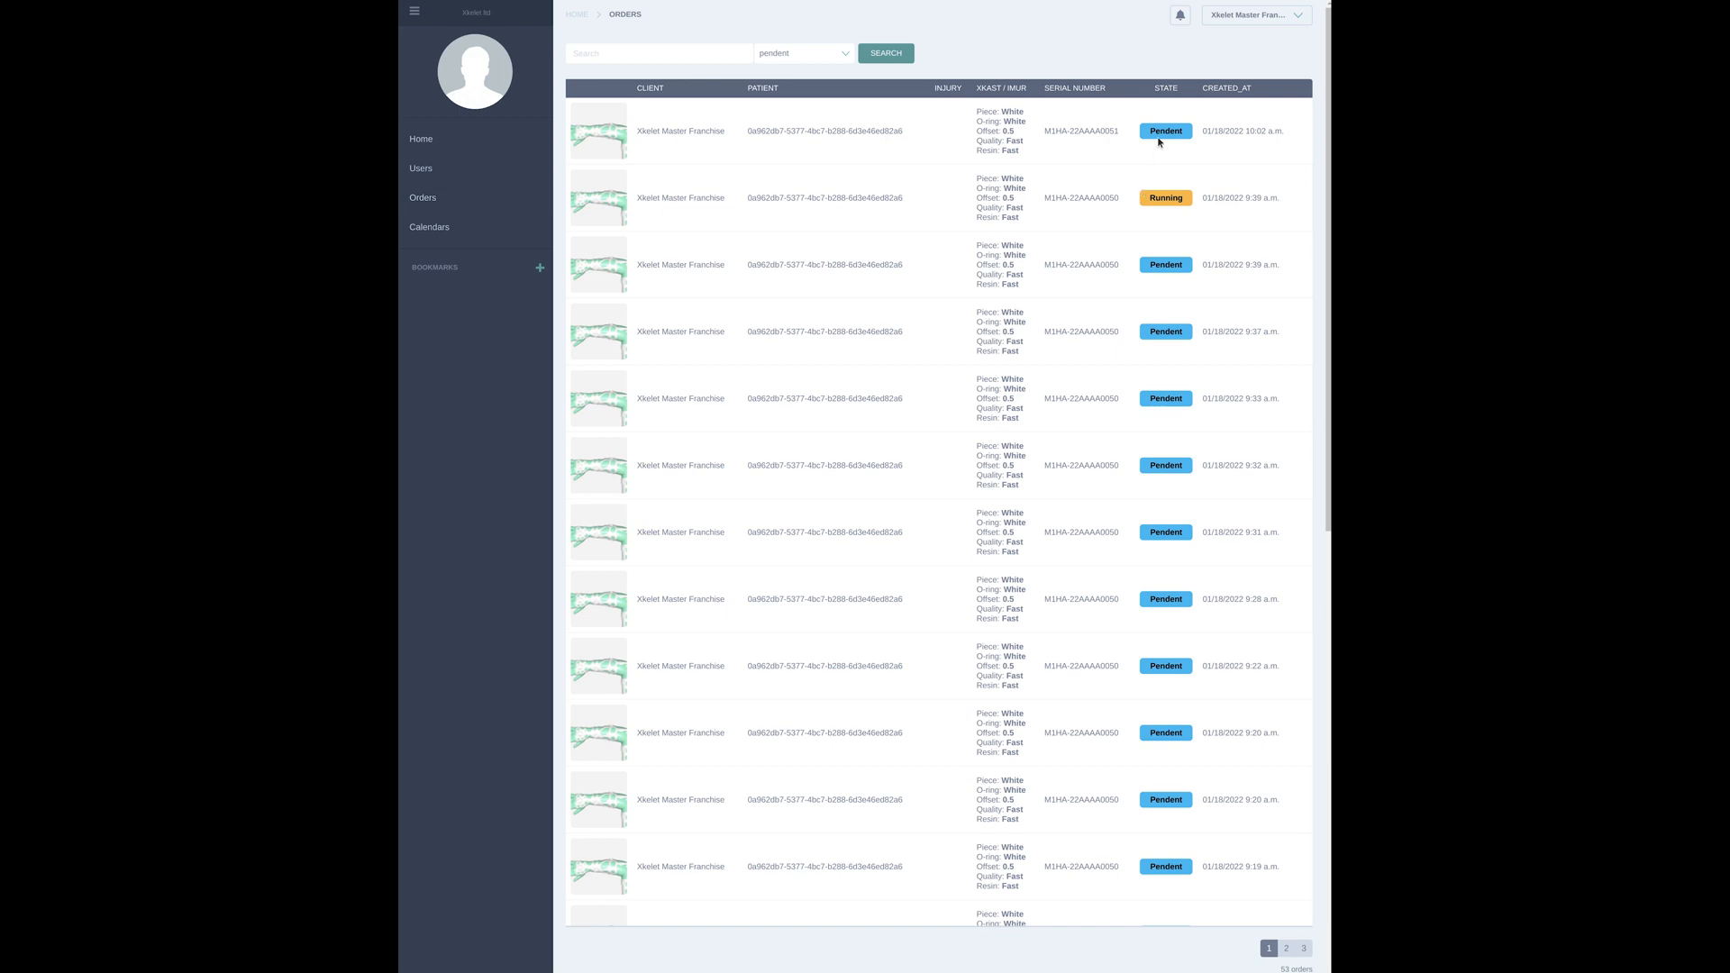
{"action": "left_click", "coordinate": [817, 56]}
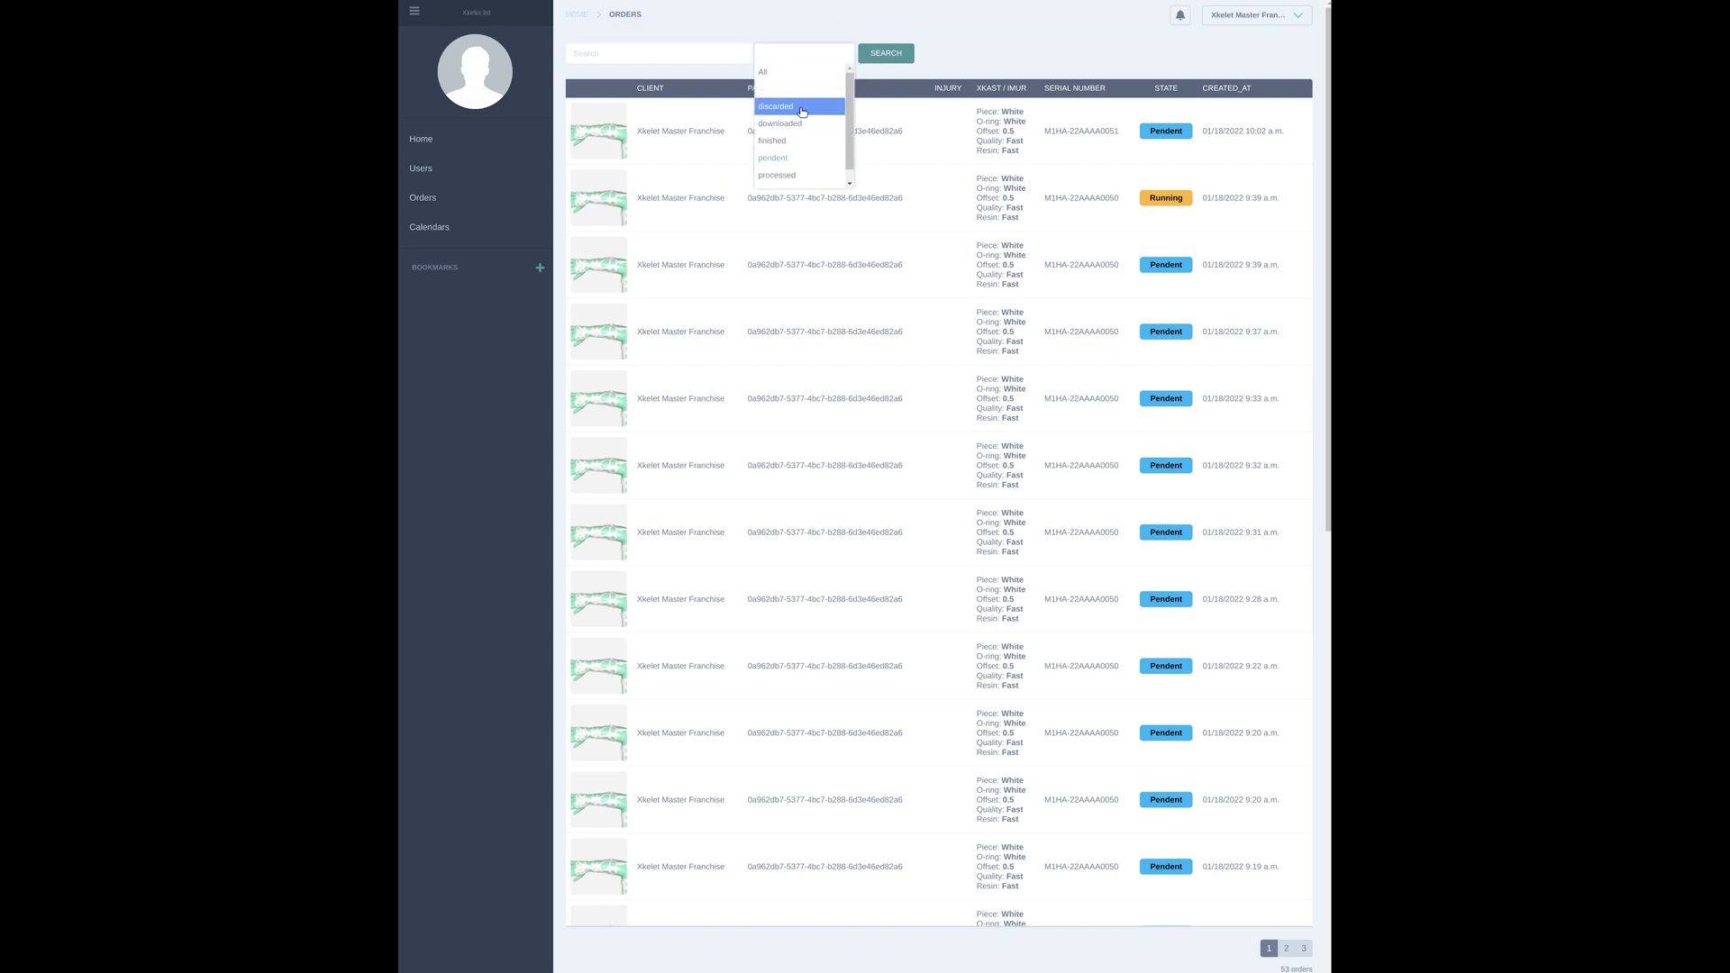
{"action": "left_click", "coordinate": [800, 143]}
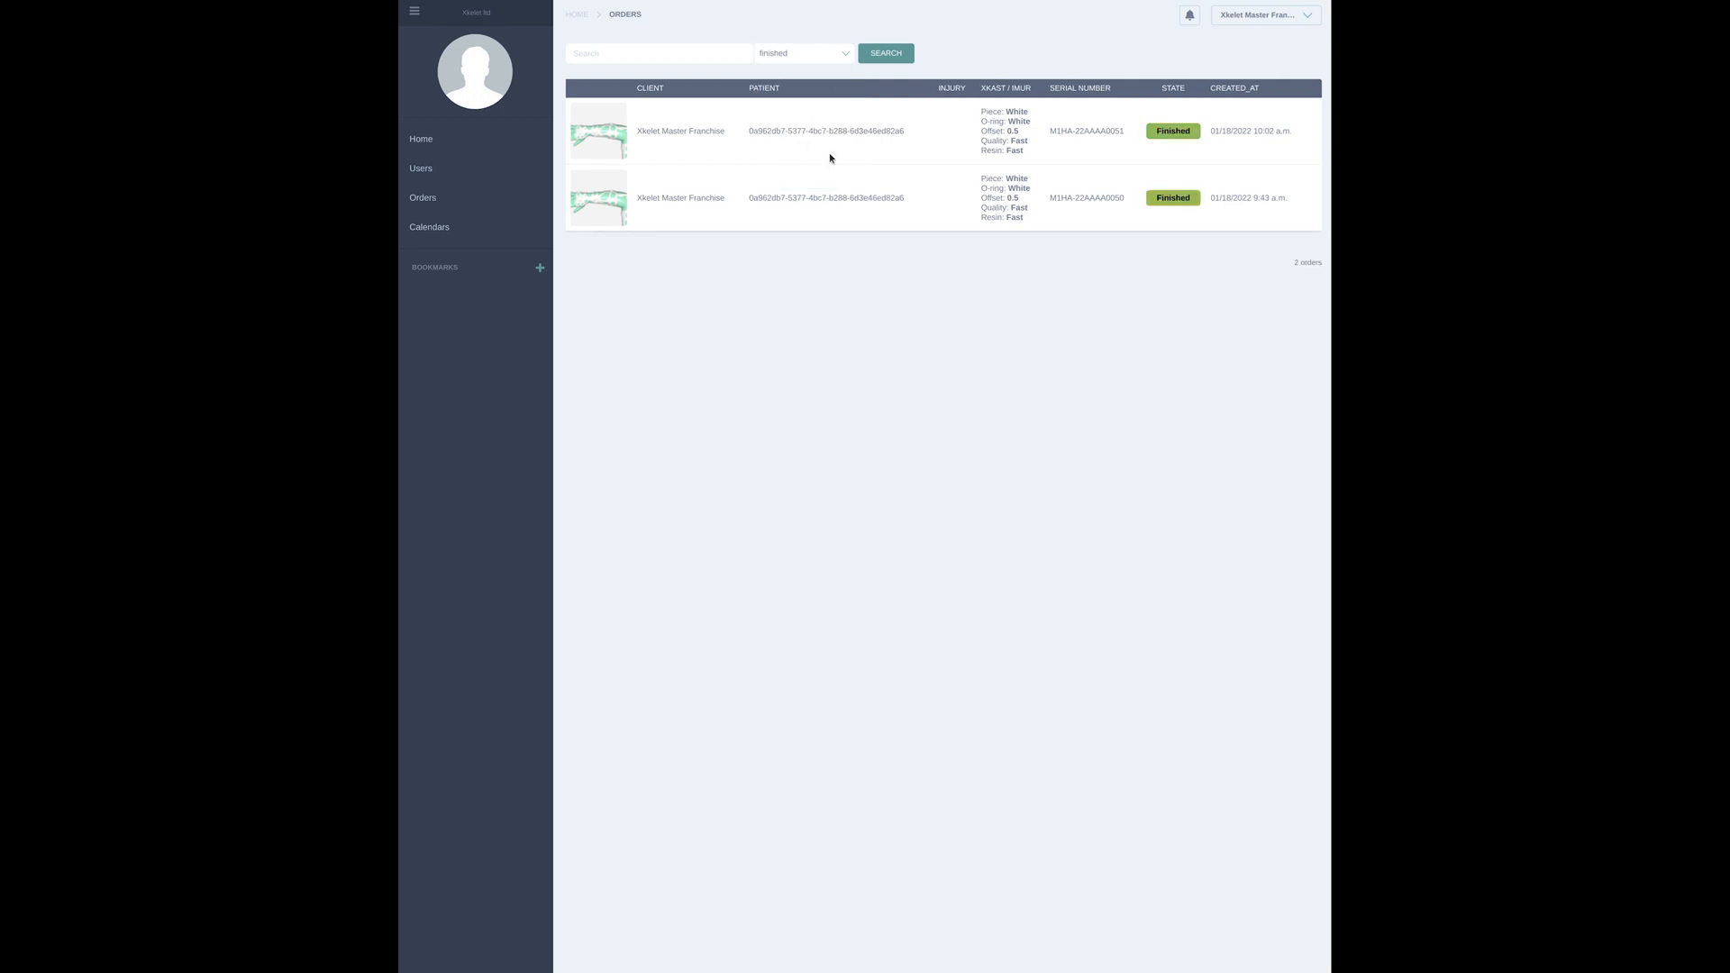
{"action": "left_click", "coordinate": [800, 56]}
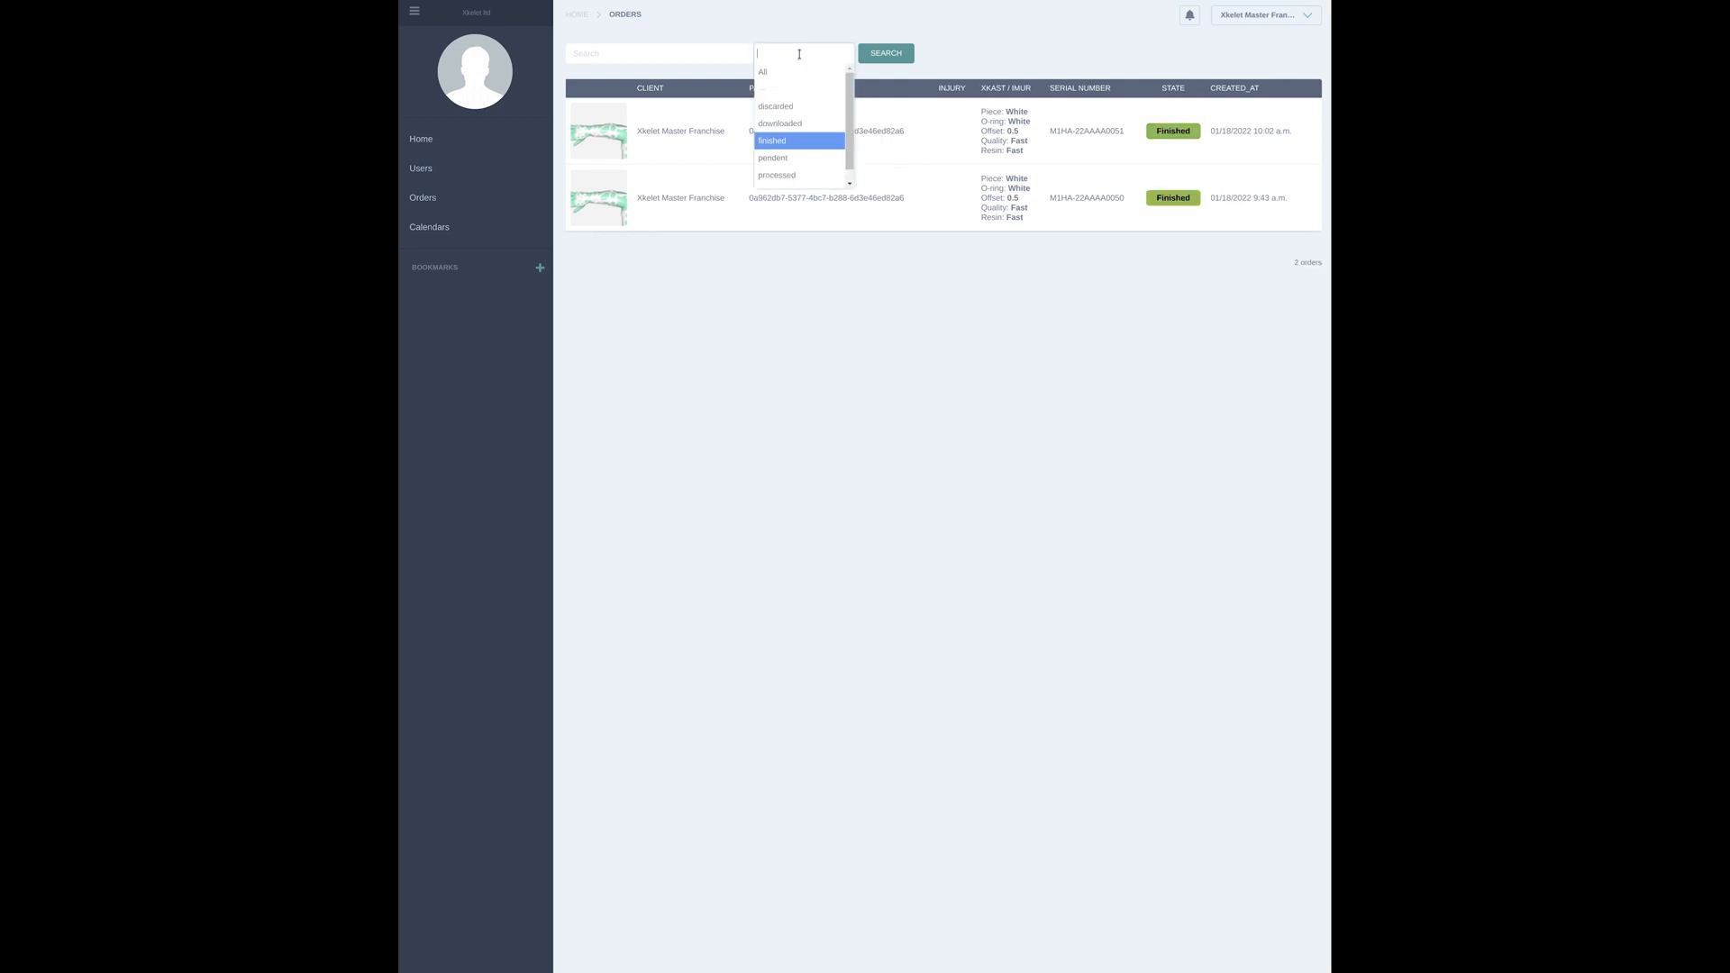
{"action": "left_click", "coordinate": [792, 158]}
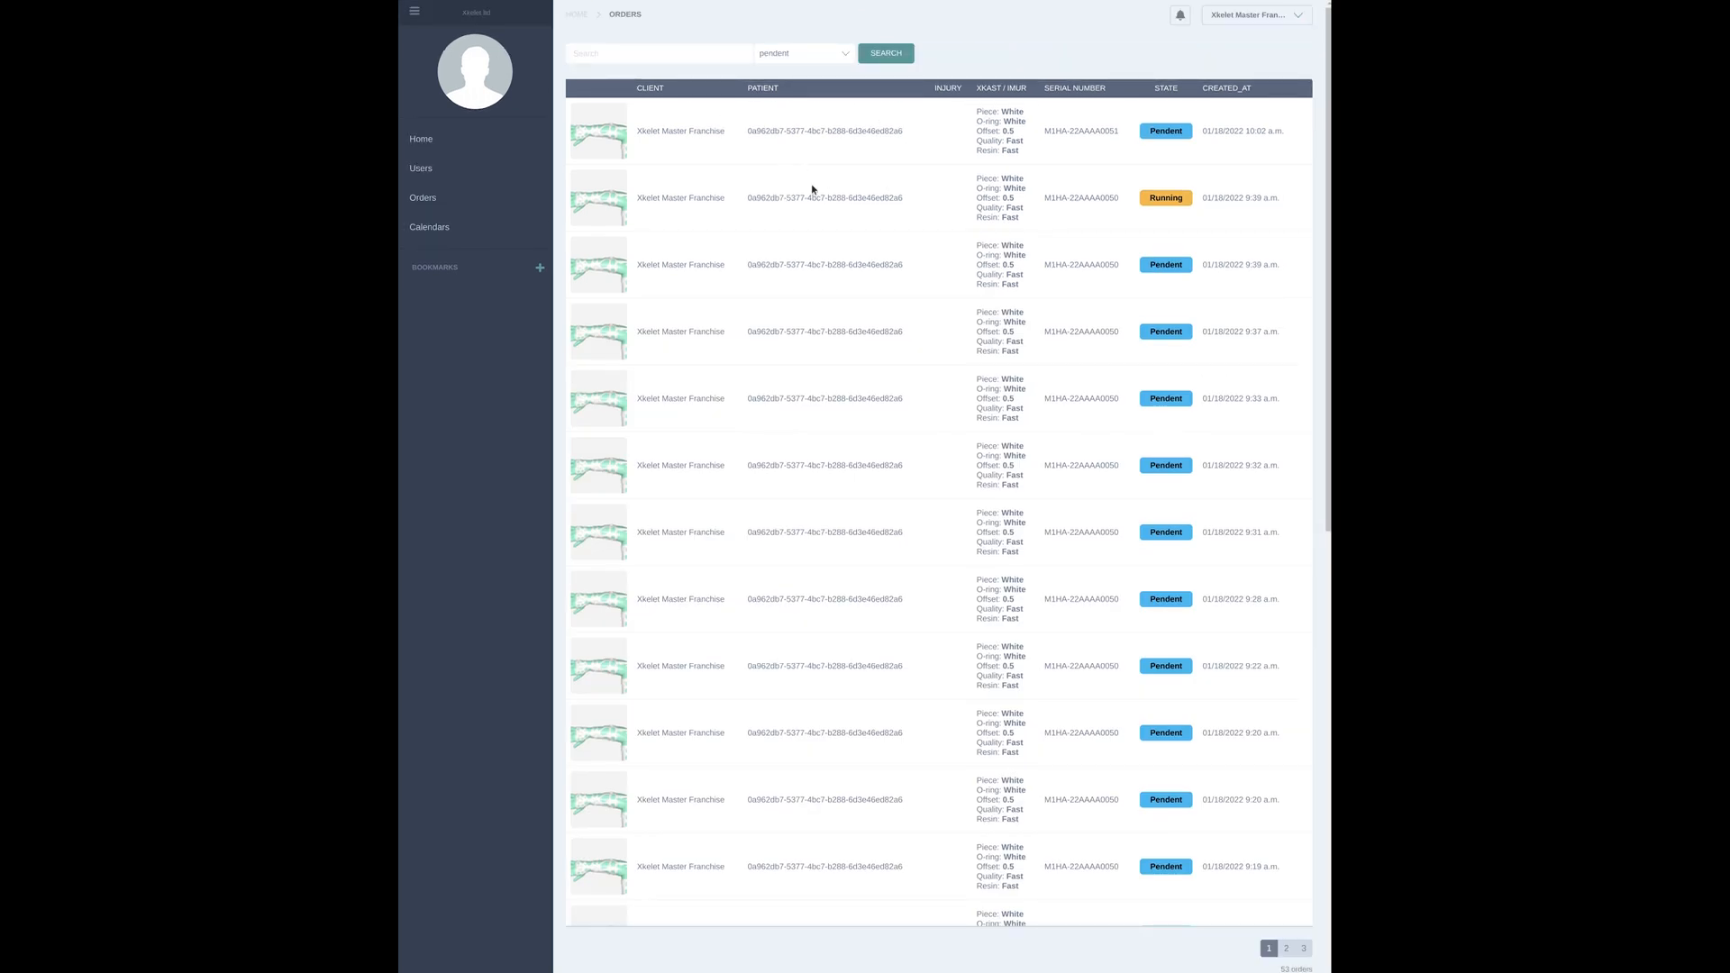
Filter the orders by the downloaded state, then set the filter to All
{"action": "left_click", "coordinate": [795, 57]}
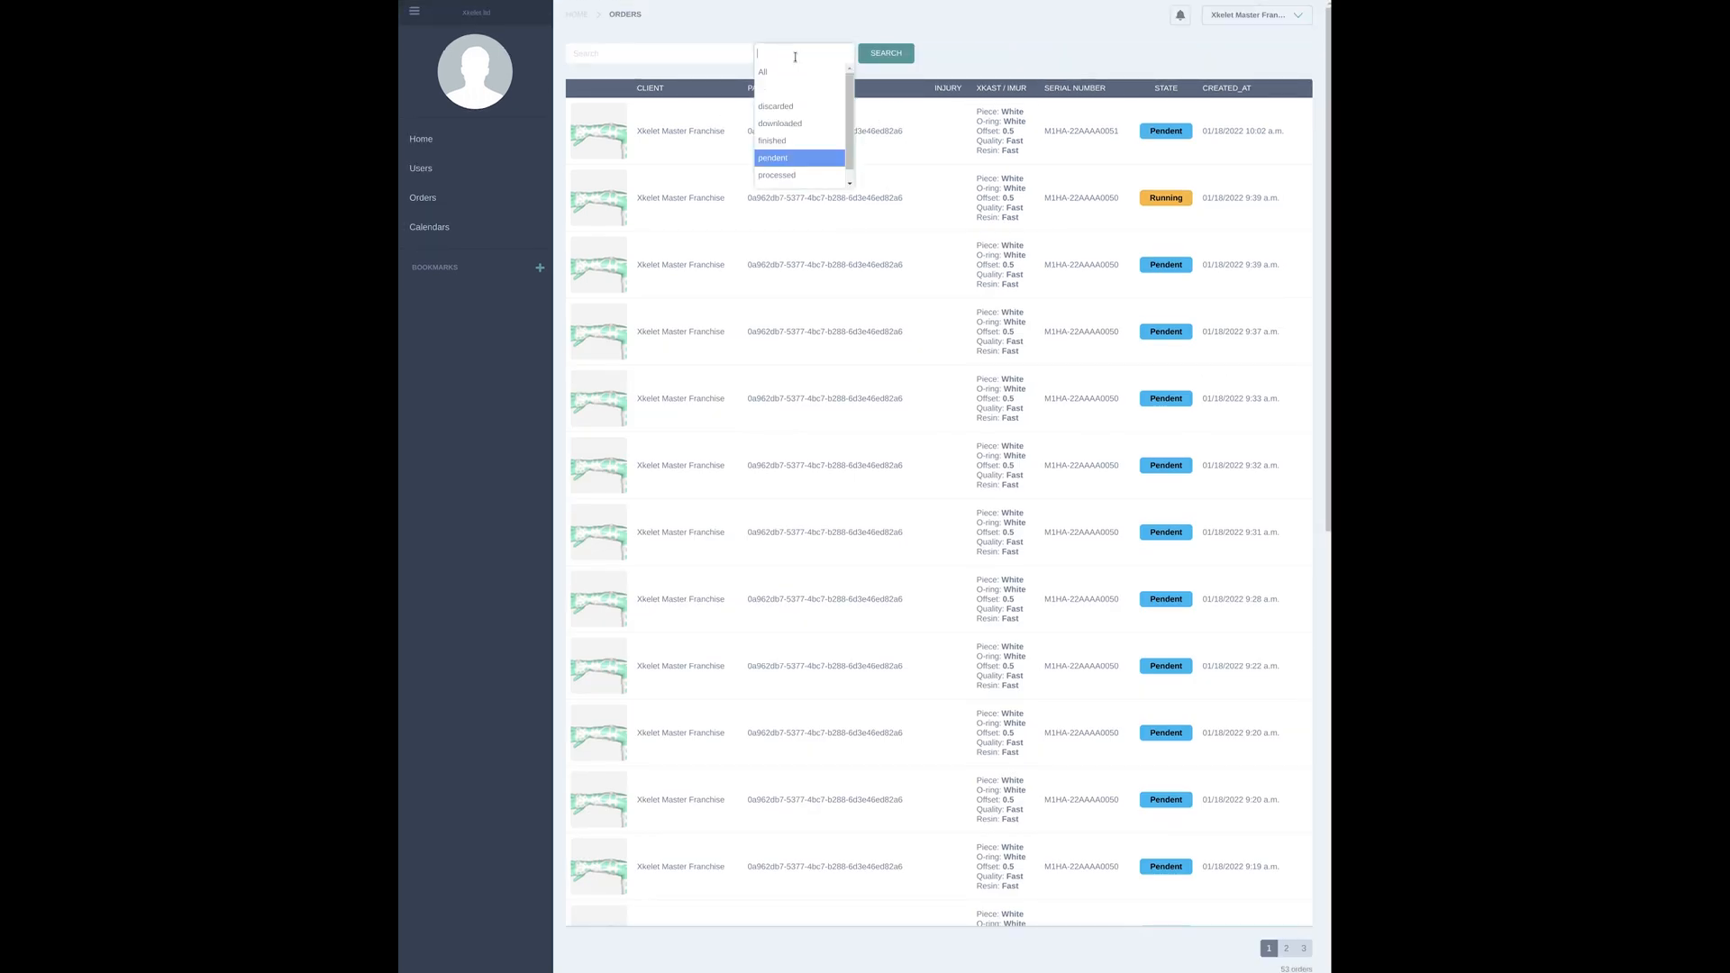
{"action": "left_click", "coordinate": [791, 124]}
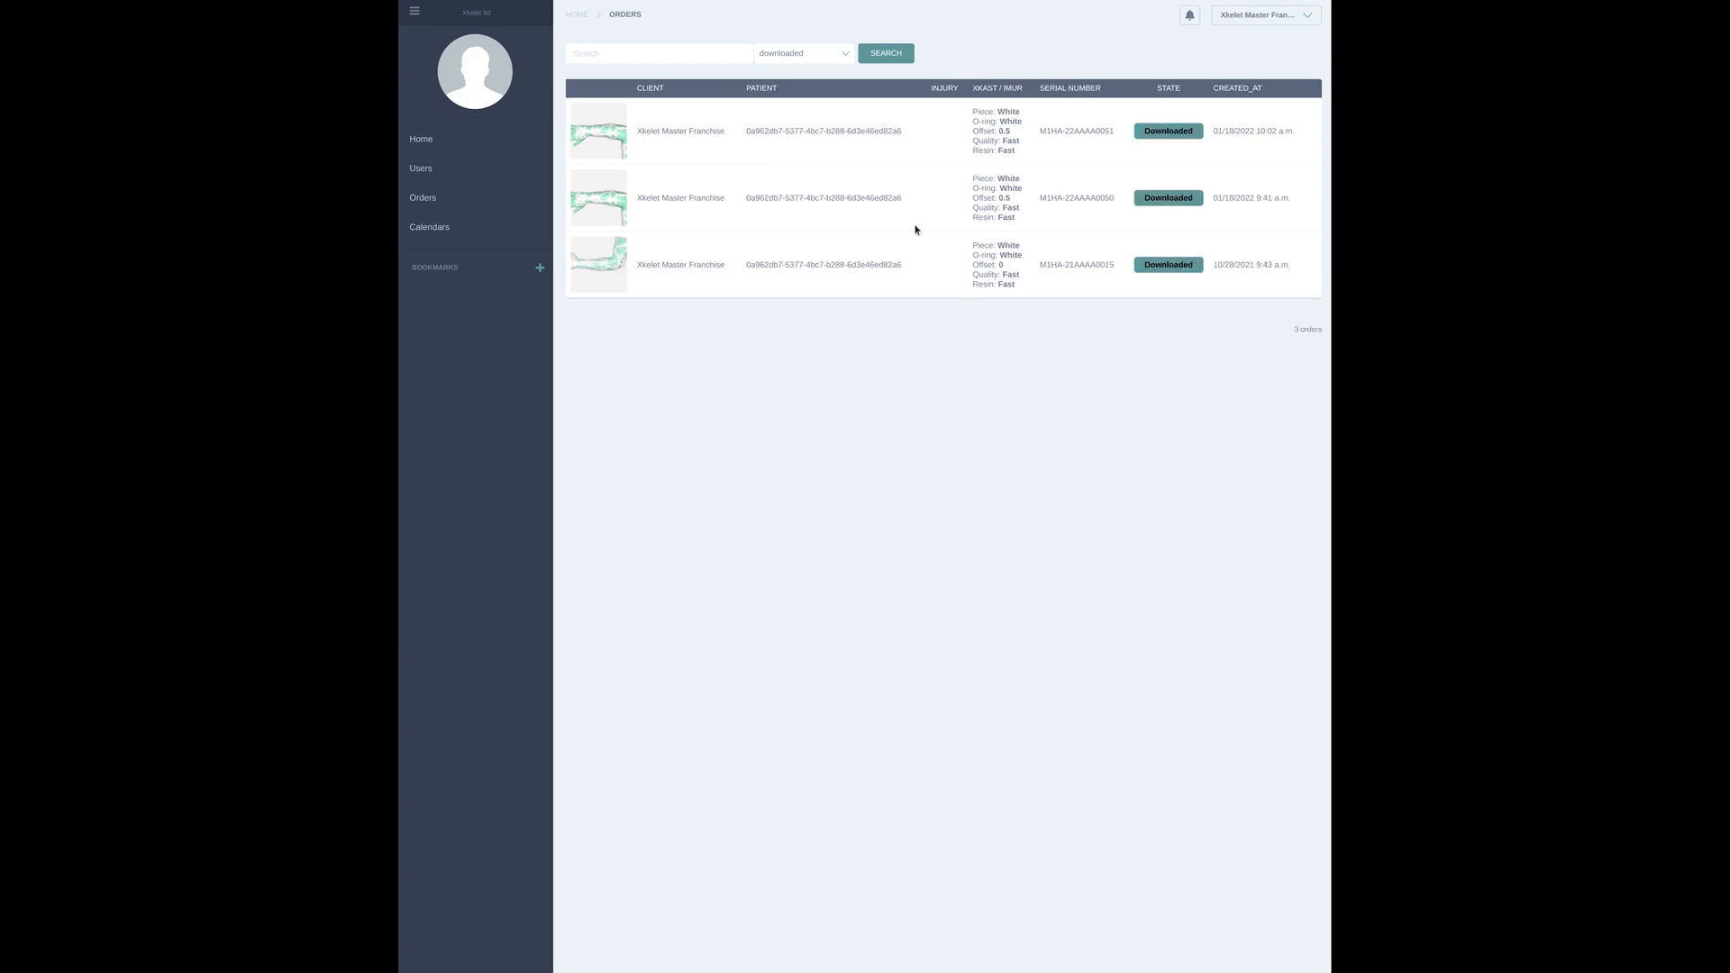
{"action": "left_click", "coordinate": [806, 56]}
{"action": "left_click", "coordinate": [778, 76]}
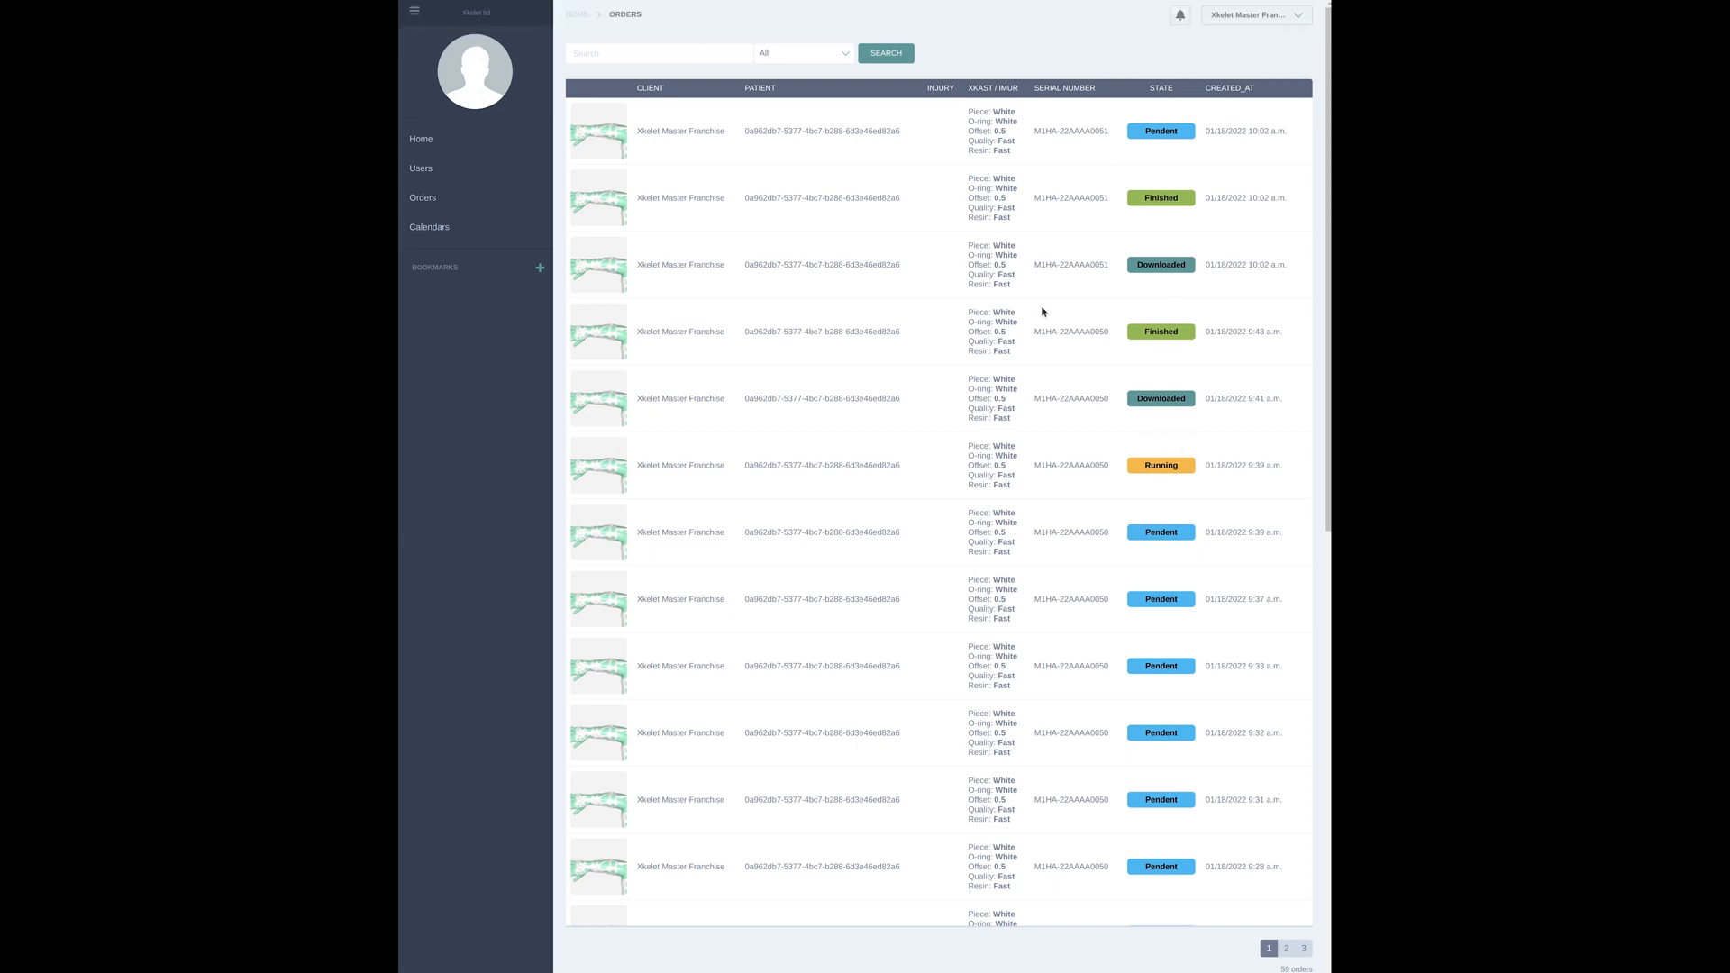
Open the calendar, browse back two months, return to January 2022 and inspect the orders on the 17th and 18th
{"action": "left_click", "coordinate": [480, 234]}
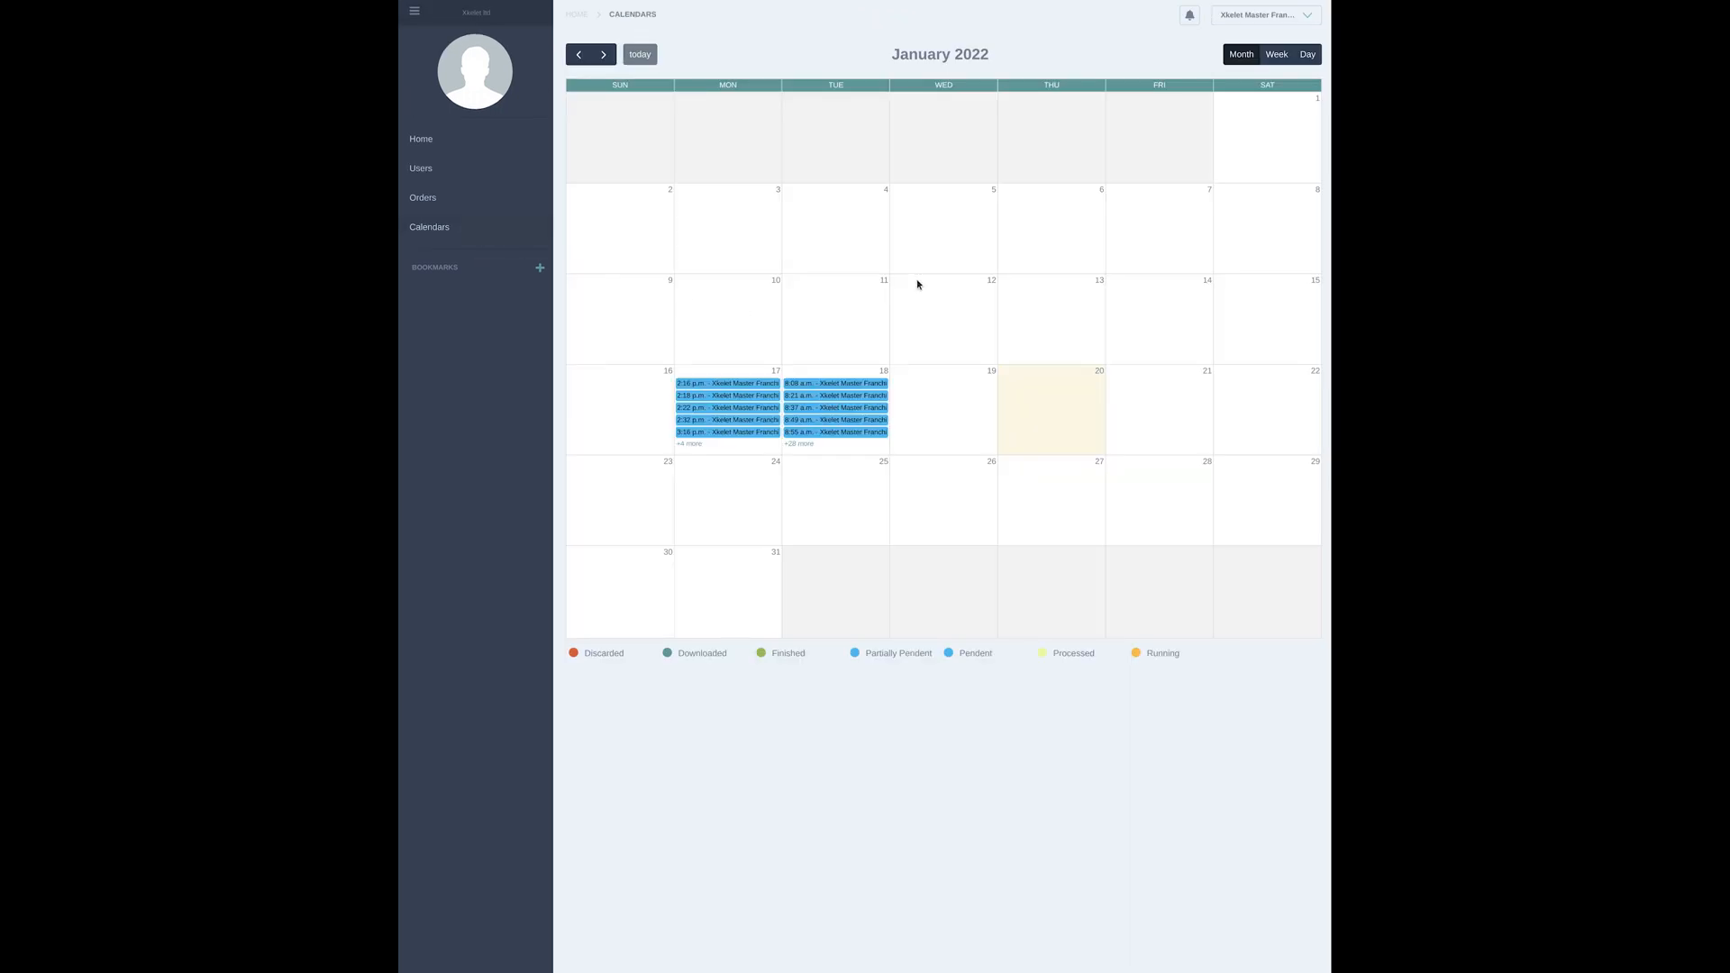
{"action": "left_click", "coordinate": [588, 57]}
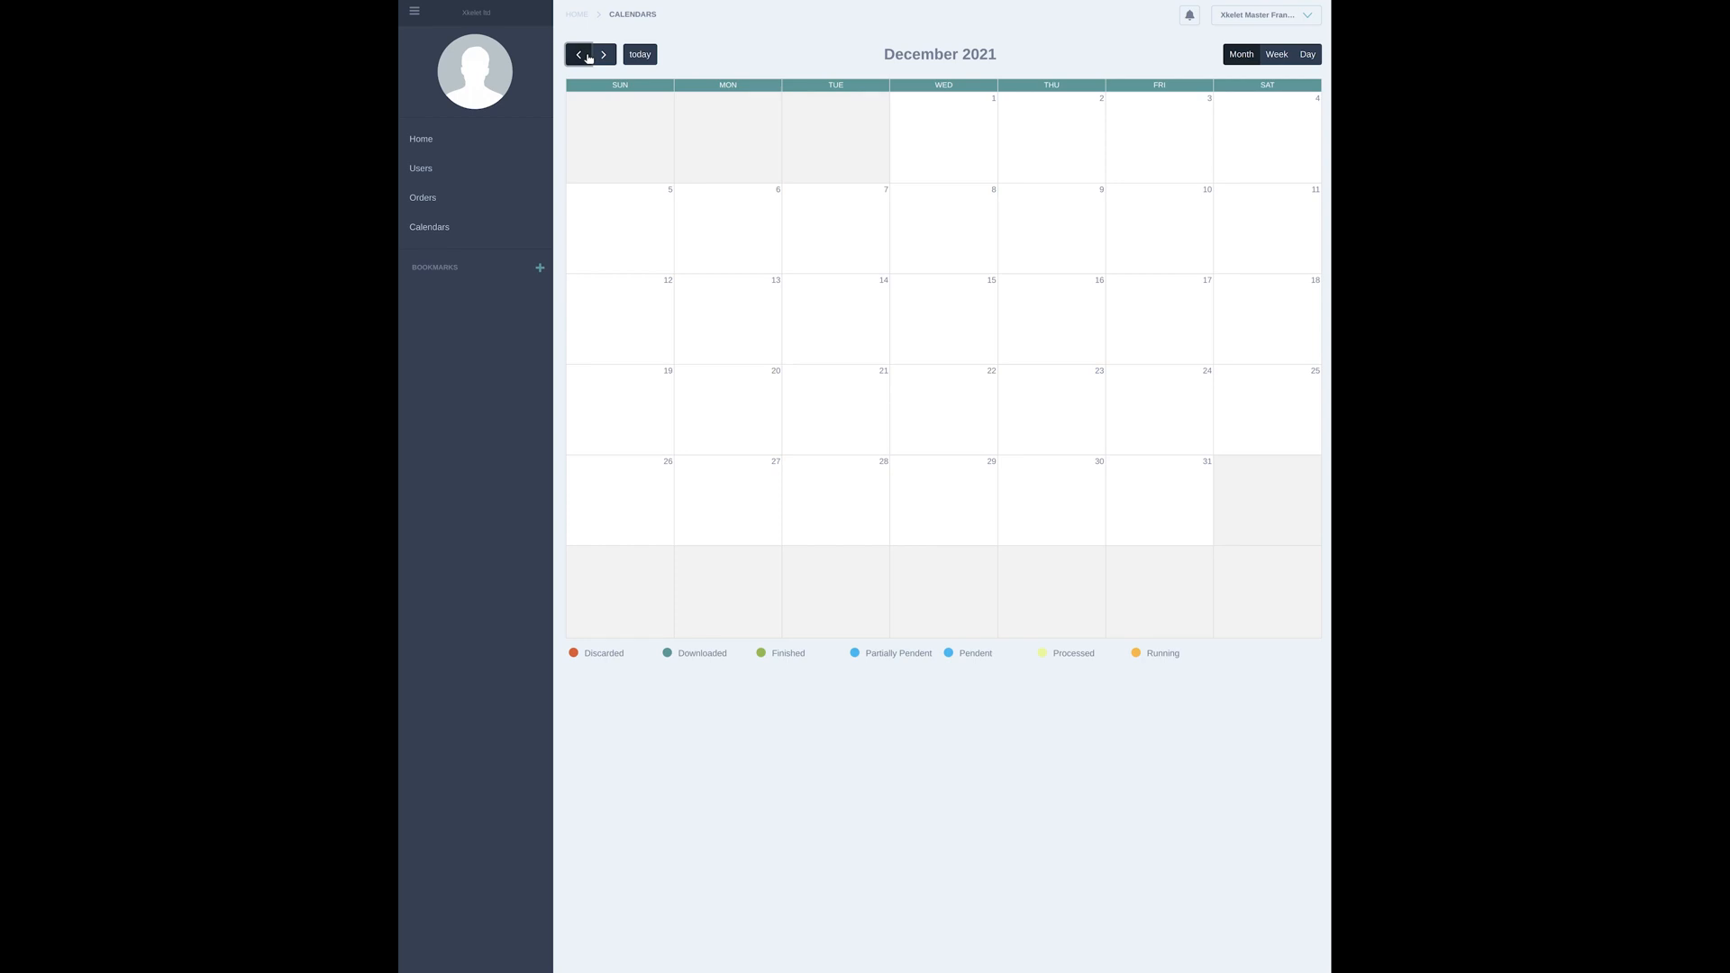
{"action": "left_click", "coordinate": [587, 57]}
{"action": "left_click", "coordinate": [604, 57]}
{"action": "left_click", "coordinate": [604, 56]}
{"action": "mouse_move", "coordinate": [736, 398]}
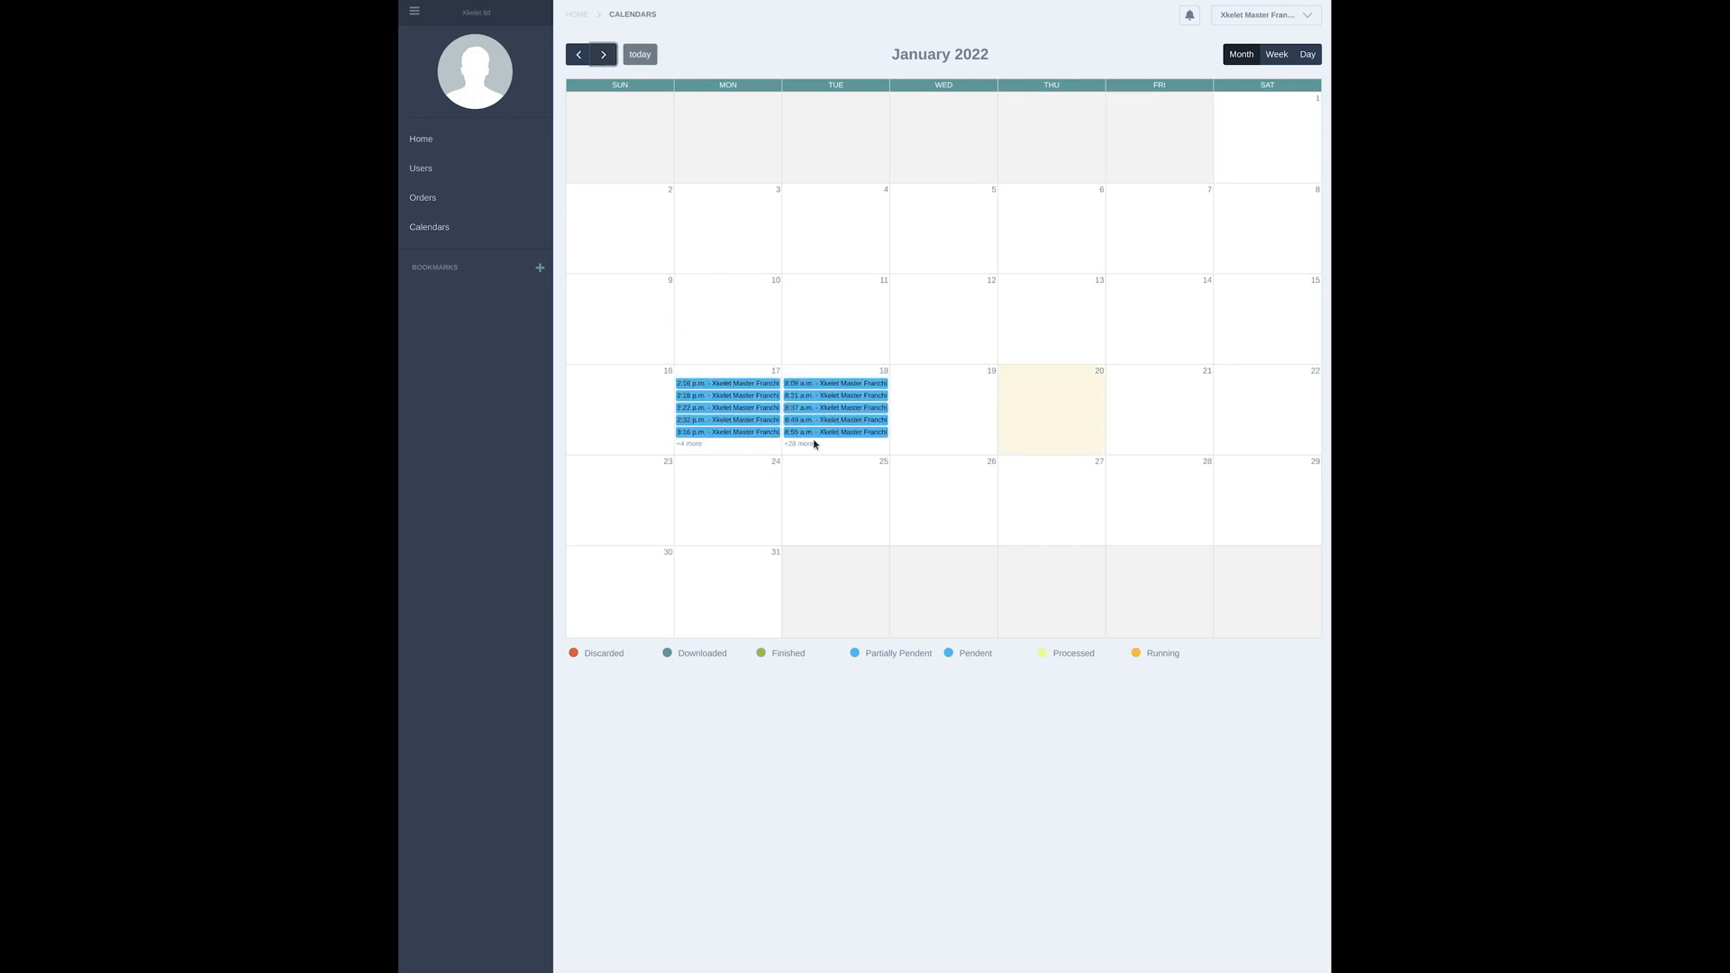
{"action": "mouse_move", "coordinate": [817, 382]}
Preview the calendar's week and day views, and go back to the month view of January 2022
{"action": "left_click", "coordinate": [1280, 54]}
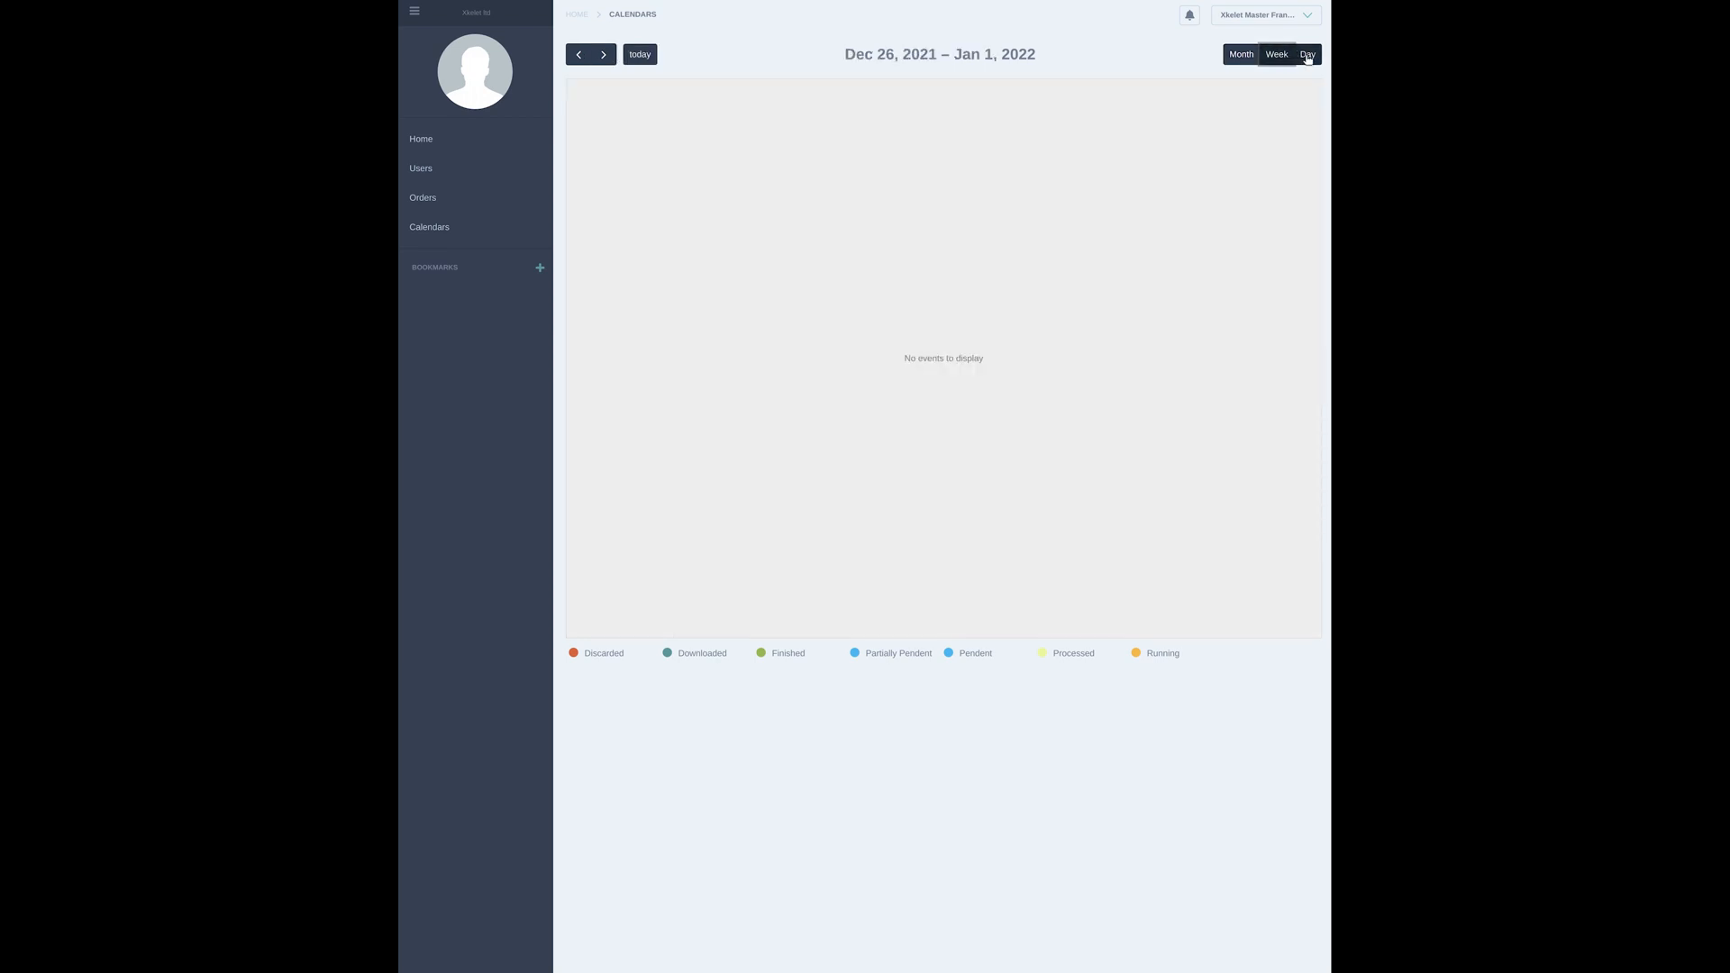
{"action": "left_click", "coordinate": [580, 54]}
{"action": "left_click", "coordinate": [597, 56]}
{"action": "left_click", "coordinate": [1308, 57]}
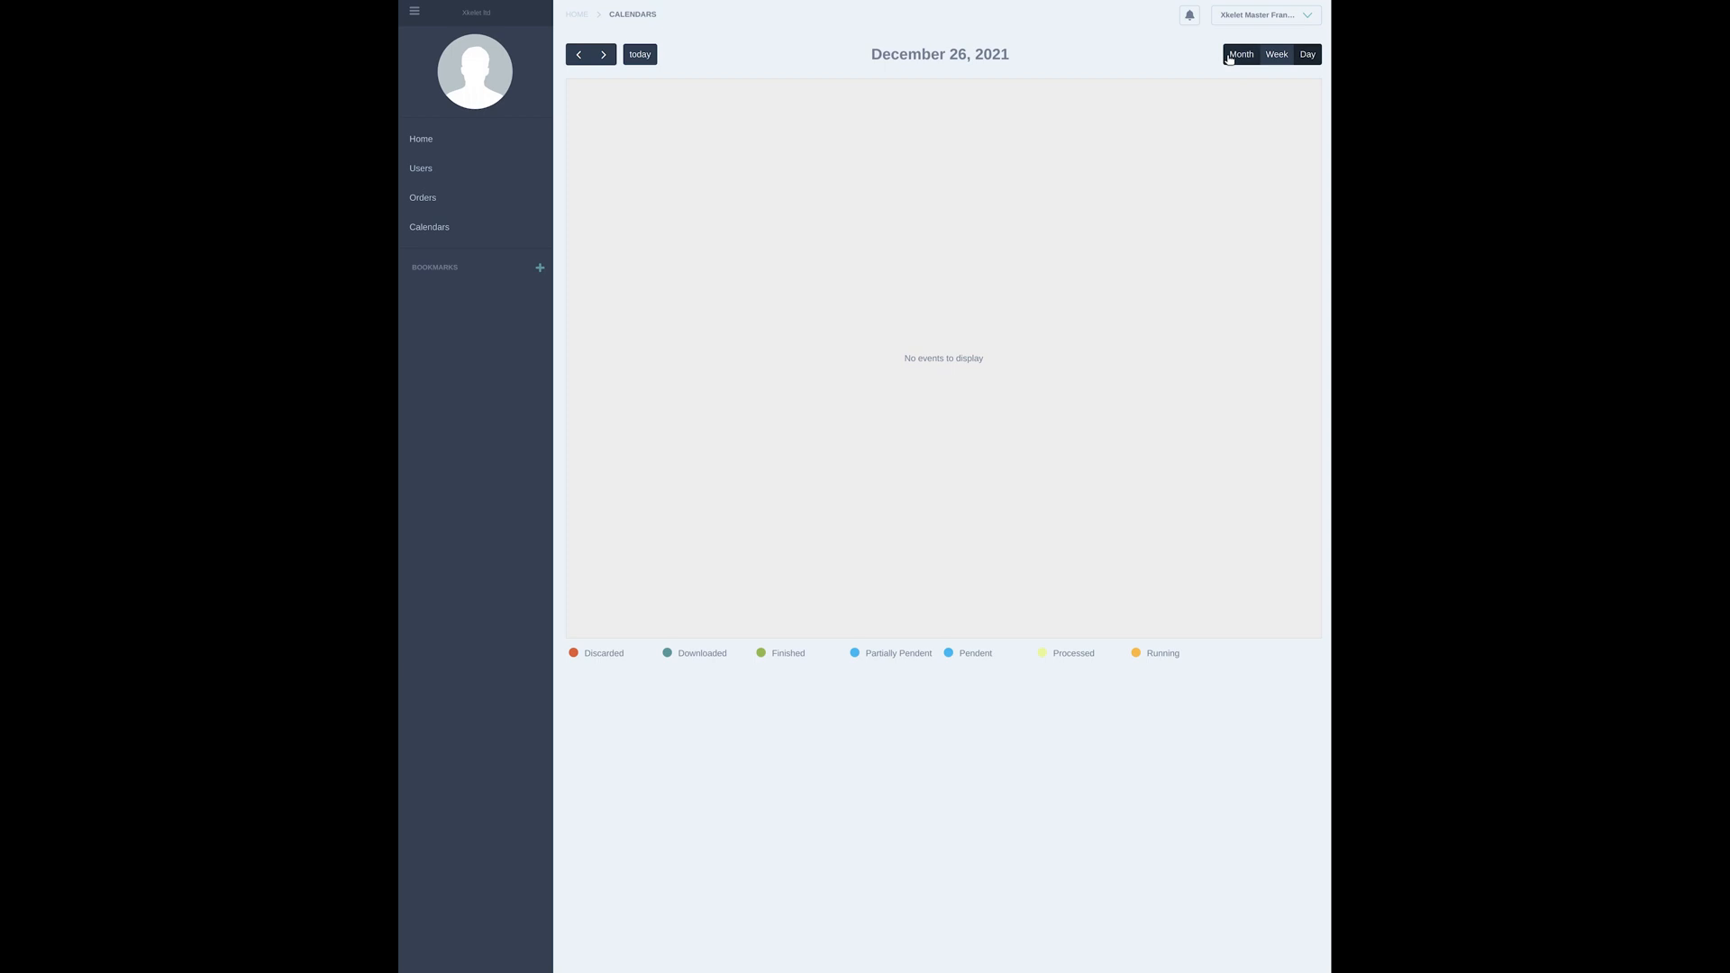
{"action": "left_click", "coordinate": [1229, 58]}
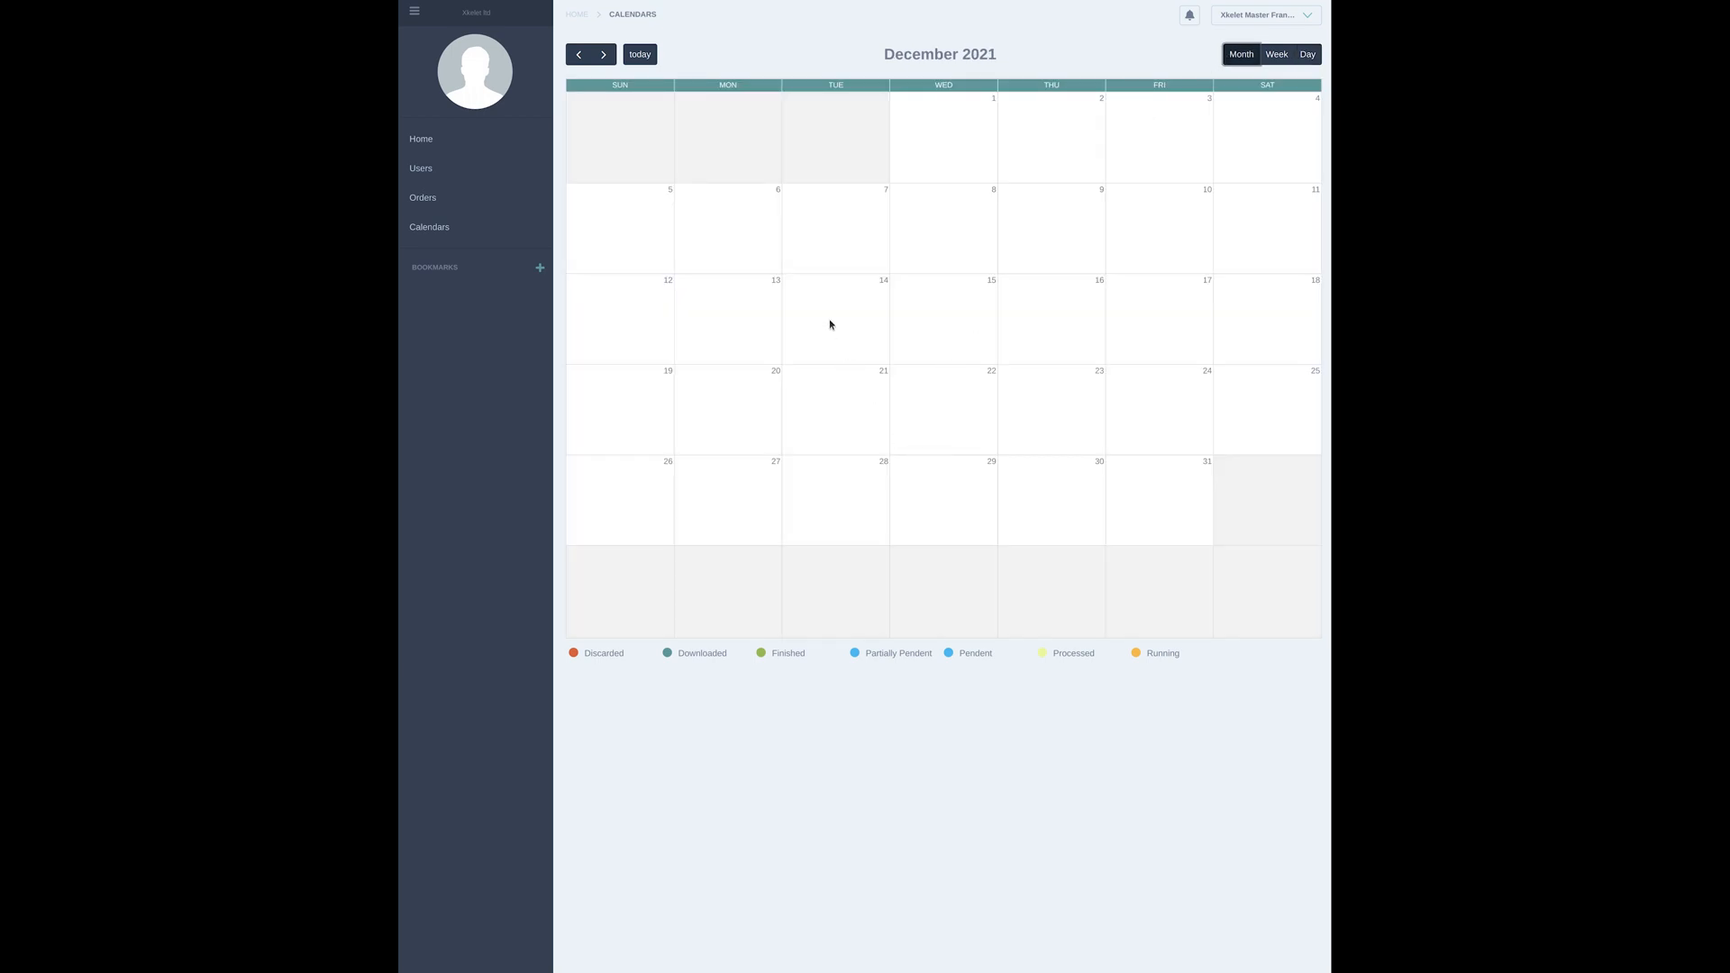
{"action": "left_click", "coordinate": [601, 55]}
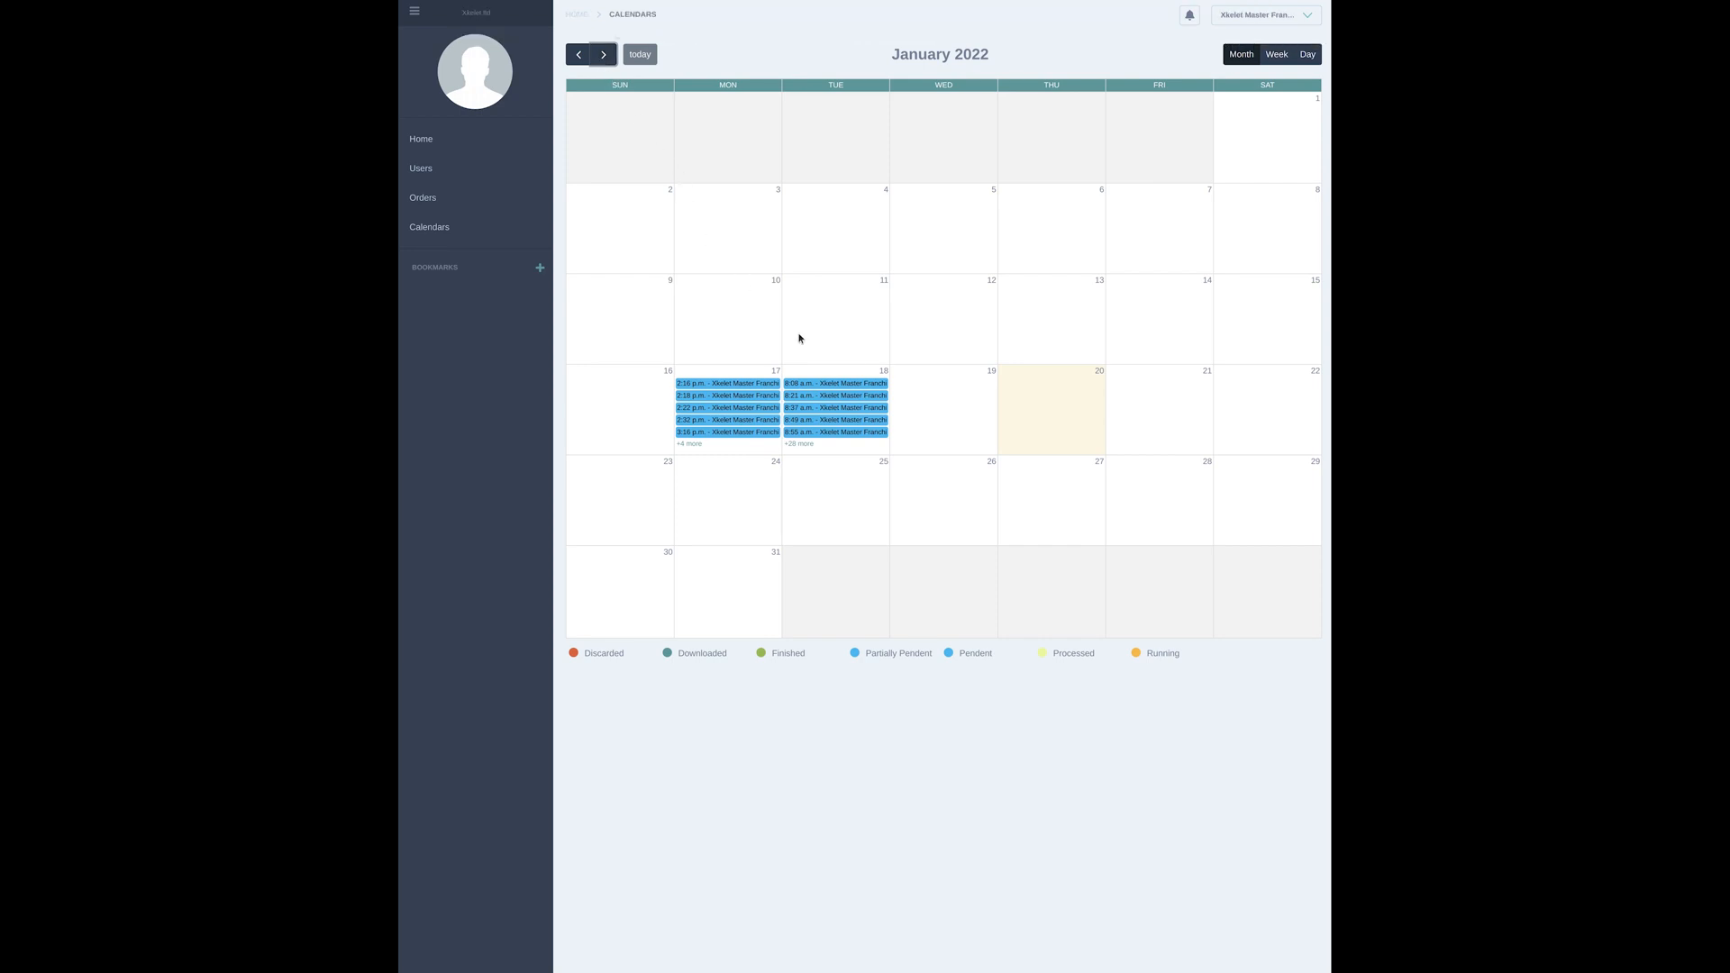
Show the day view of the calendar for January 18, 2022 and look through that day's orders
{"action": "left_click", "coordinate": [1307, 57]}
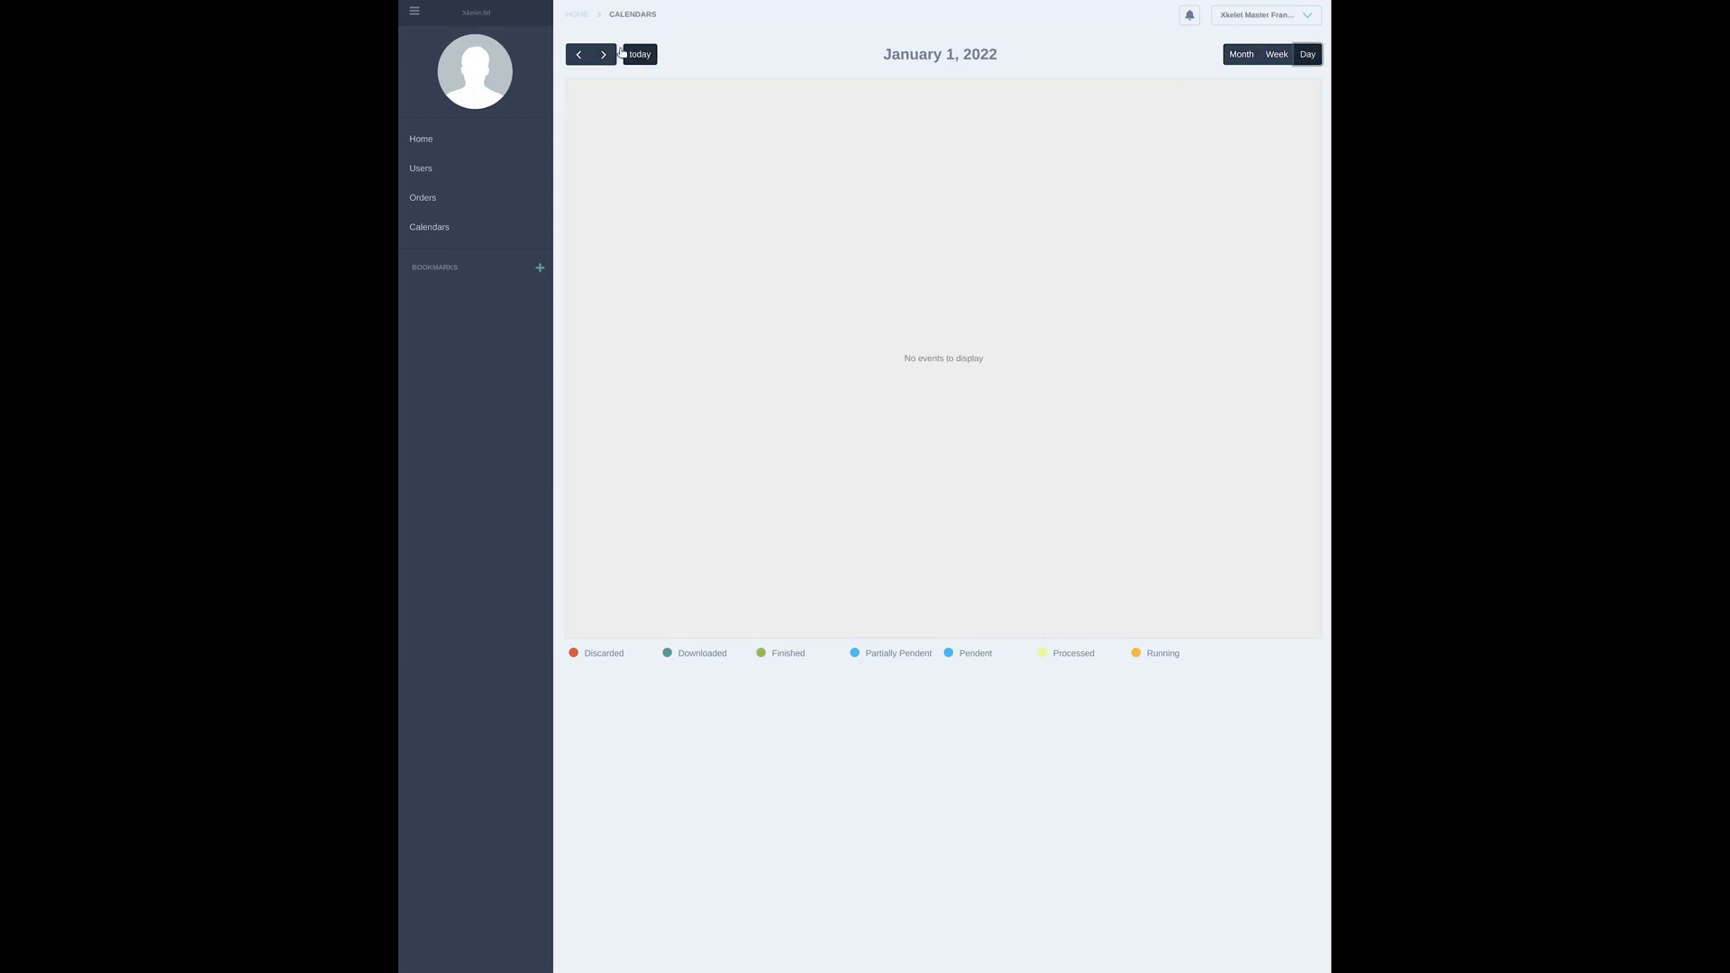
{"action": "left_click", "coordinate": [580, 57]}
{"action": "left_click", "coordinate": [604, 56]}
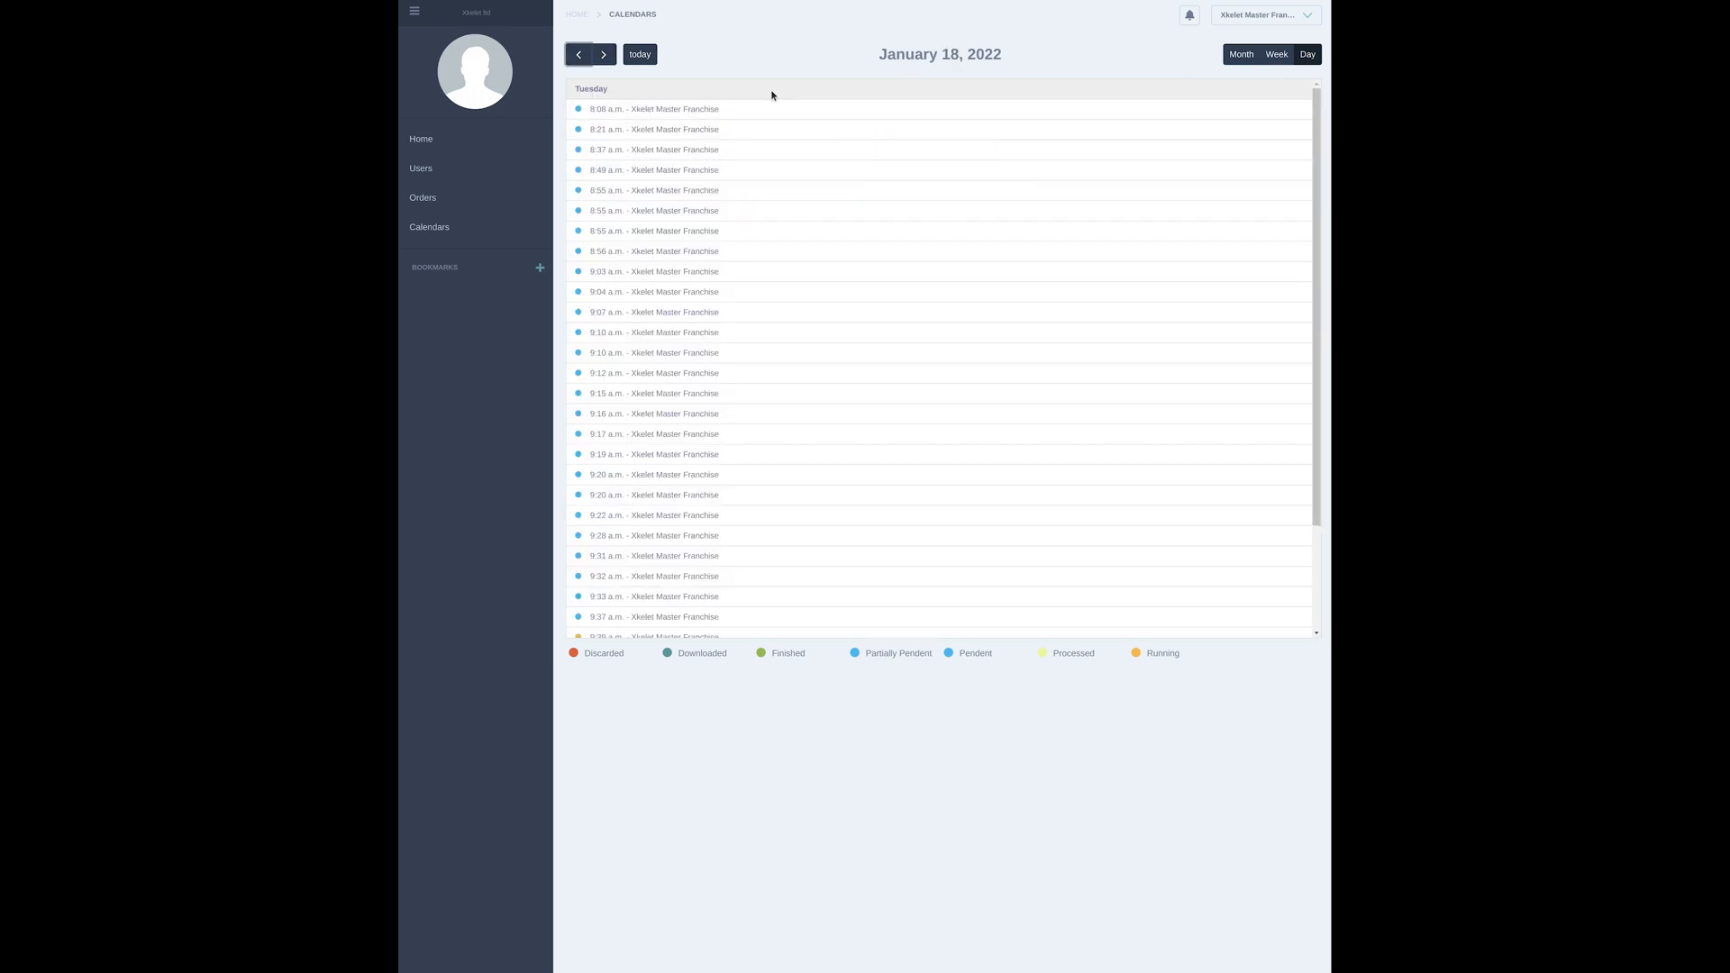
{"action": "scroll", "coordinate": [771, 225], "scroll_direction": "down", "scroll_amount": 2}
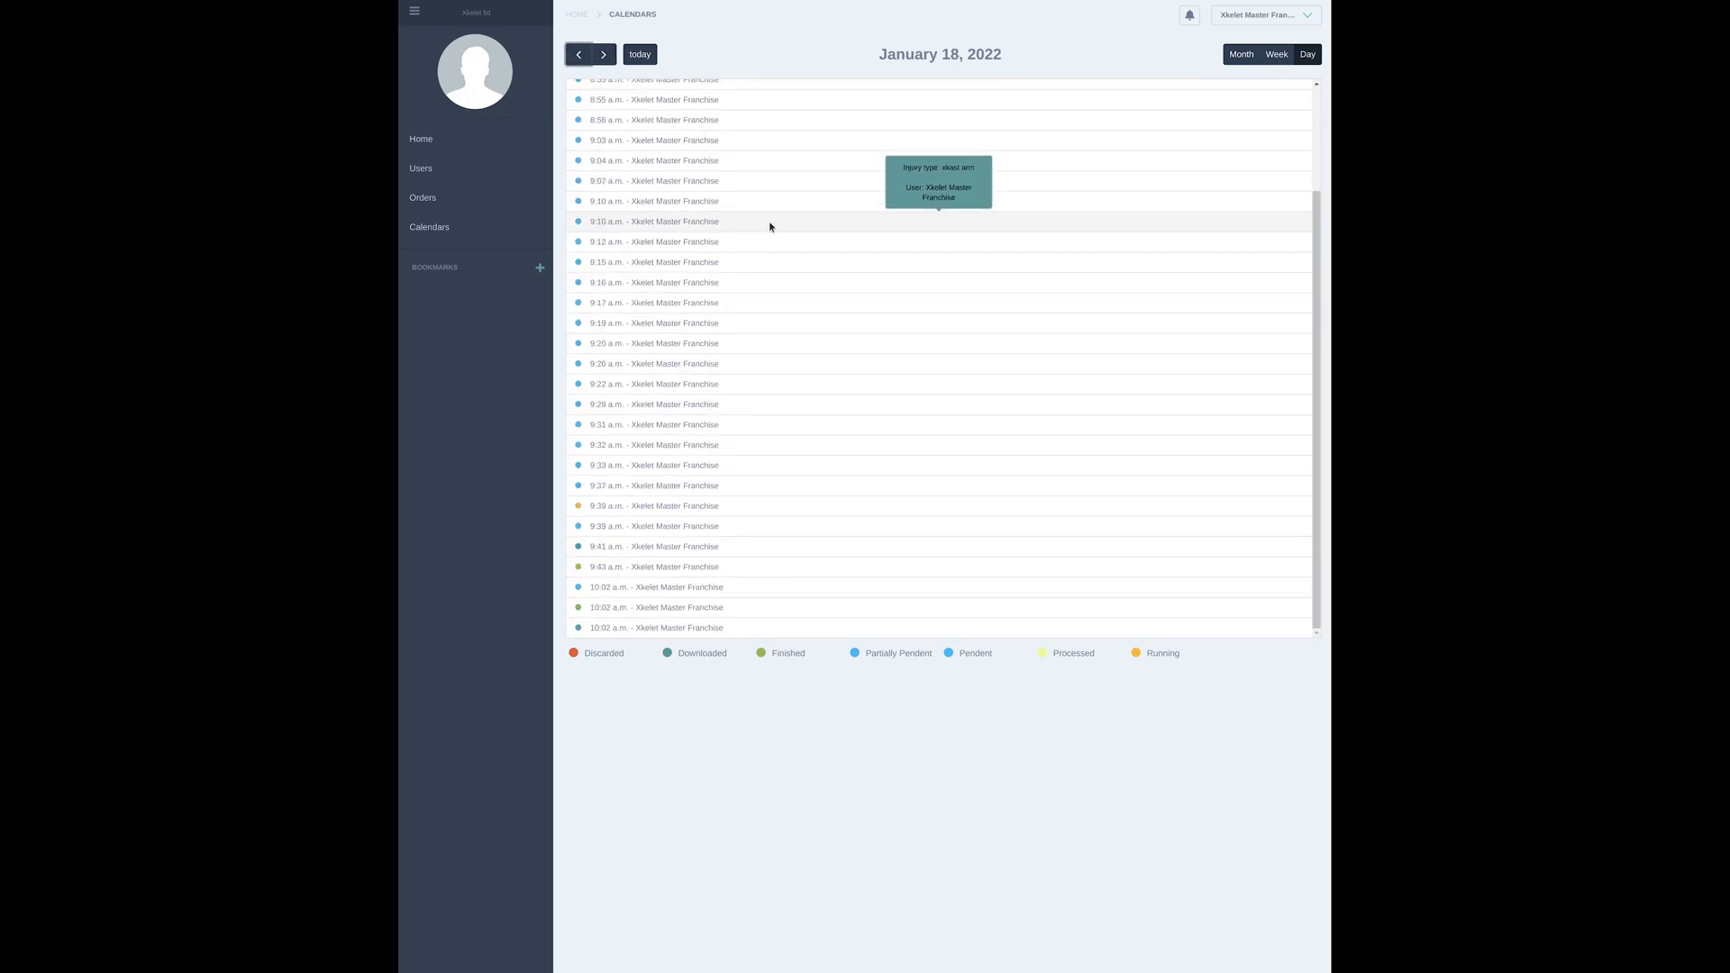
{"action": "scroll", "coordinate": [770, 224], "scroll_direction": "up", "scroll_amount": 2}
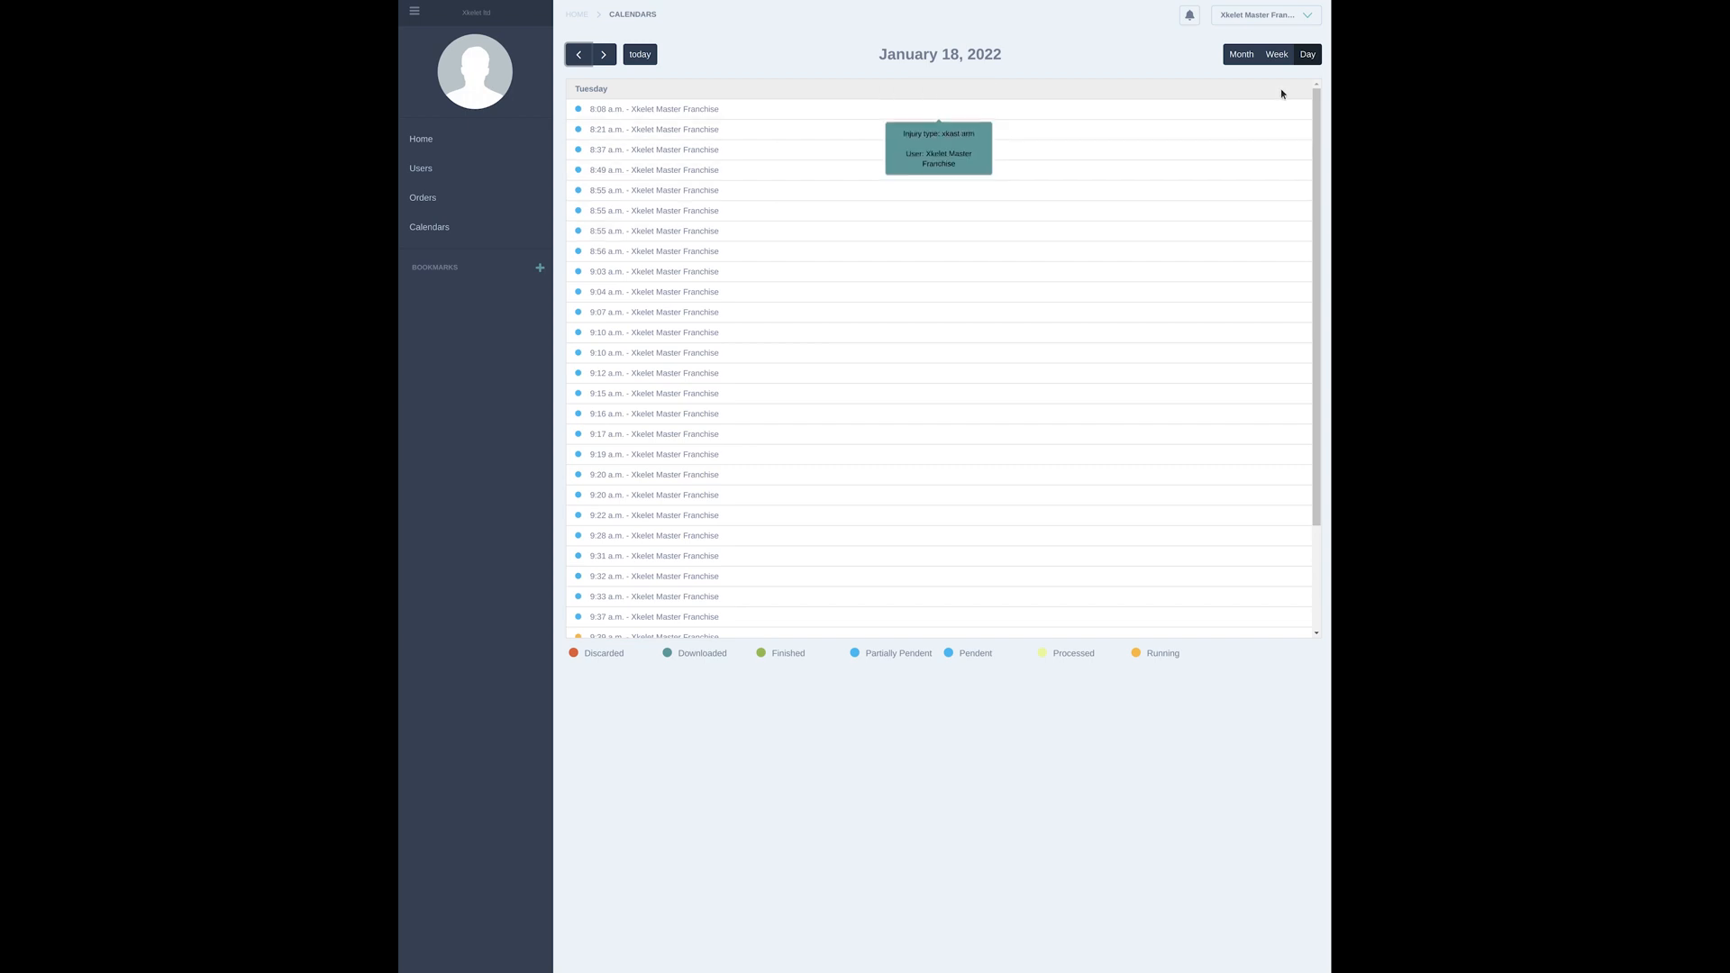
Look through the orders in the week view of January 16–22, 2022, and return to the month view
{"action": "left_click", "coordinate": [1276, 55]}
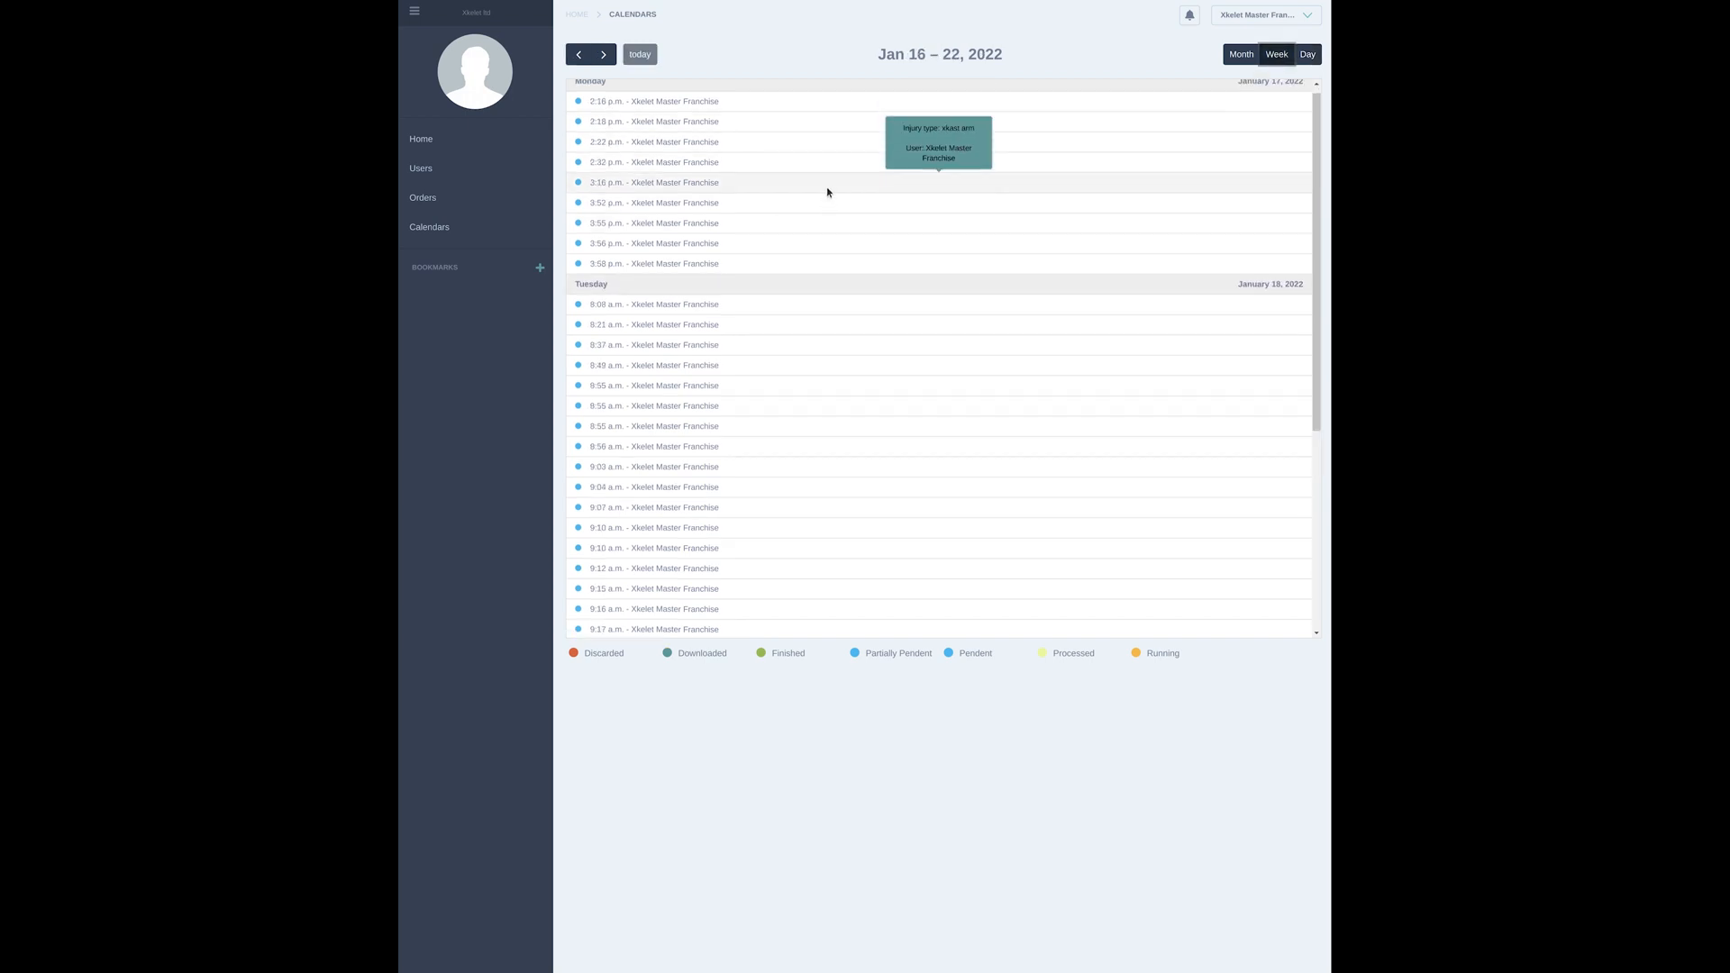
{"action": "scroll", "coordinate": [826, 204], "scroll_direction": "down", "scroll_amount": 5}
{"action": "scroll", "coordinate": [827, 236], "scroll_direction": "up", "scroll_amount": 5}
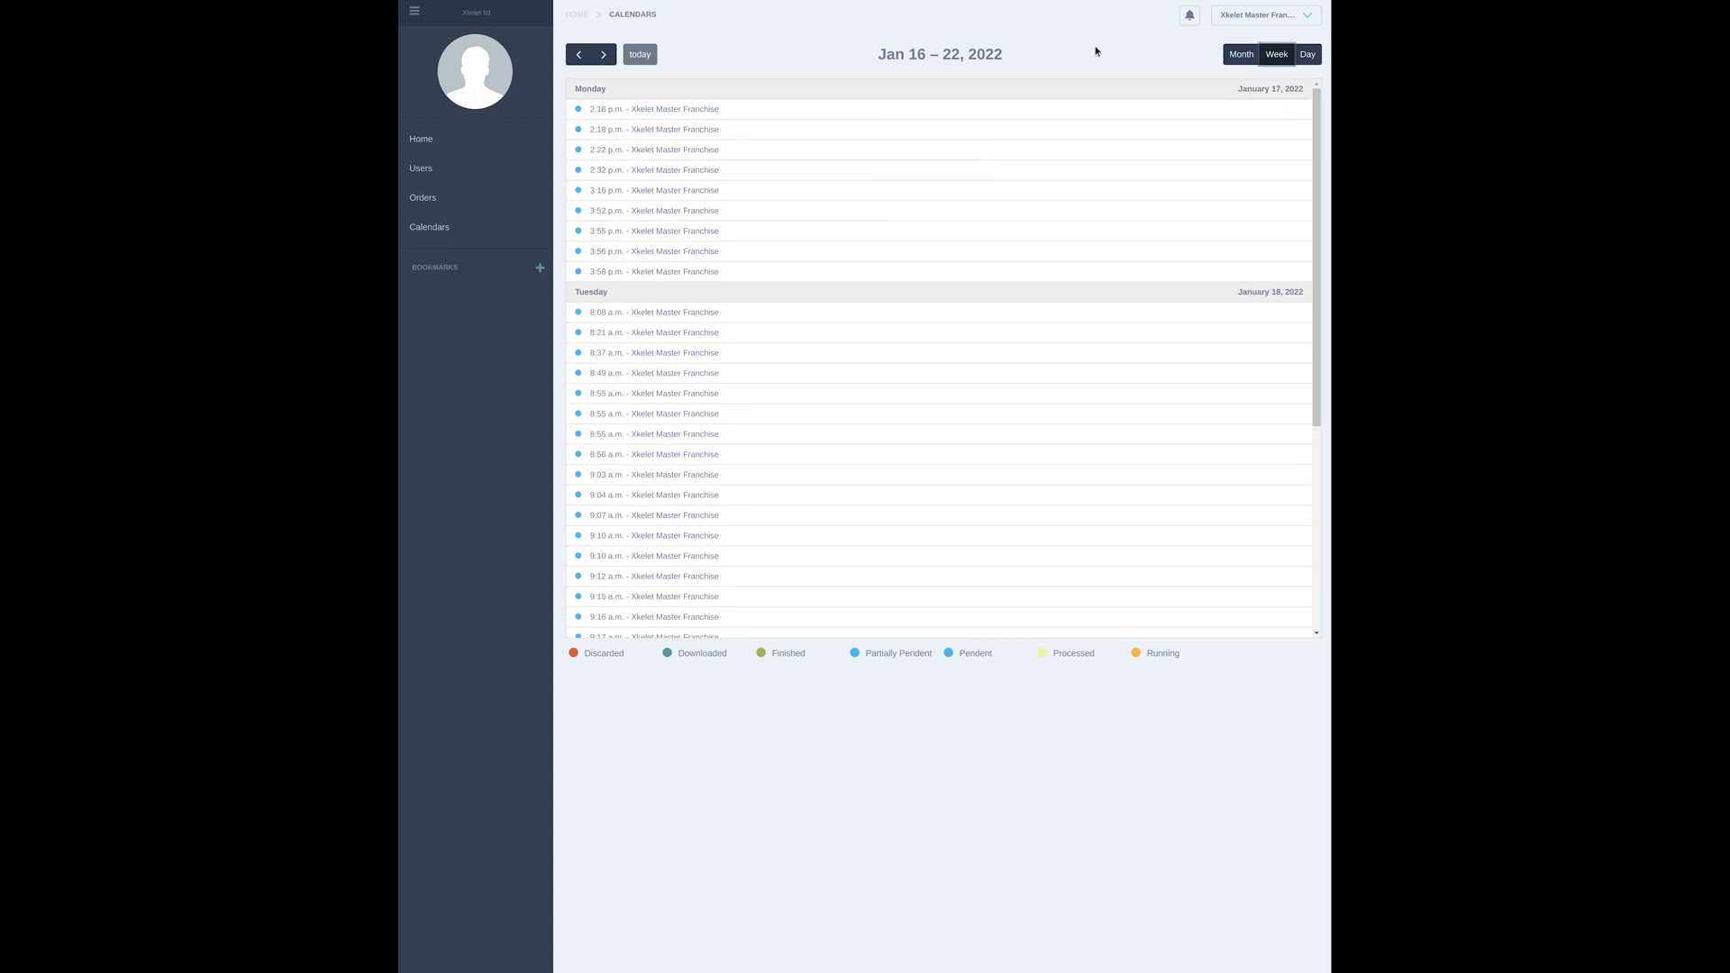
{"action": "left_click", "coordinate": [1232, 56]}
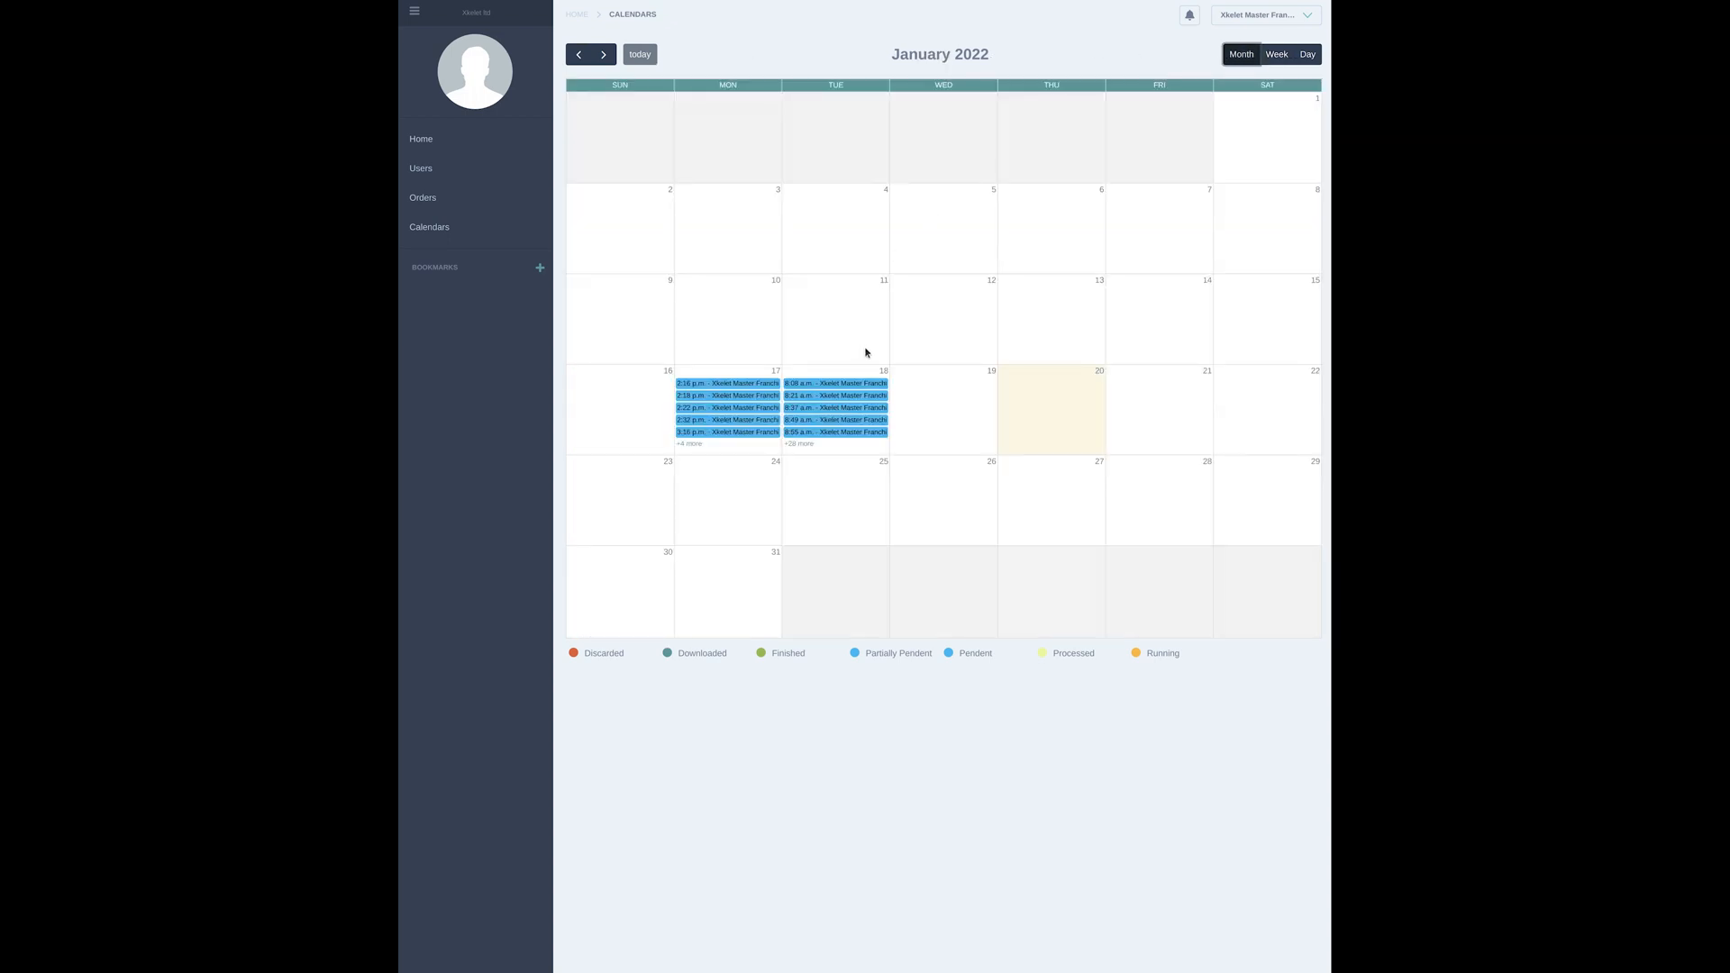